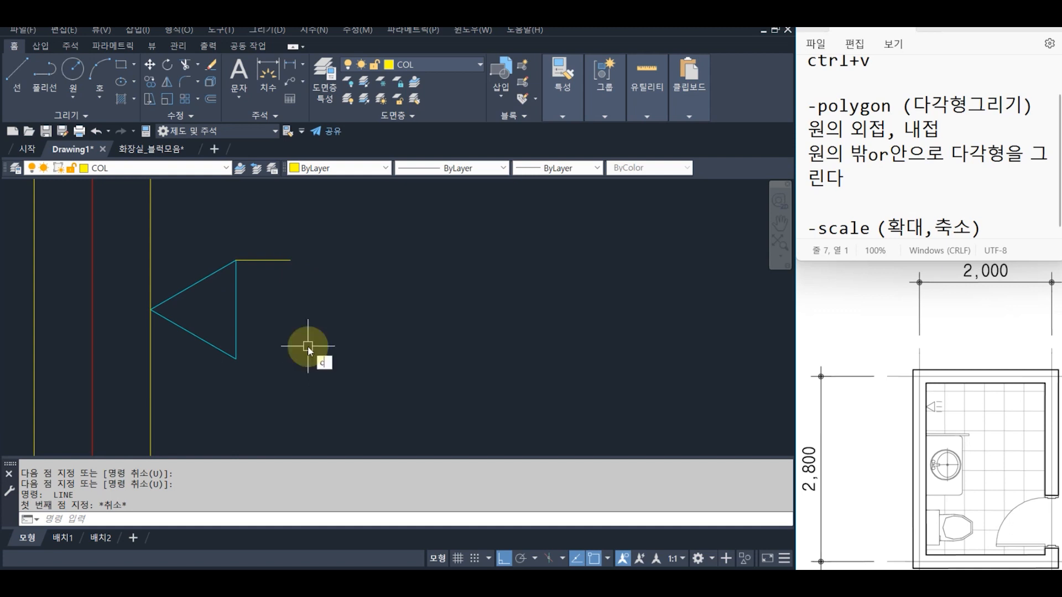
Step: Copy the short horizontal line from the triangle's upper corner to the midpoint and lower corner of its vertical side
type("opy")
key("Return")
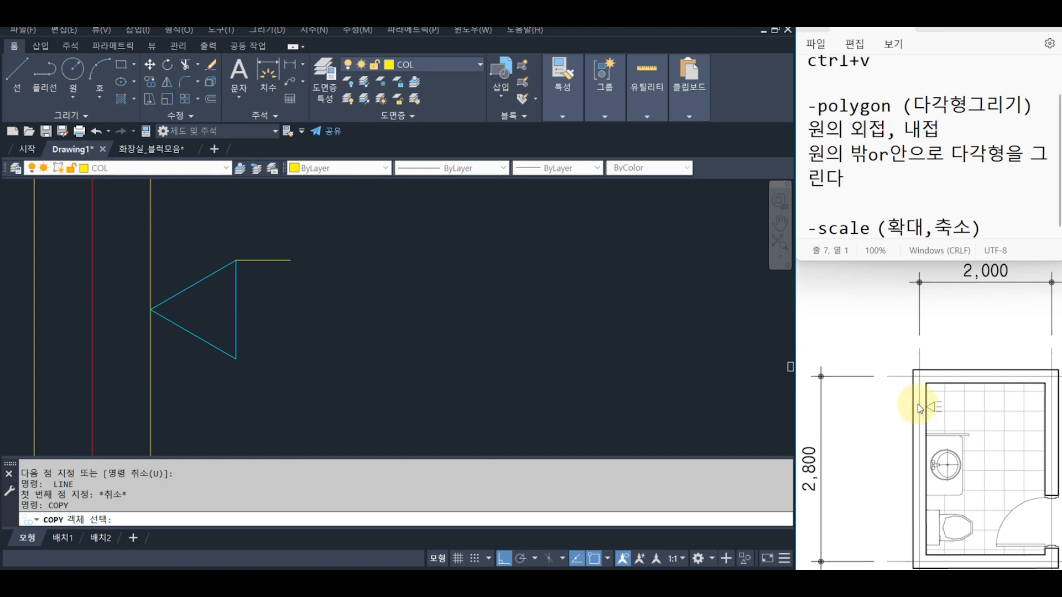
left_click(303, 293)
left_click(271, 257)
key("Return")
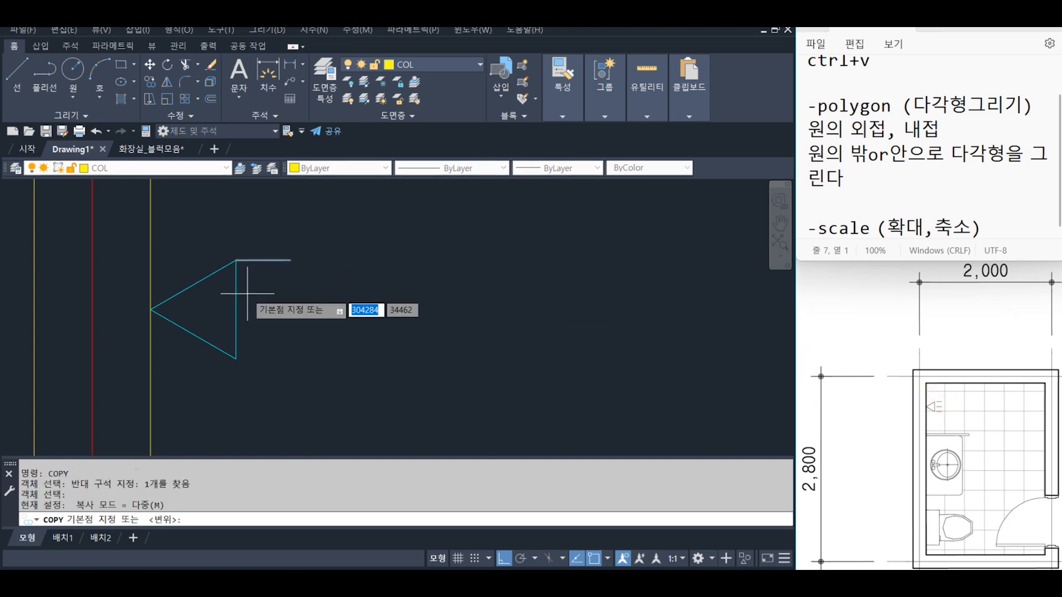
left_click(236, 260)
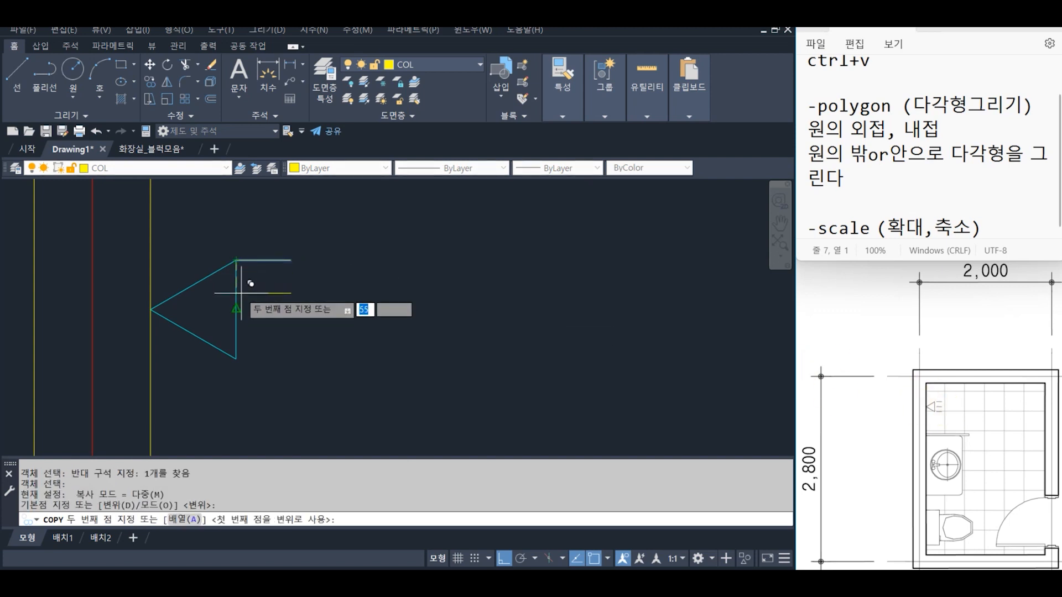
left_click(236, 309)
left_click(236, 359)
key("Return")
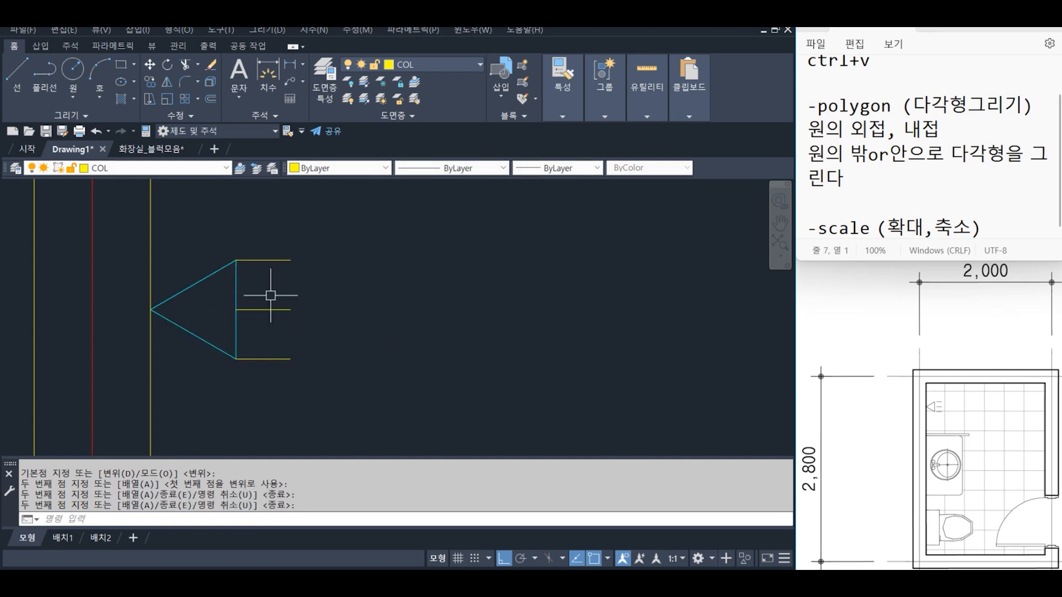
Step: Move the three short horizontal lines straight to the right, leaving a small gap beside the triangle
left_click(351, 316)
type("m")
key("space")
left_click(331, 388)
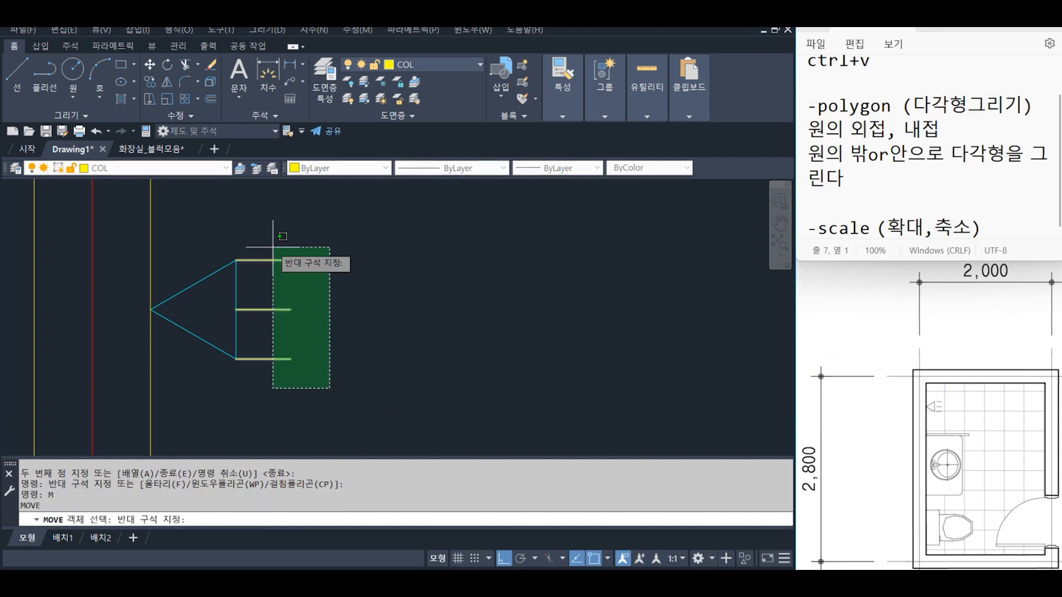
left_click(272, 247)
key("space")
left_click(329, 284)
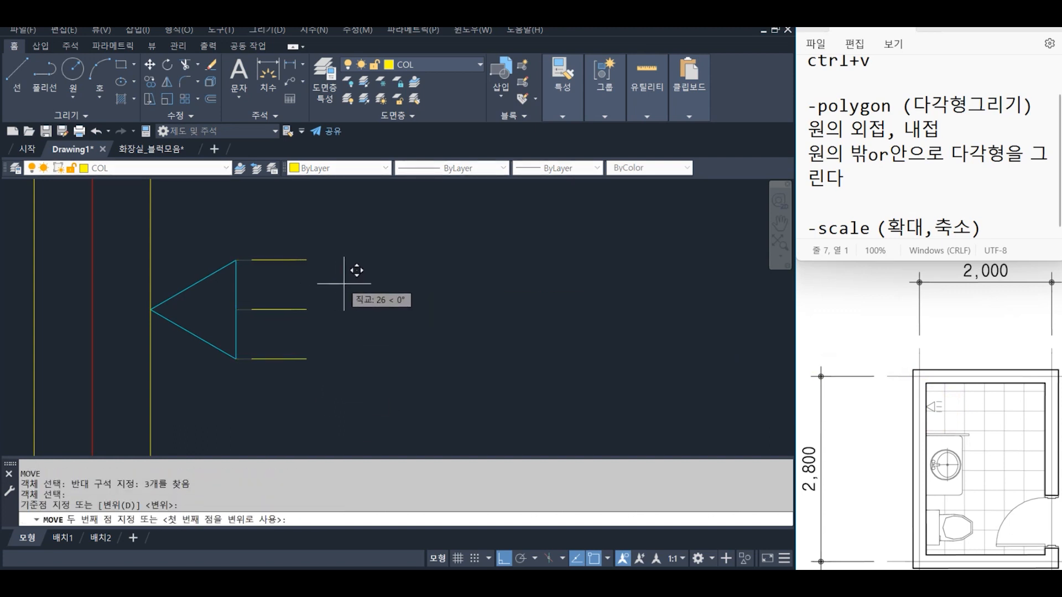
left_click(354, 290)
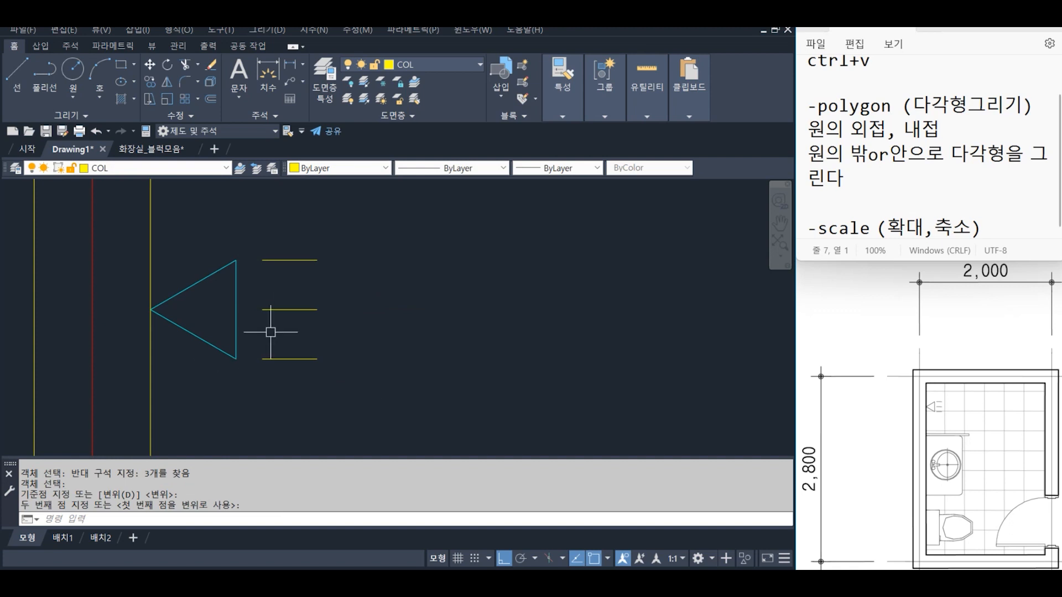
Step: Match the properties of the three short horizontal lines to those of the triangle
type("ma")
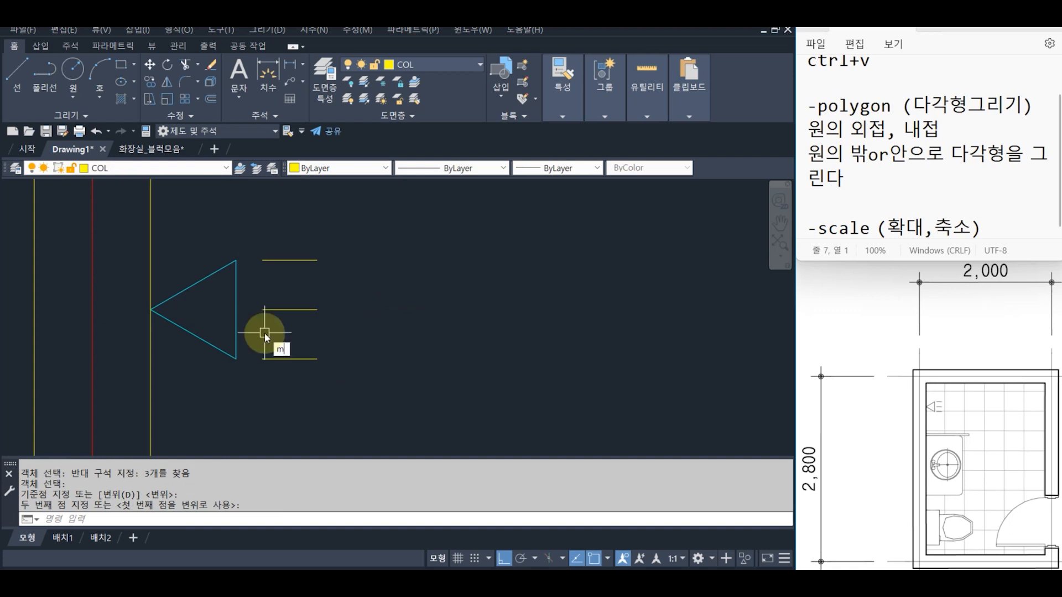
key("space")
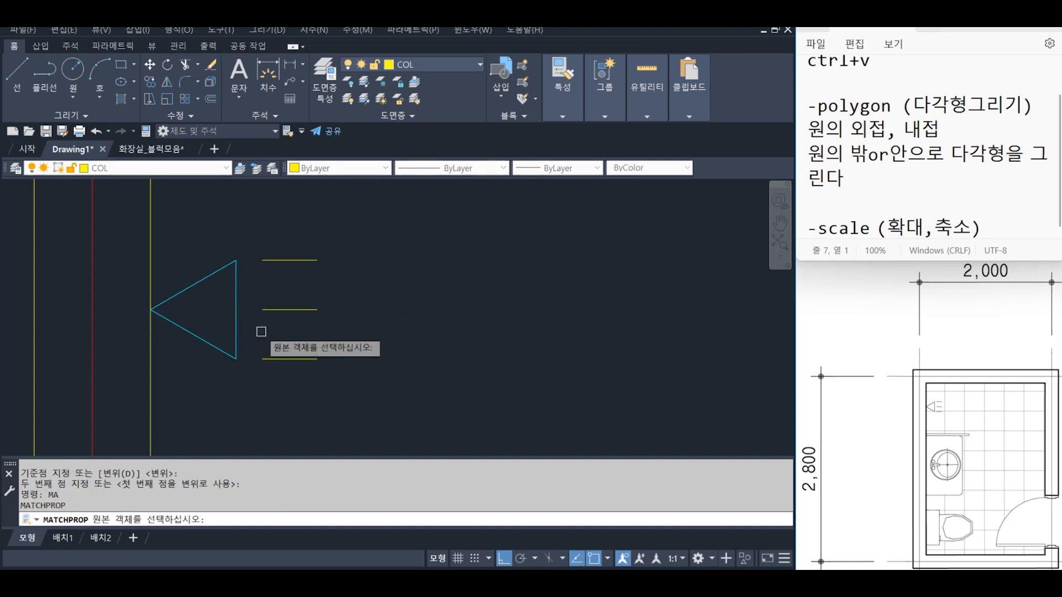
left_click(232, 355)
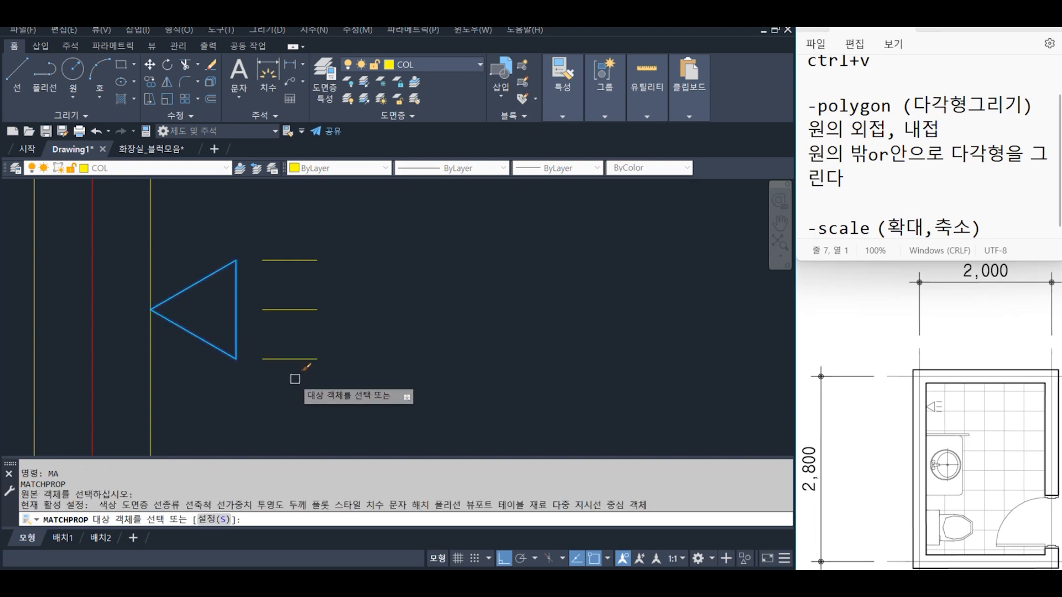
key("Escape")
key("space")
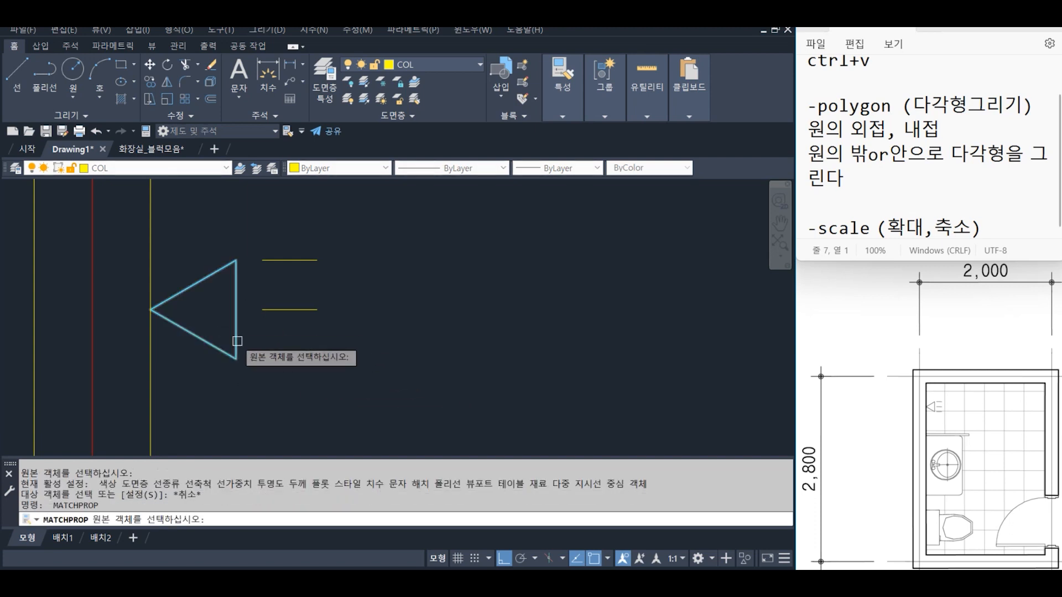
left_click(237, 341)
left_click(391, 387)
left_click(273, 220)
key("space")
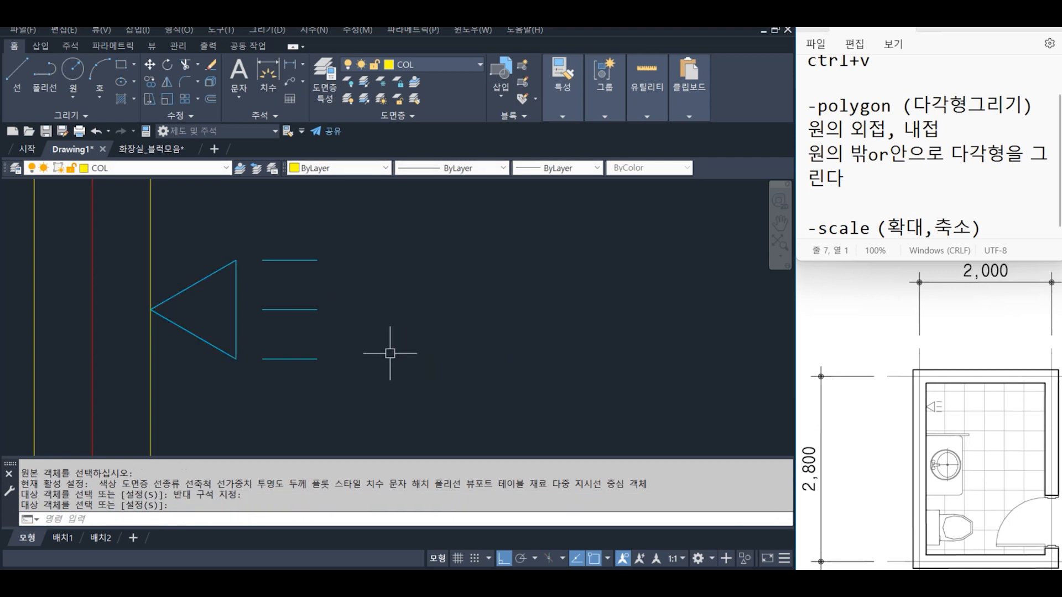
Step: Select the triangle and its three lines to check their layer, and review the whole bathroom plan
left_click(394, 389)
left_click(224, 244)
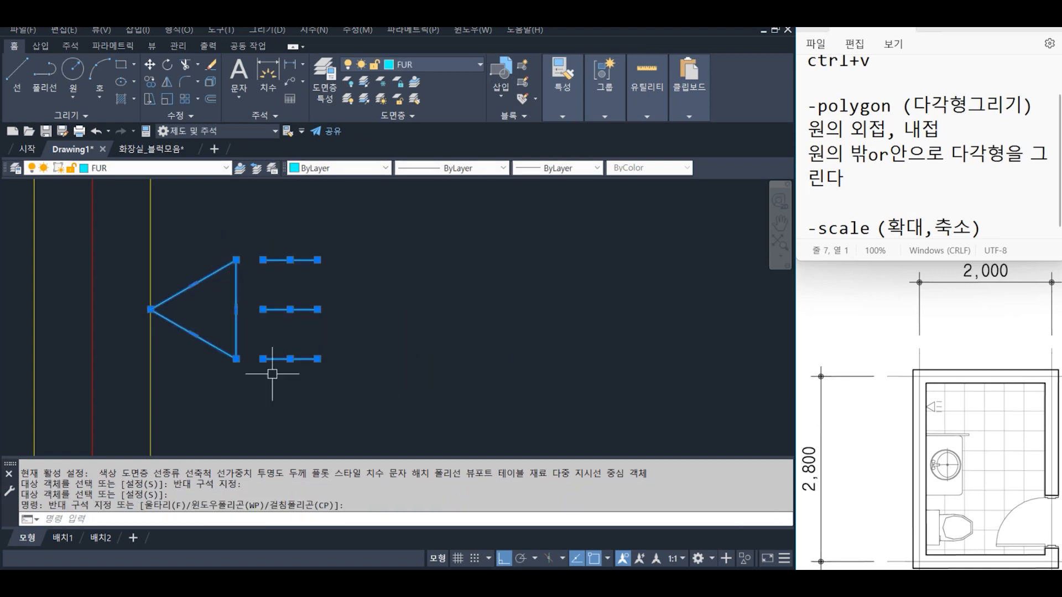
key("Escape")
scroll(319, 319, "down", 5)
middle_click_drag(333, 255, 336, 275)
middle_click_drag(368, 318, 366, 320)
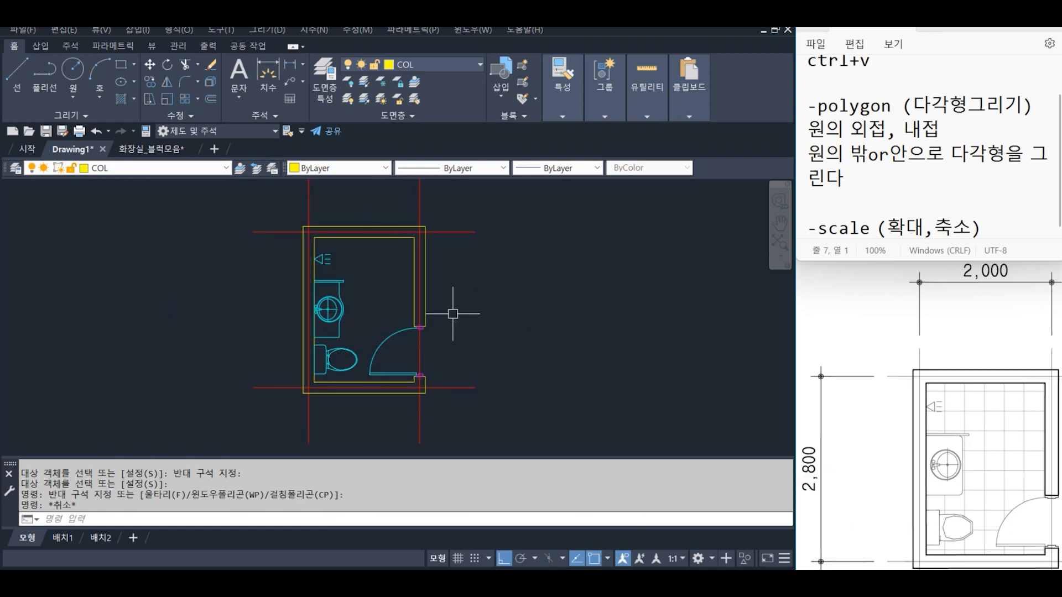
left_click(959, 174)
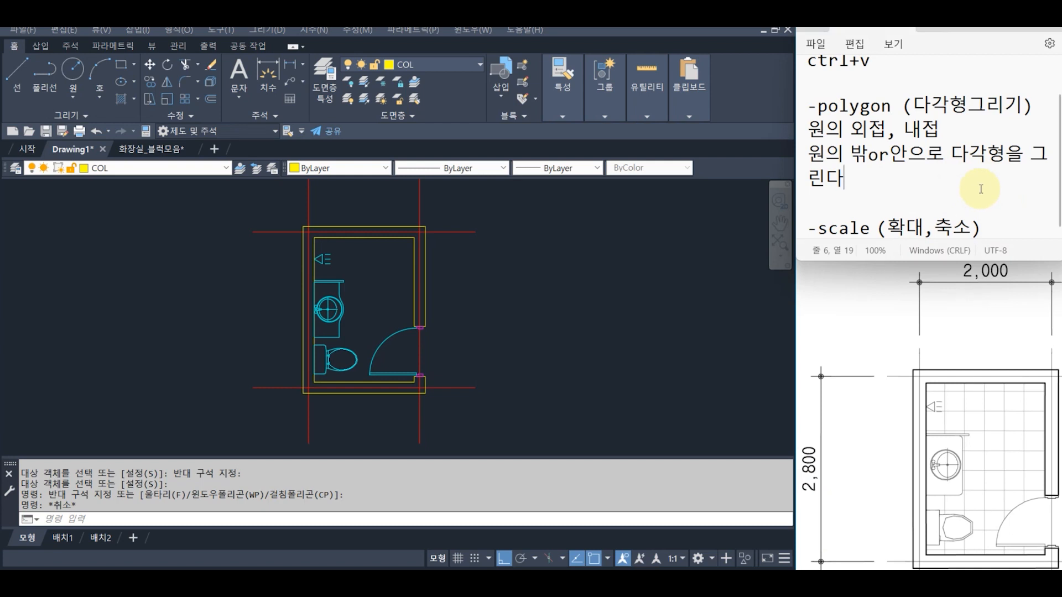
key("ctrl+a")
key("BackSpace")
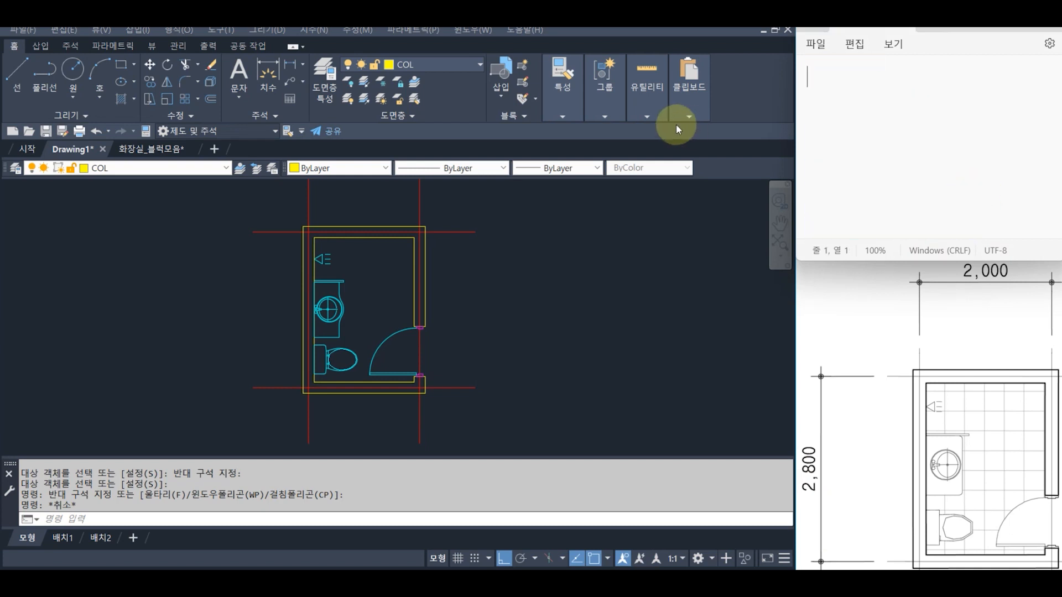
key("ctrl+z")
Step: Delete all the text from the Notepad notes
left_click(963, 172)
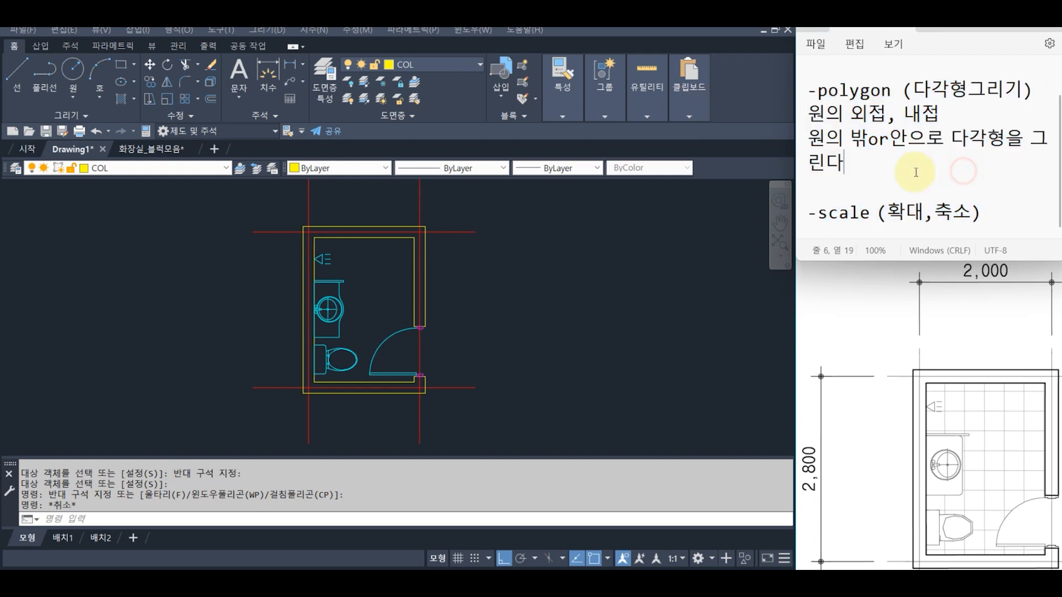
scroll(937, 163, "up", 1)
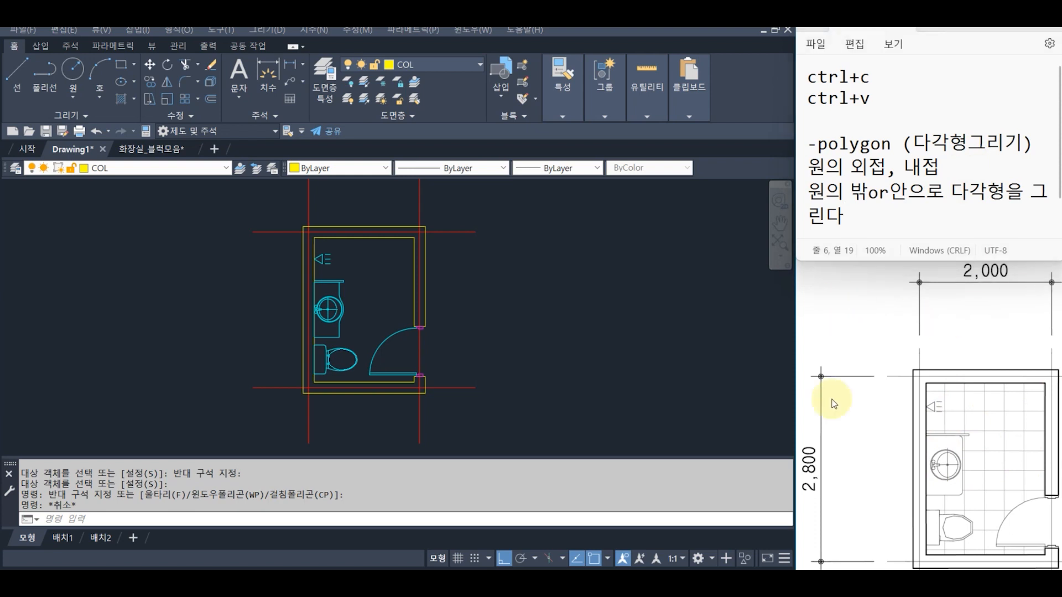
key("ctrl+a")
key("Delete")
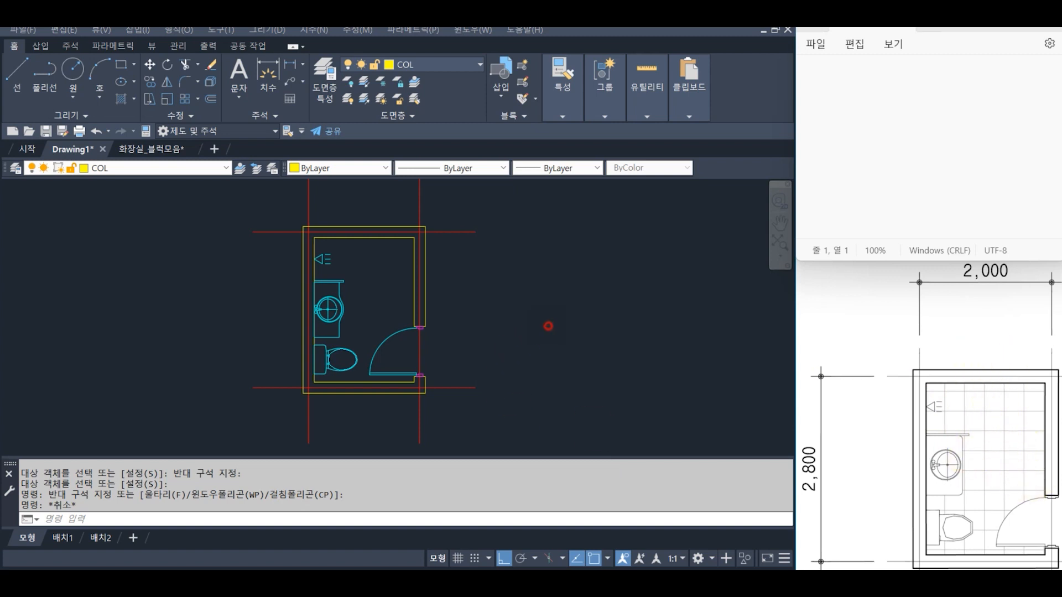
Step: Draw a rectangle about as tall as the bathroom plan in the empty space to its right
scroll(315, 308, "down", 4)
scroll(315, 327, "up", 2)
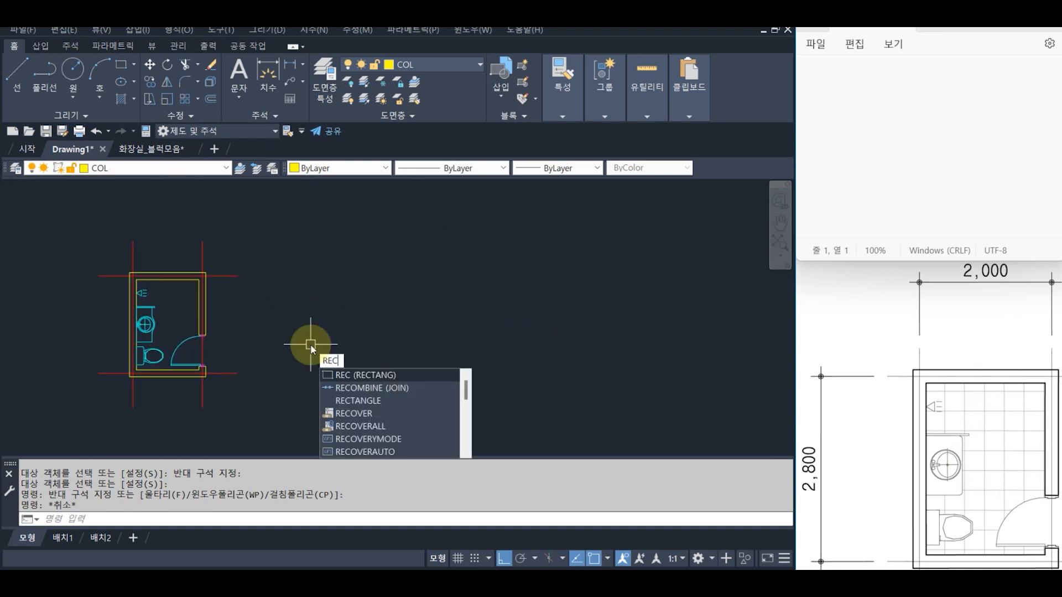
type("TANG")
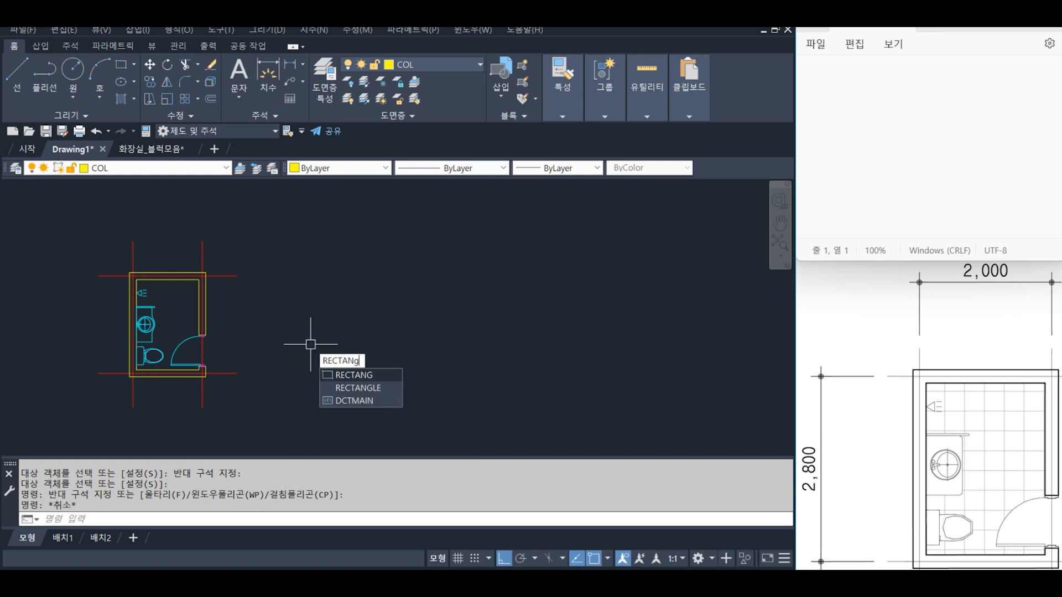
key("Return")
left_click(263, 279)
left_click(342, 374)
key("space")
left_click(373, 277)
key("Escape")
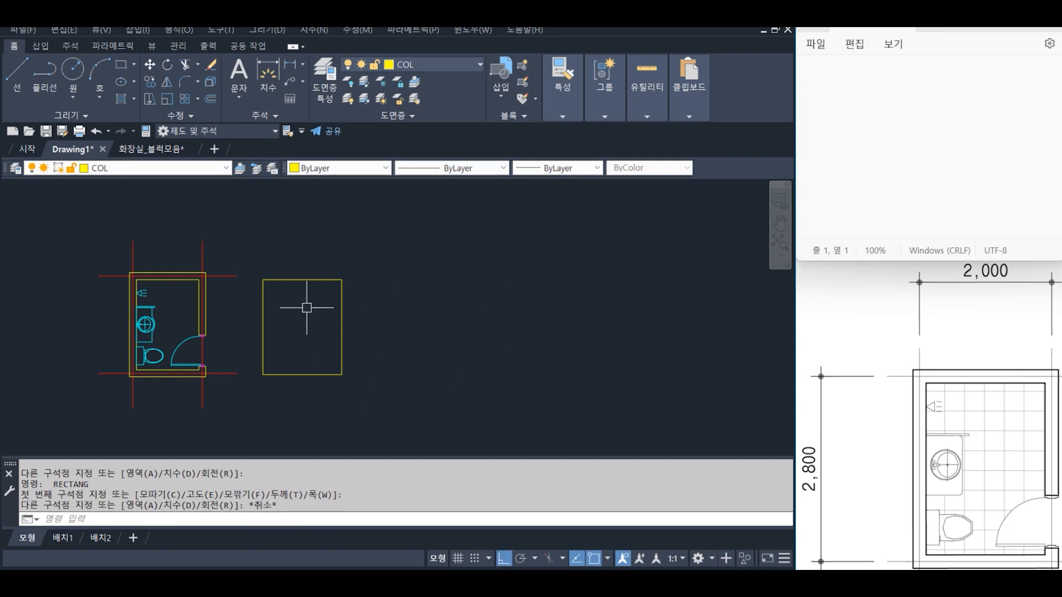
Step: Copy the rectangle three times to the right to form an evenly spaced horizontal row
type("cp")
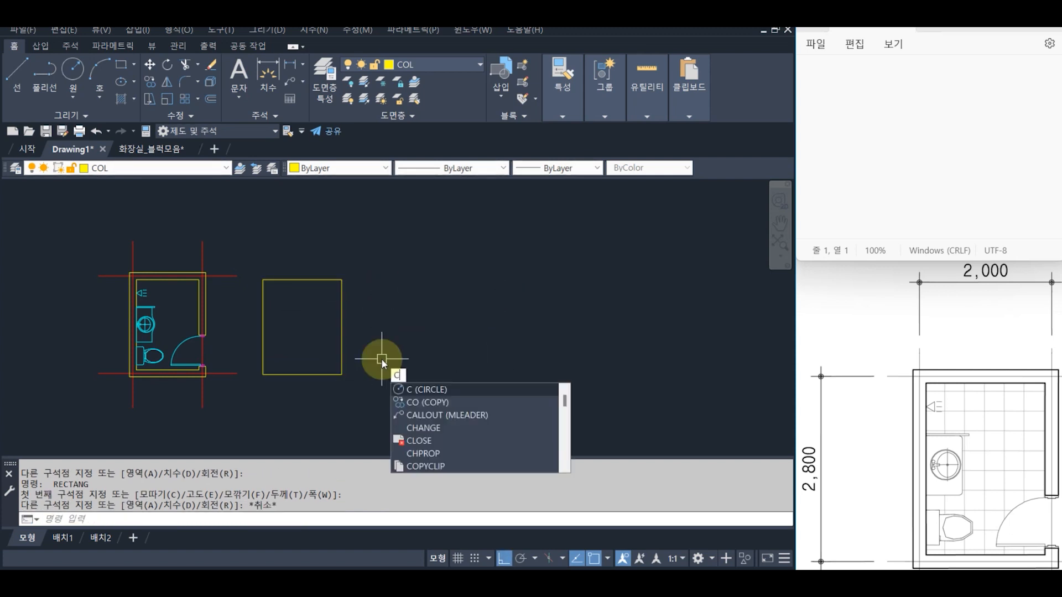
key("Return")
left_click(341, 289)
key("Return")
left_click(313, 245)
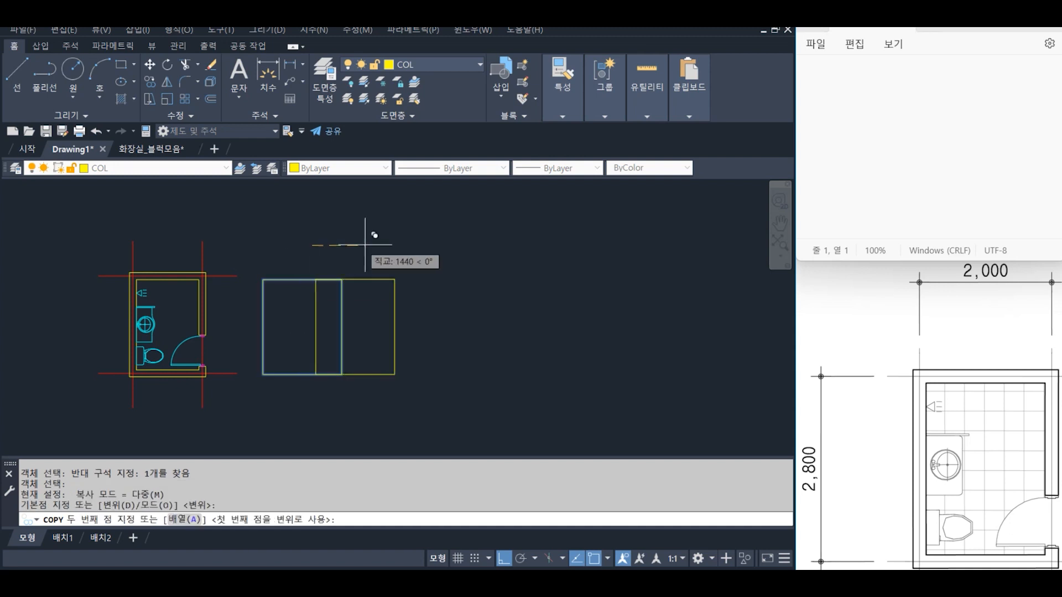
left_click(429, 230)
left_click(545, 230)
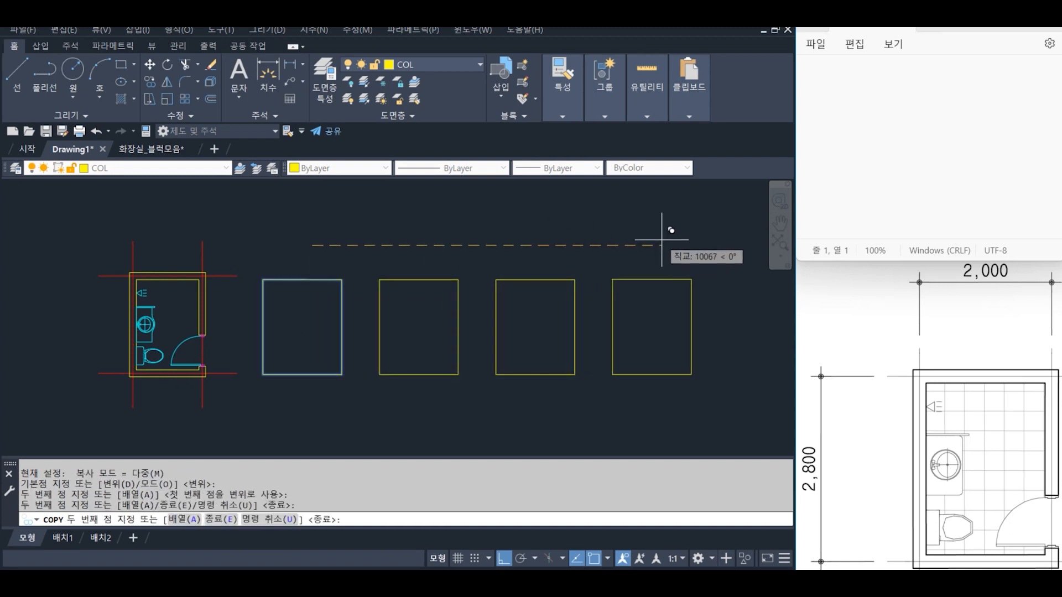
left_click(661, 225)
key("Return")
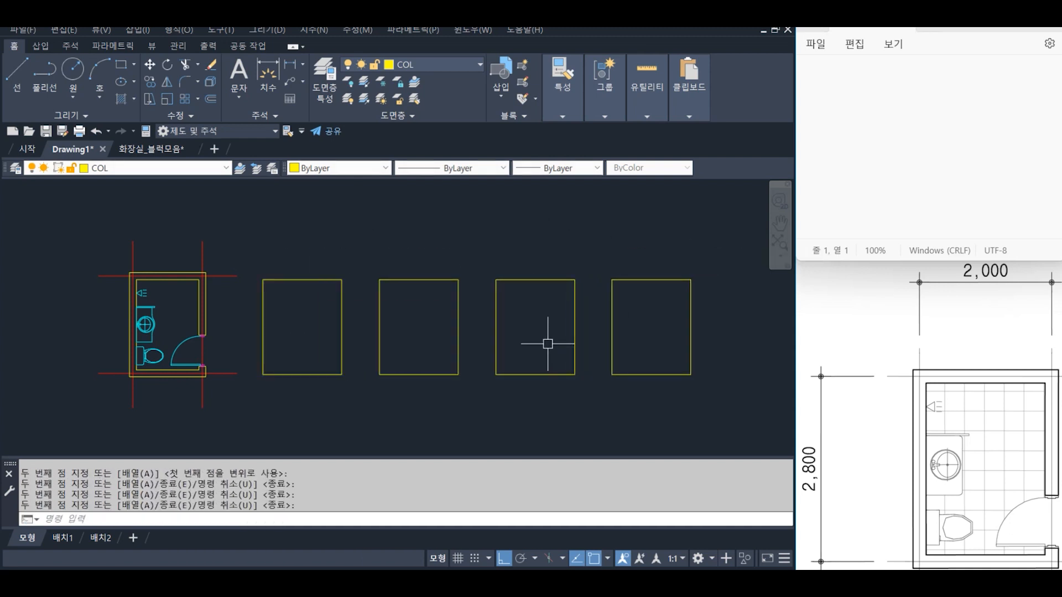
Step: Write "-bhatch" in the Notepad notes and run the BHATCH command in AutoCAD to view its hatch options
left_click(847, 124)
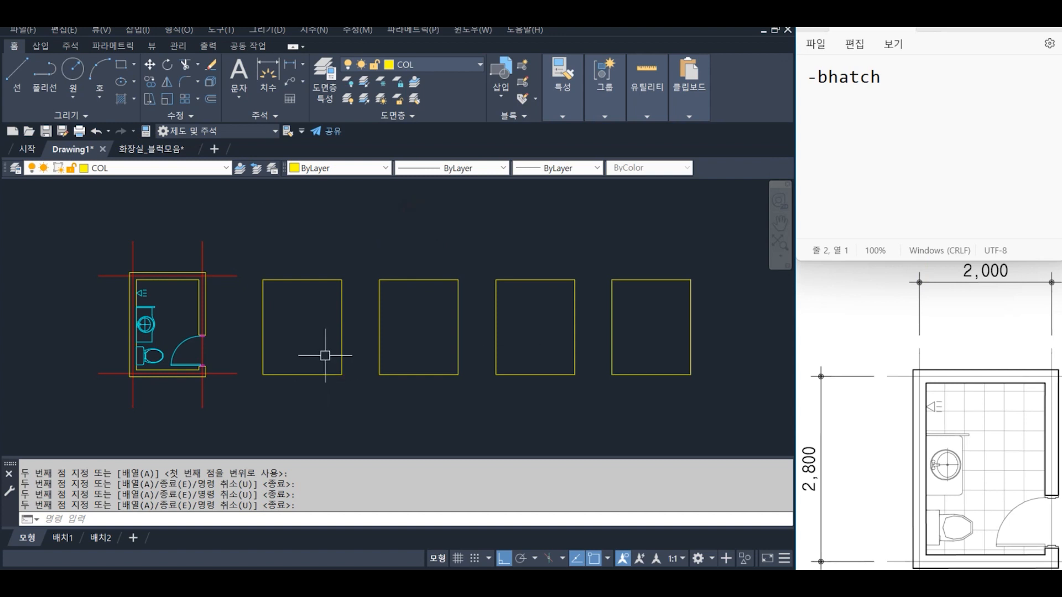
type("bhatch")
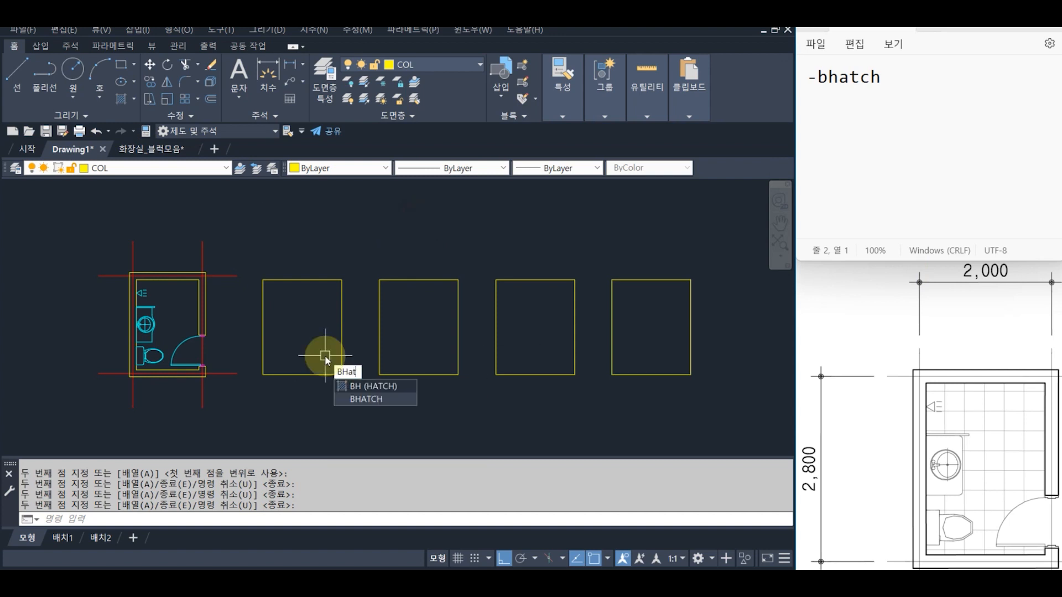
key("Return")
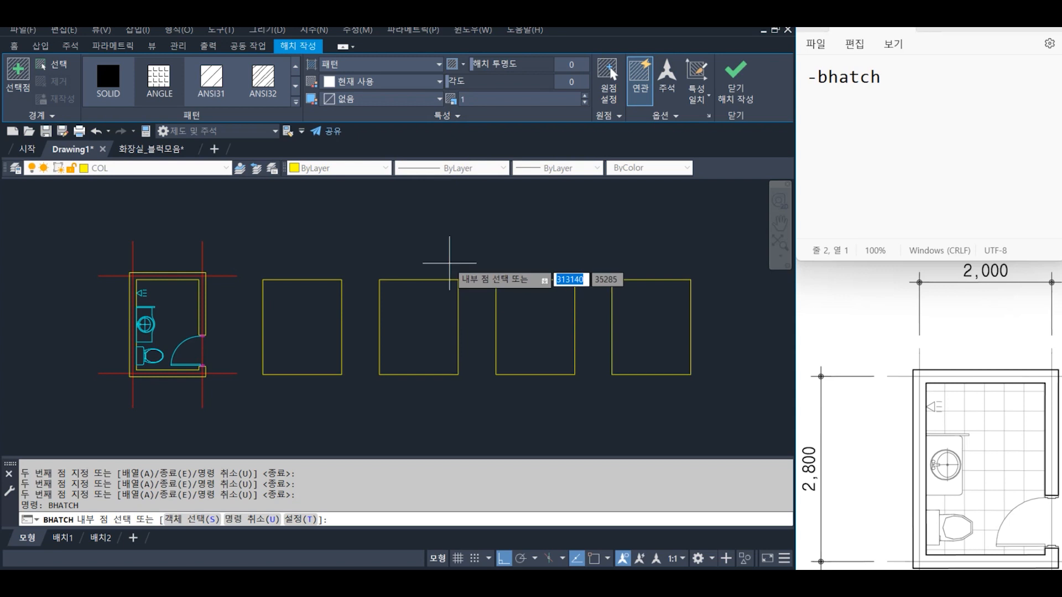
key("Escape")
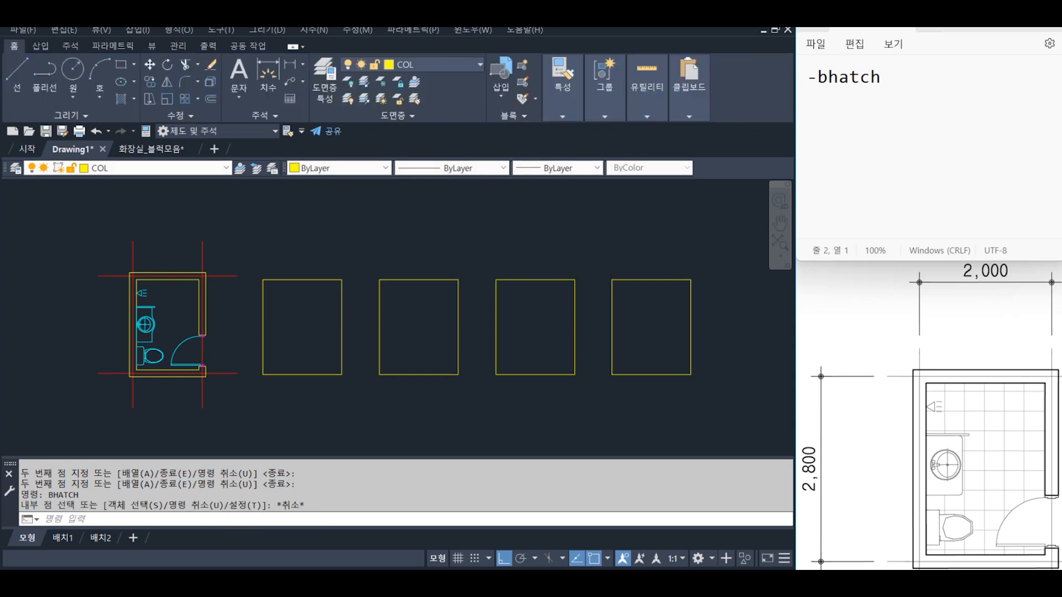
Step: Bring up the image 해치 대화상자.jpg and read the Autodesk support article on showing hatch options in a dialog
left_click_drag(1061, 232, 273, 142)
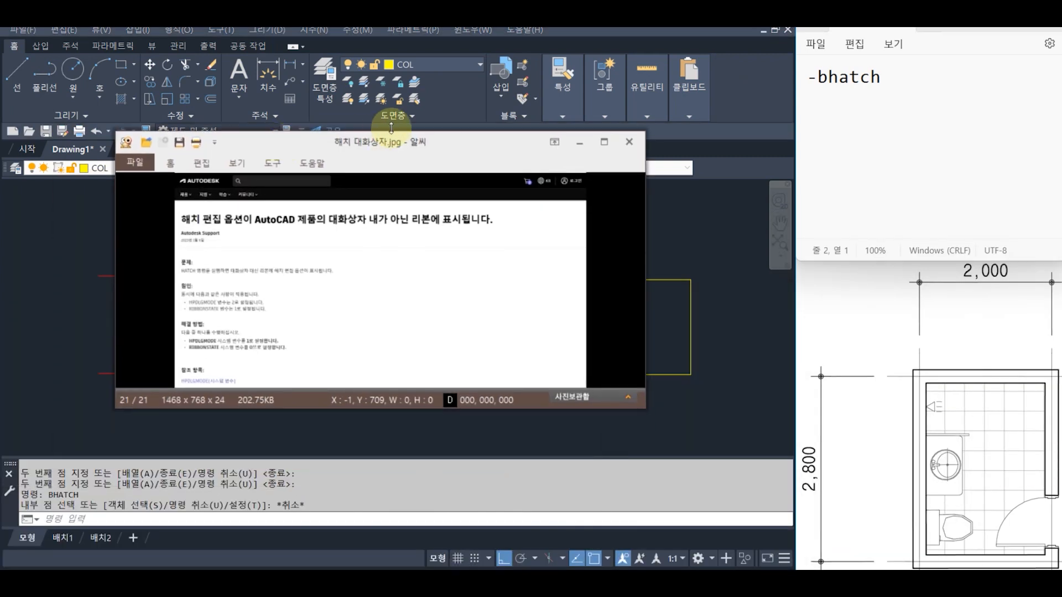
left_click(603, 142)
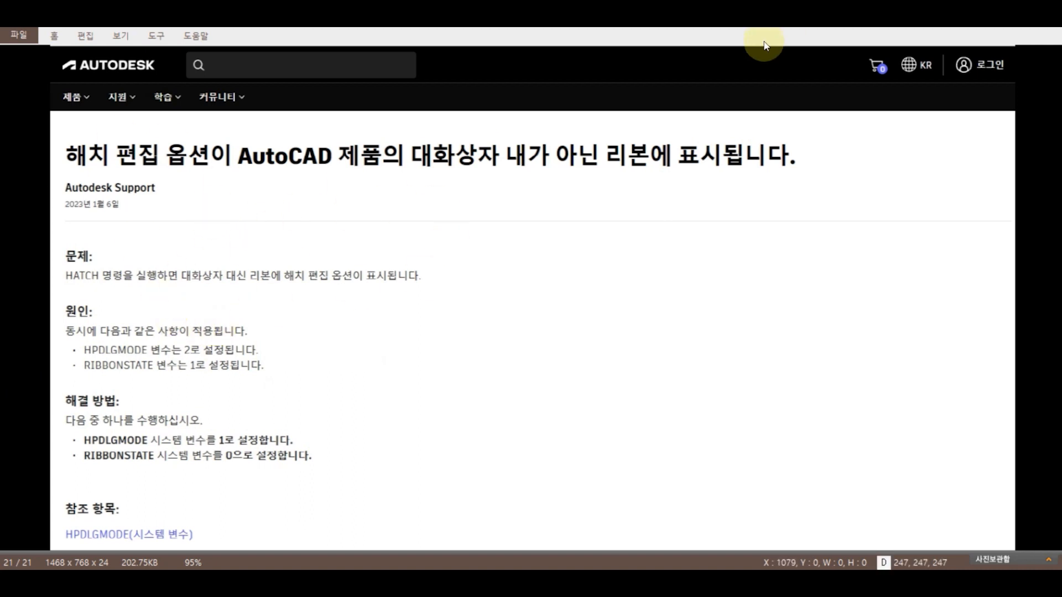
left_click_drag(764, 42, 554, 166)
left_click_drag(430, 140, 1061, 150)
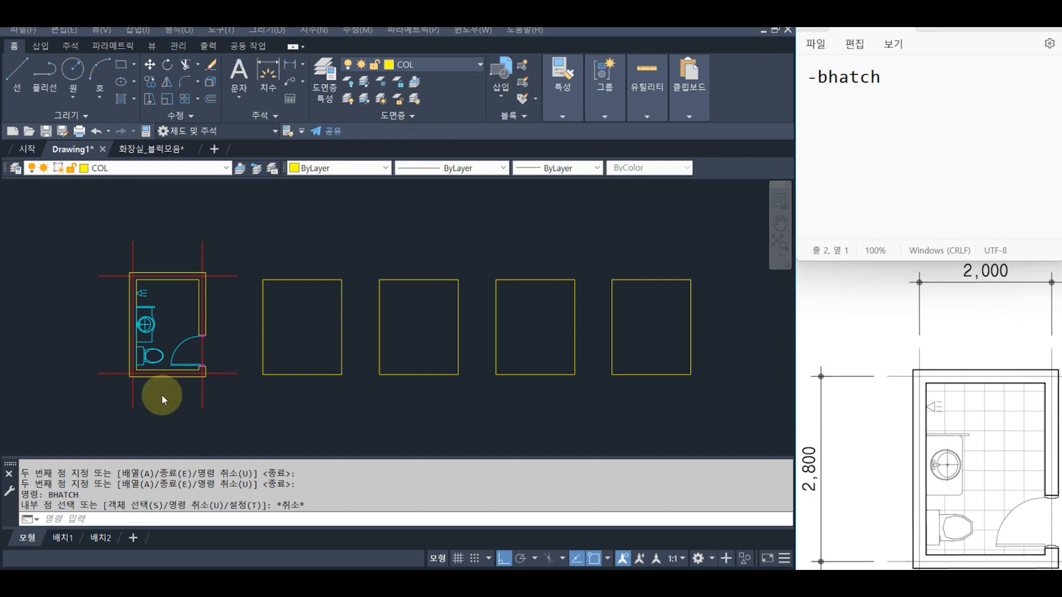
Step: Add the lines "-hpdlgmode" and "<해치박스 나오게 하기>" to the Notepad notes
left_click(841, 117)
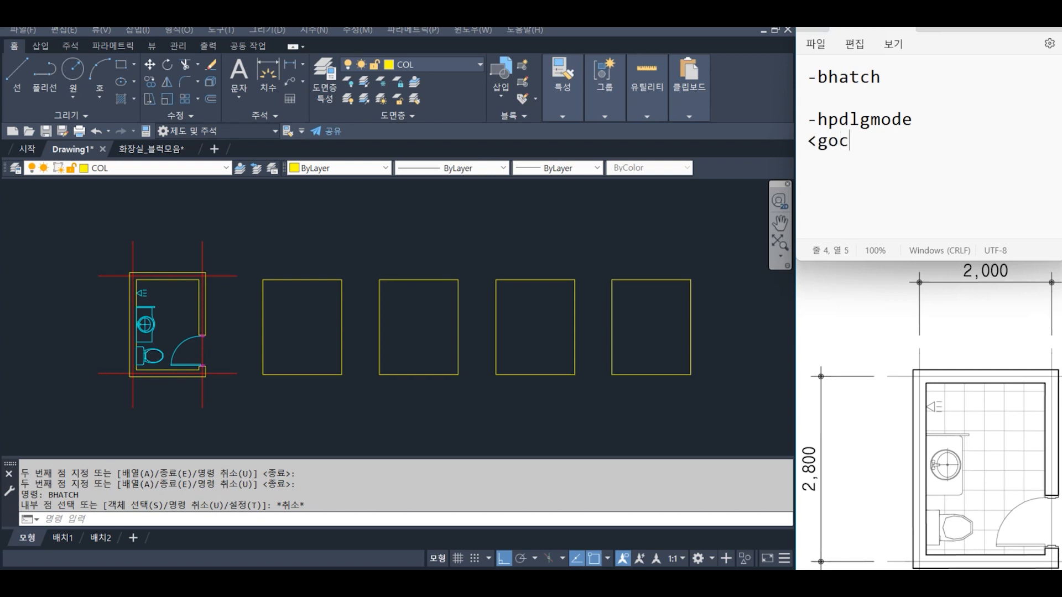
type("치박스 나오게 하기>")
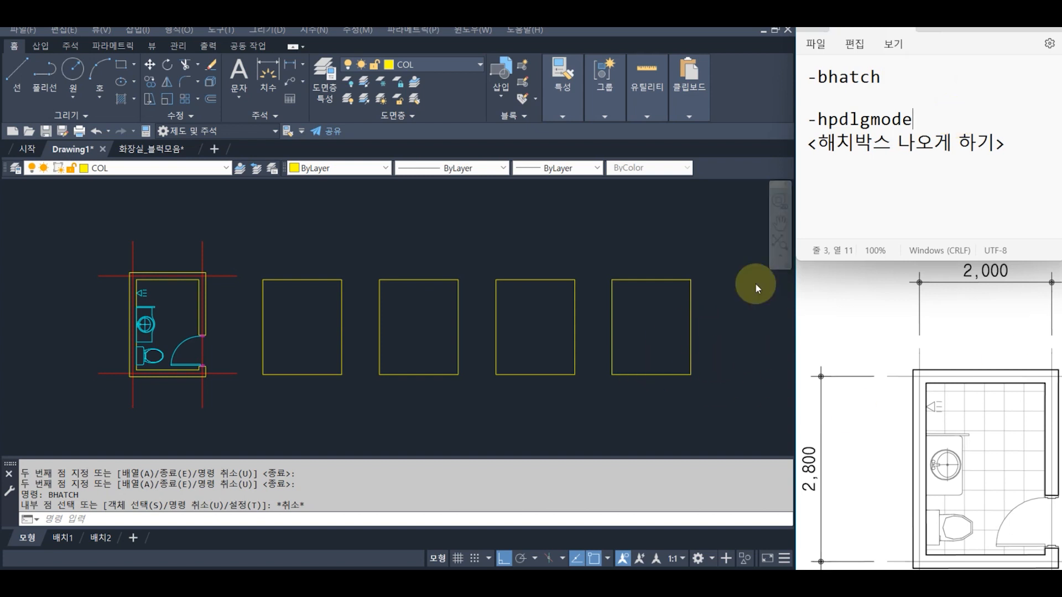
Step: Switch to AutoCAD and set the HPDLGMODE system variable to 1
left_click(373, 414)
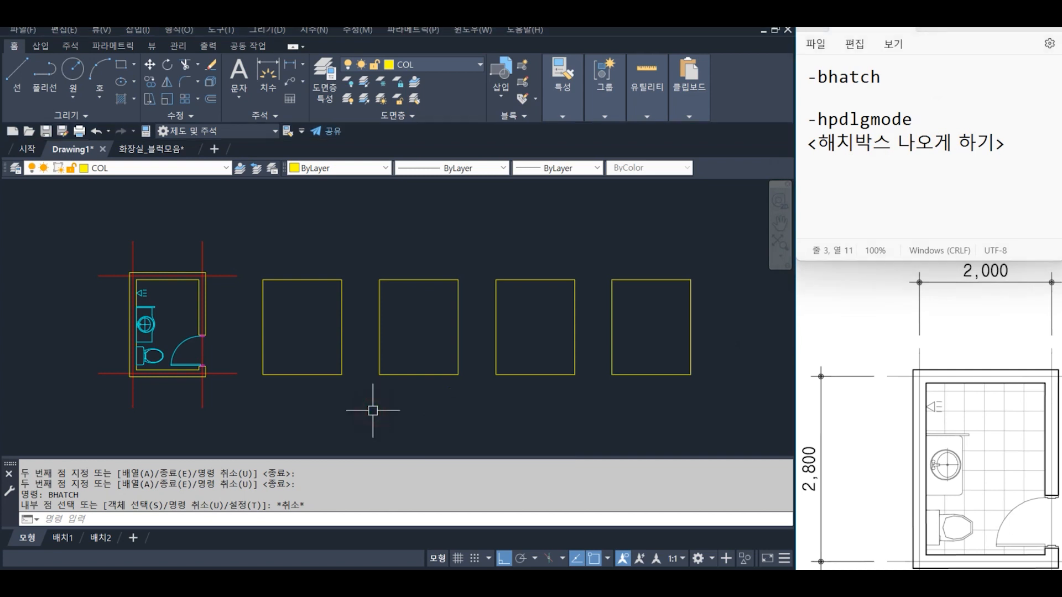
type("HPDLg")
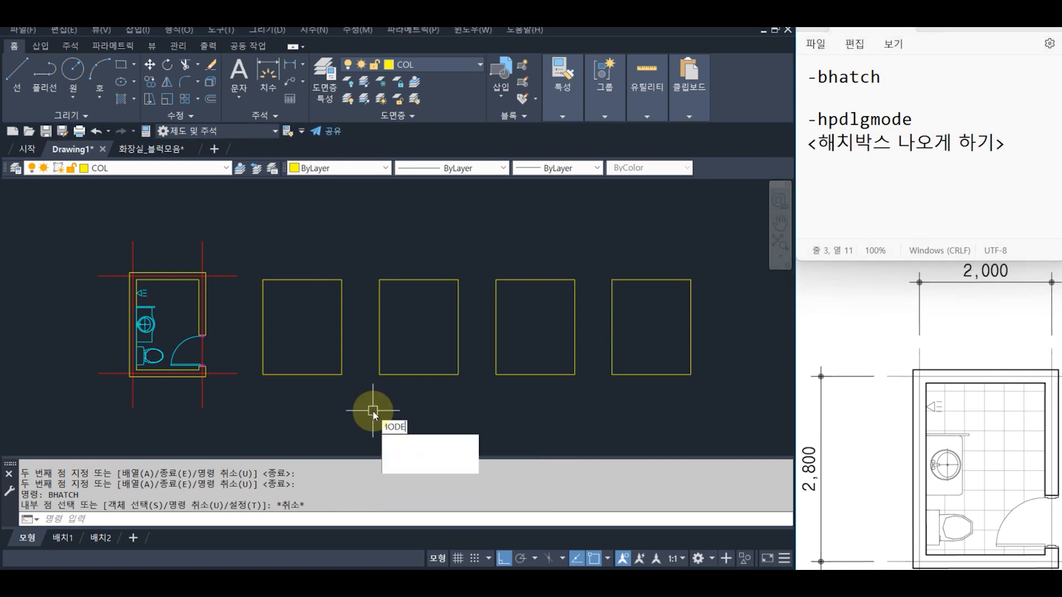
type("mode")
key("Return")
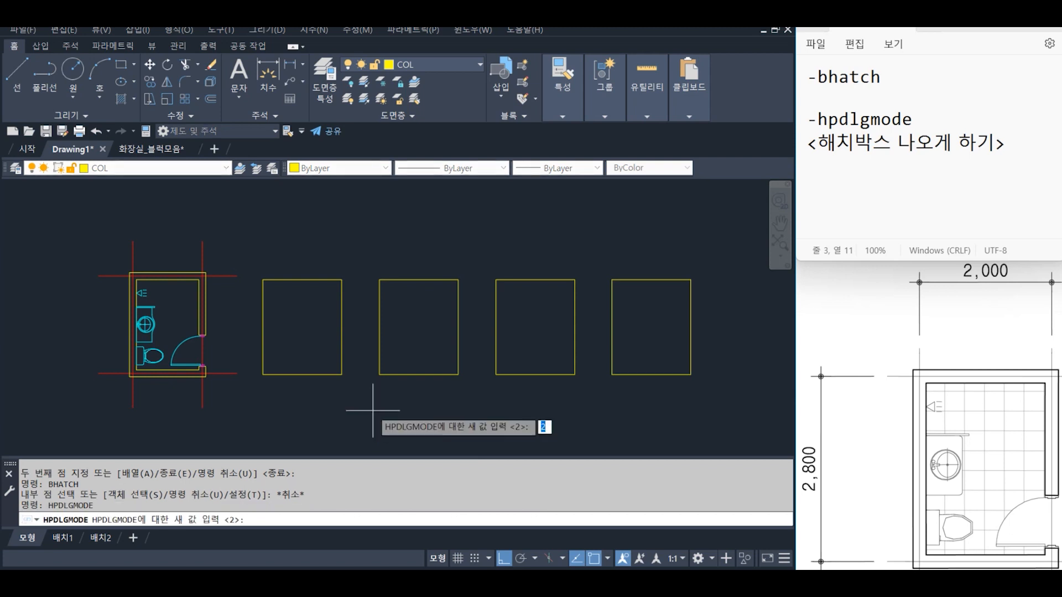
type("1")
key("Return")
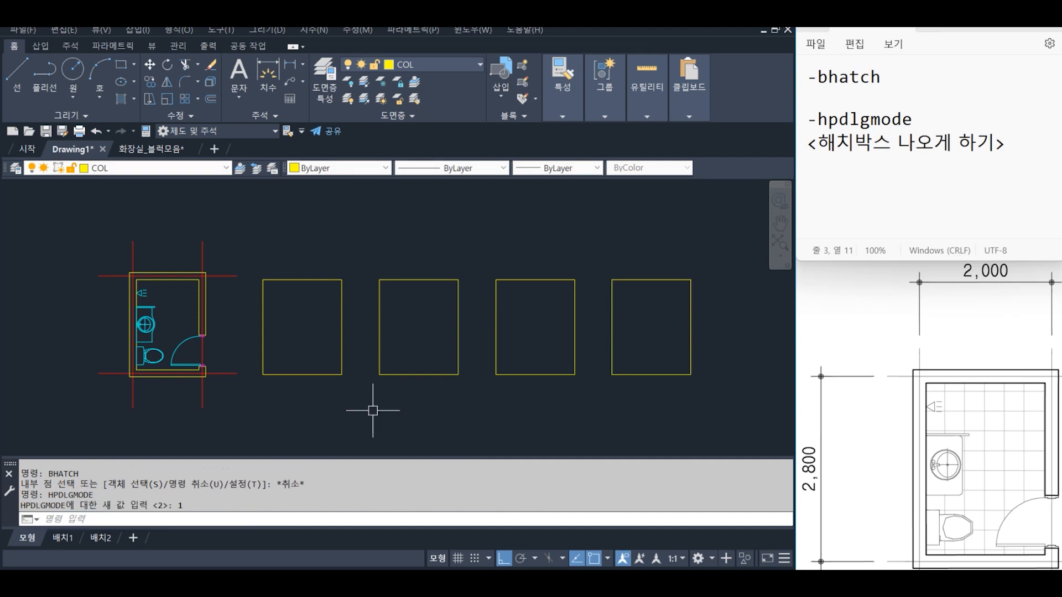
Step: Add "->1로 변경" after "-hpdlgmode" in the Notepad notes
left_click(942, 130)
left_click(949, 118)
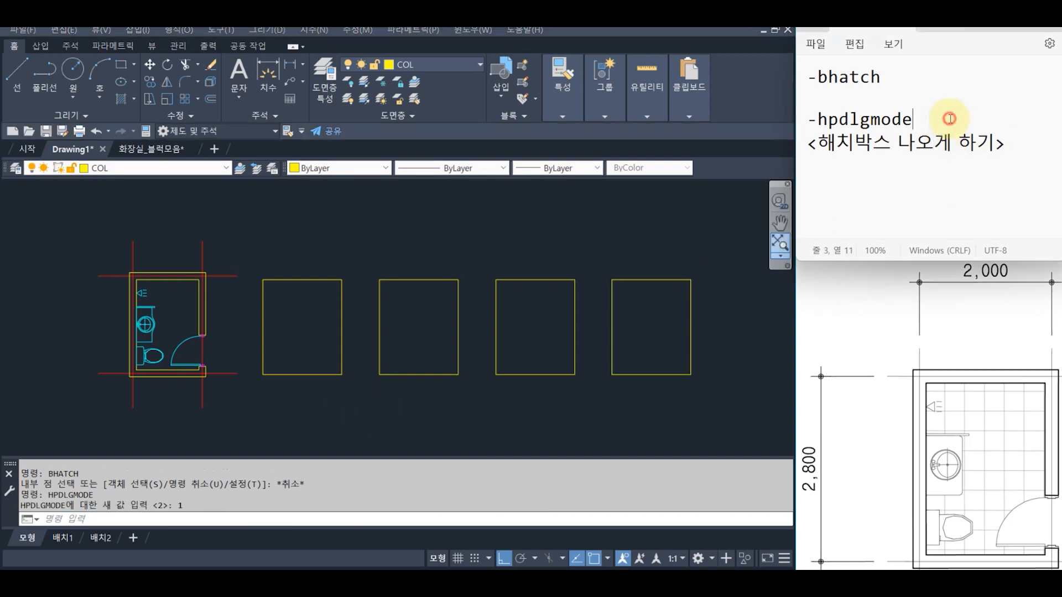
type("->")
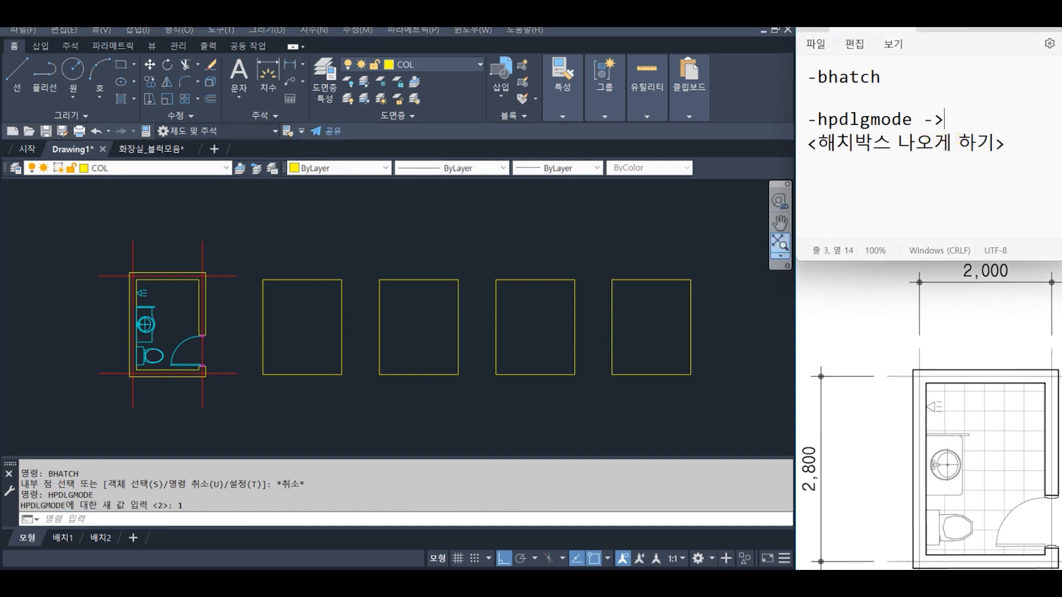
type("1로 변경")
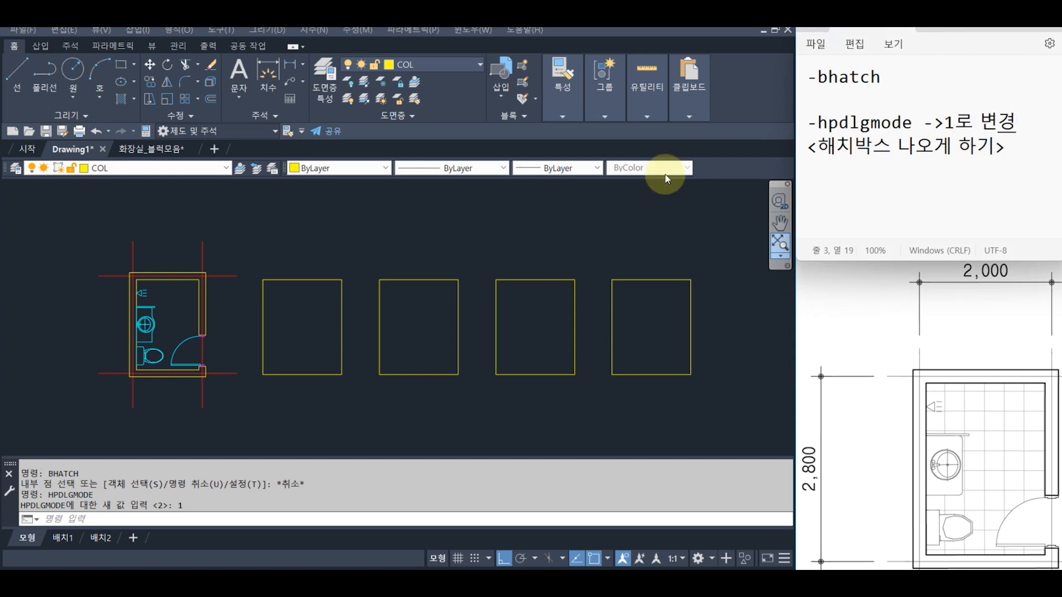
Step: Run BHATCH in AutoCAD, bring its hatch dialog fully into view and expand it to show the additional options
left_click(324, 403)
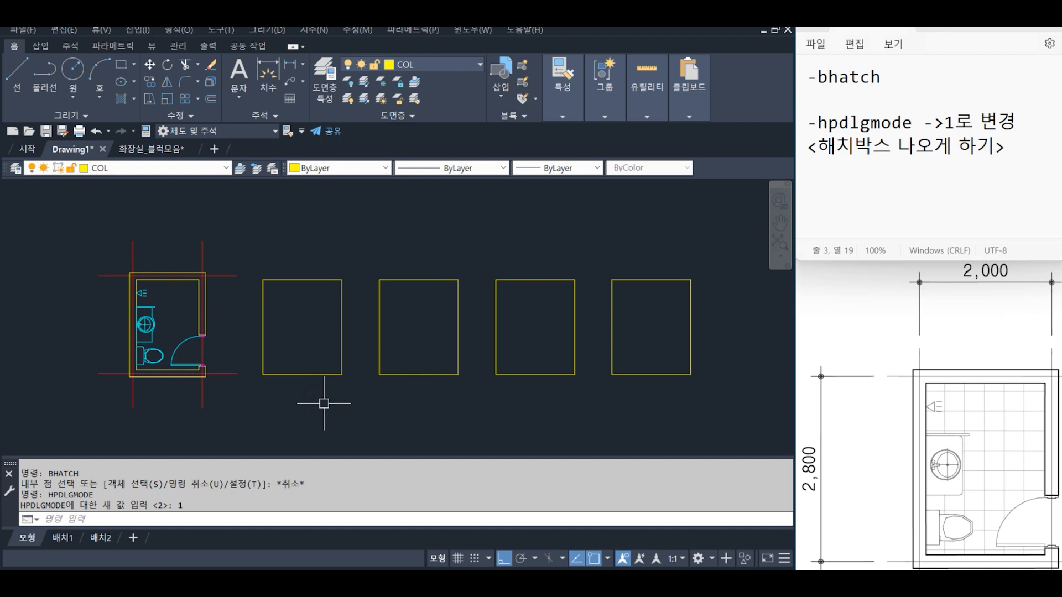
type("bhatch")
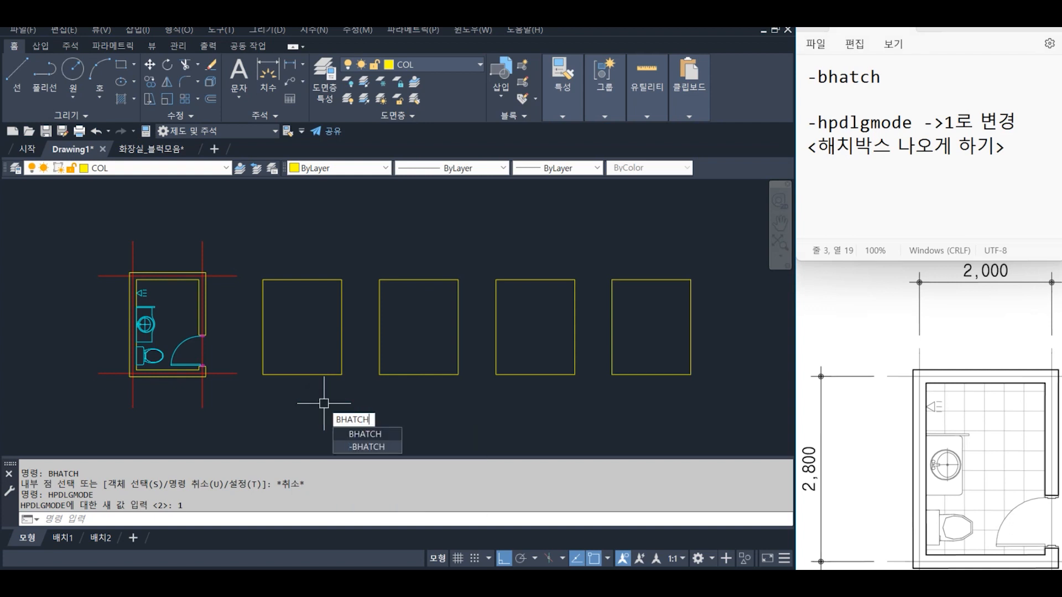
key("Return")
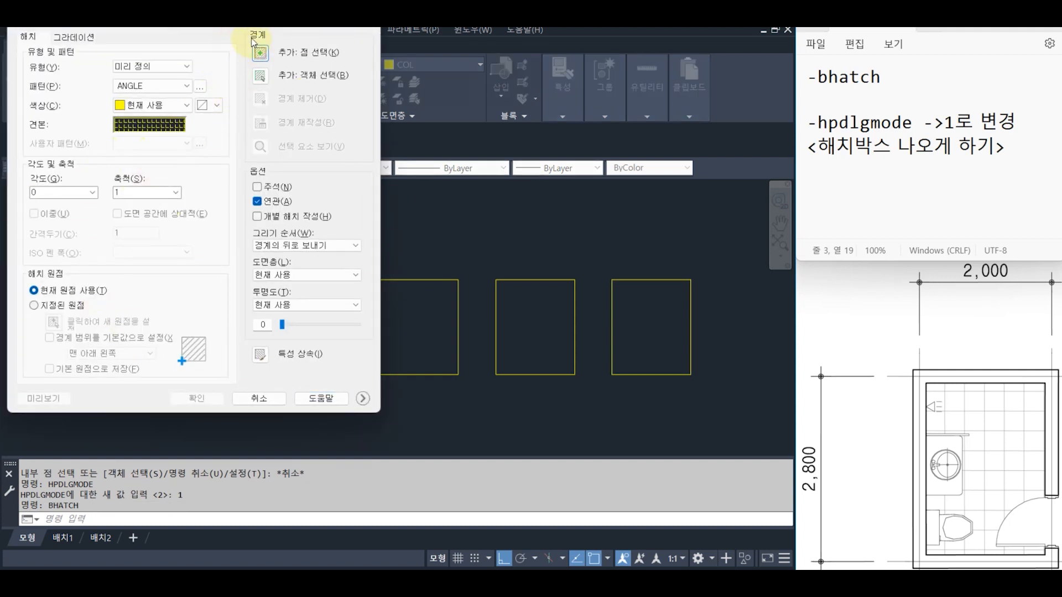
left_click_drag(254, 12, 300, 56)
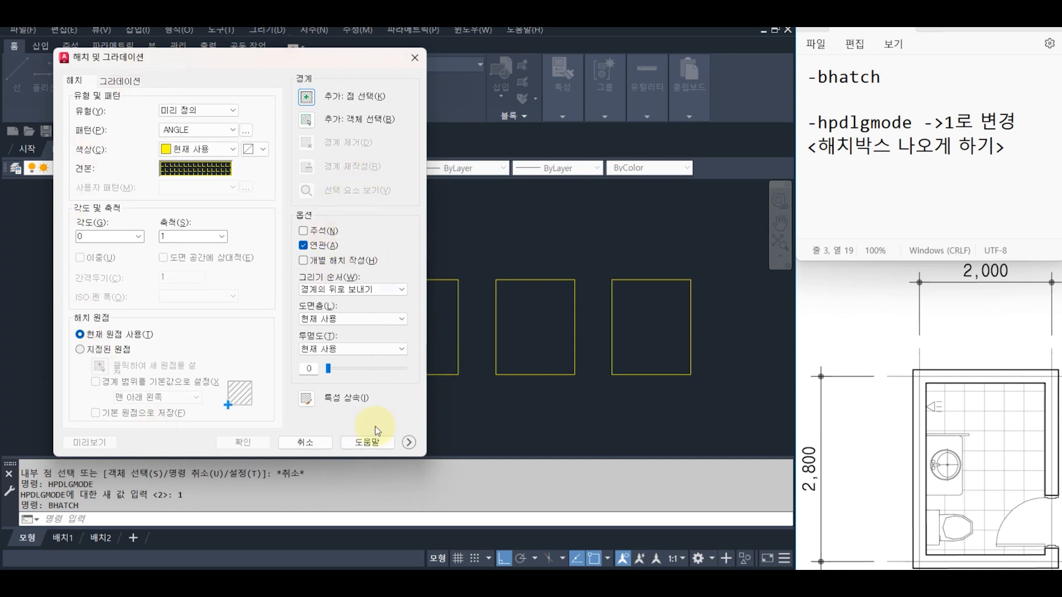
left_click(408, 442)
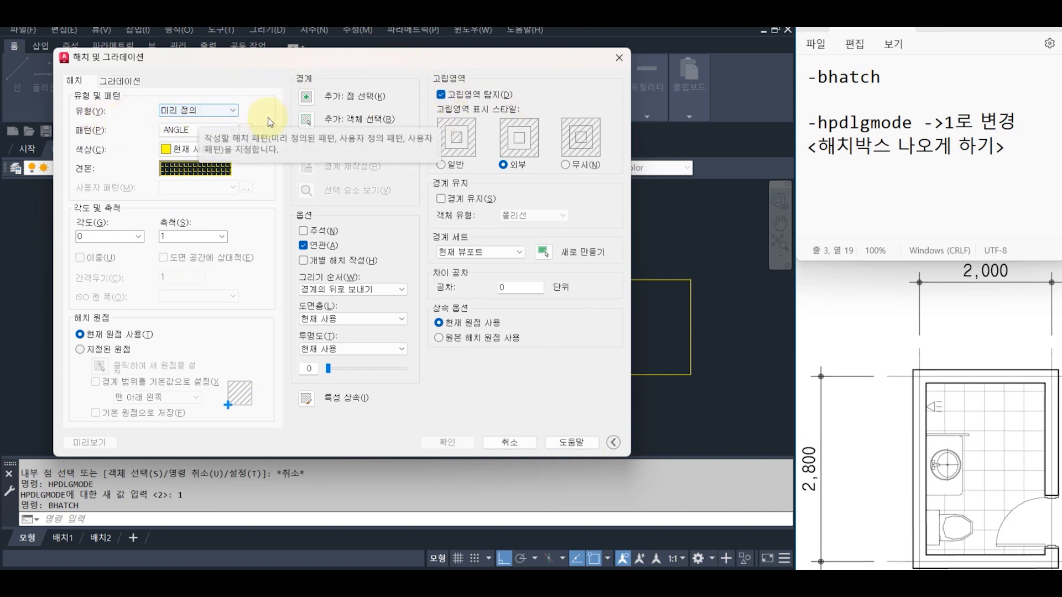
Step: Keep the hatch type as predefined (미리 정의) and choose the CROSS pattern from the other predefined patterns
left_click(232, 112)
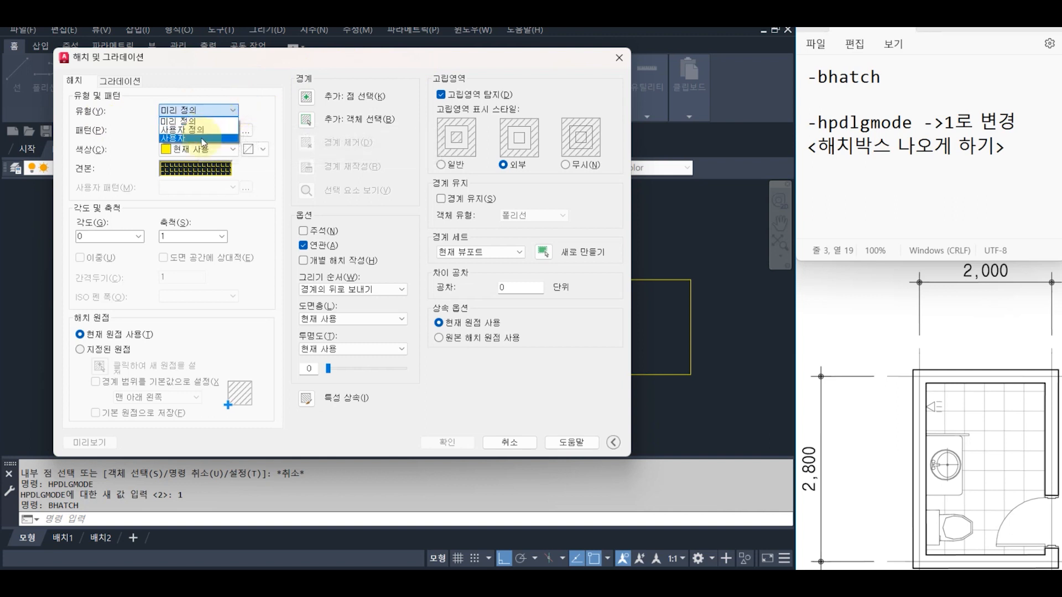
left_click(205, 121)
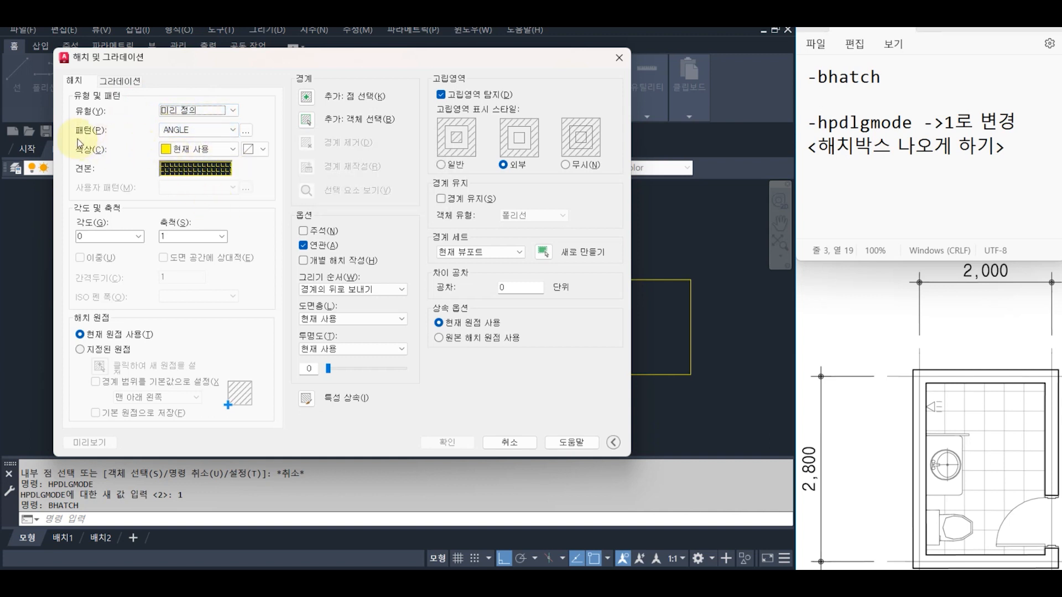
left_click(250, 131)
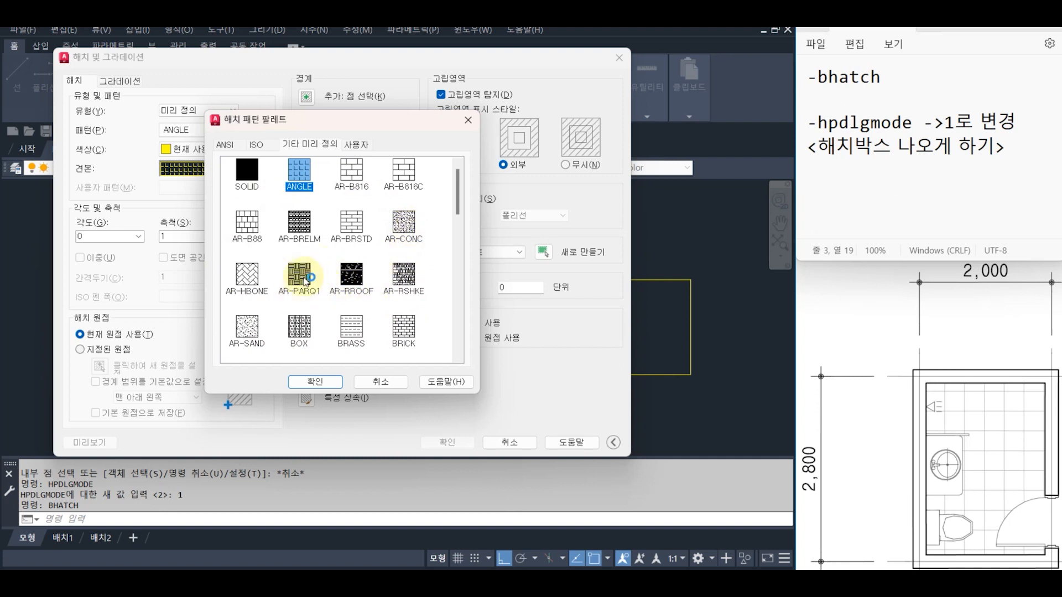
scroll(414, 287, "down", 1)
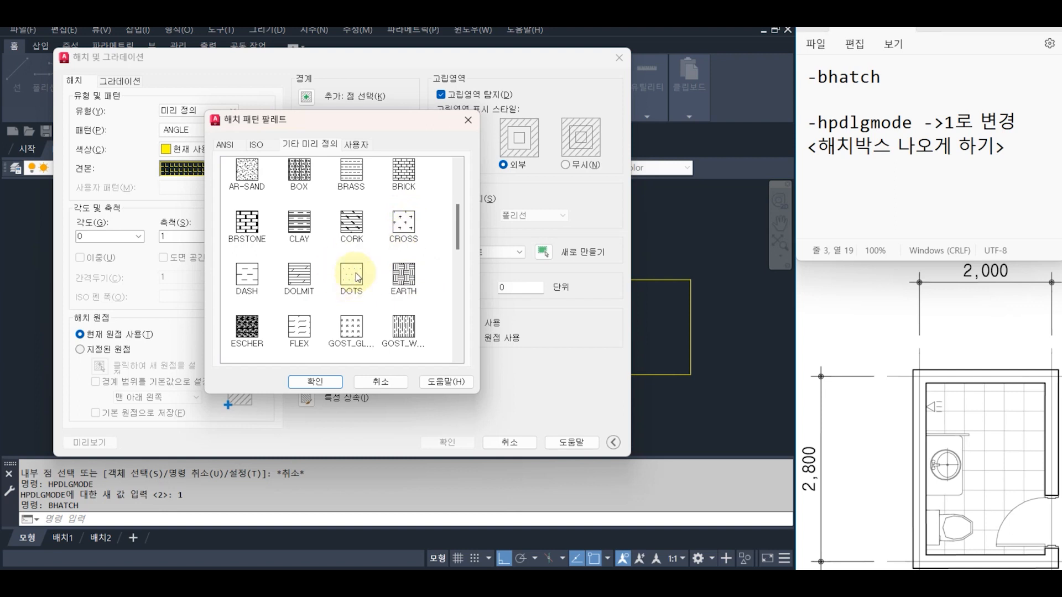
scroll(339, 269, "down", 2)
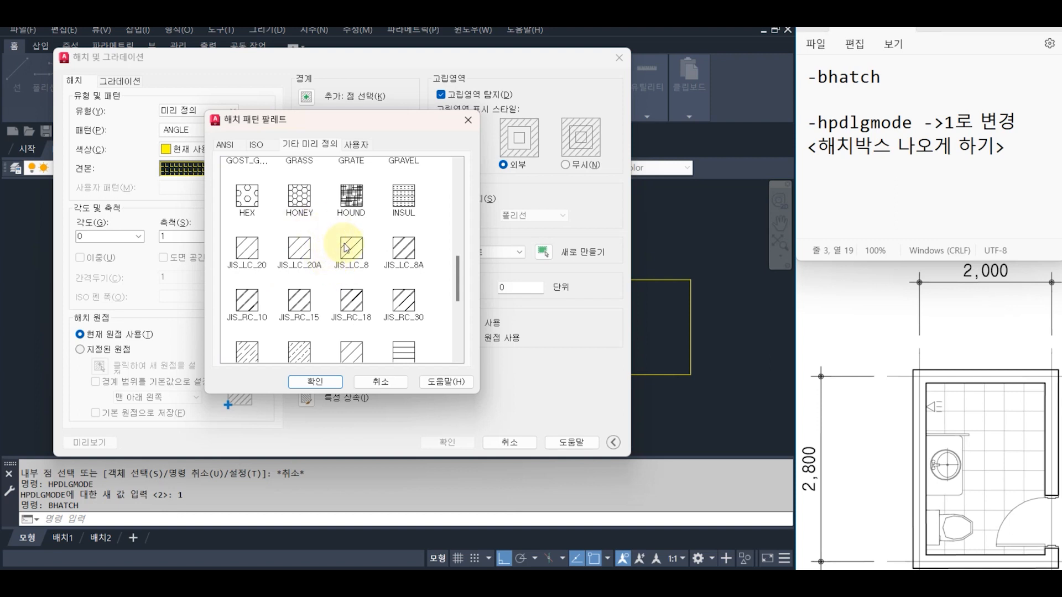
scroll(344, 246, "down", 5)
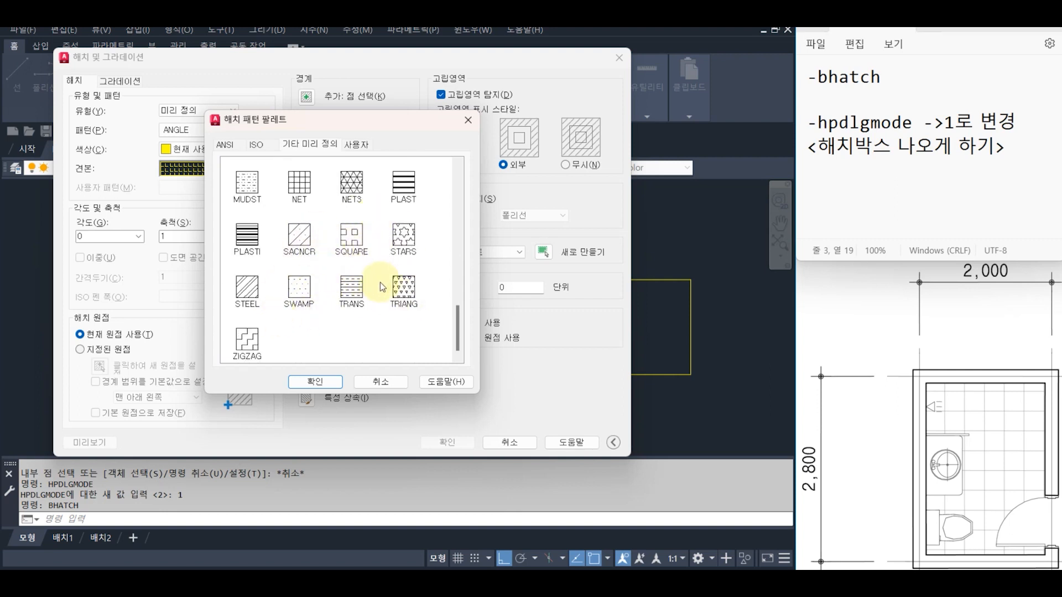
scroll(380, 294, "up", 5)
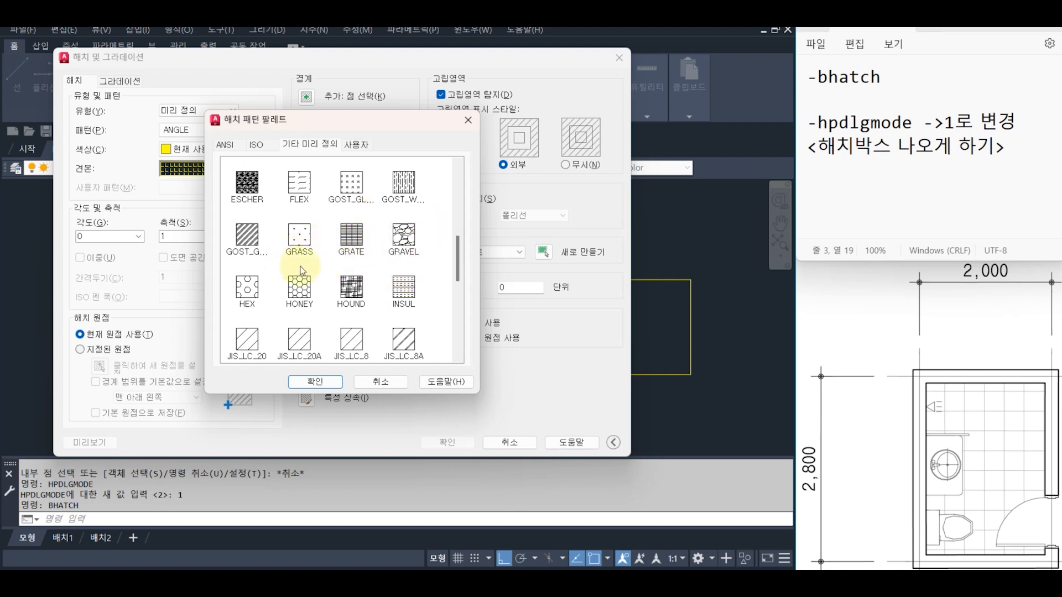
scroll(376, 255, "up", 3)
left_click(405, 244)
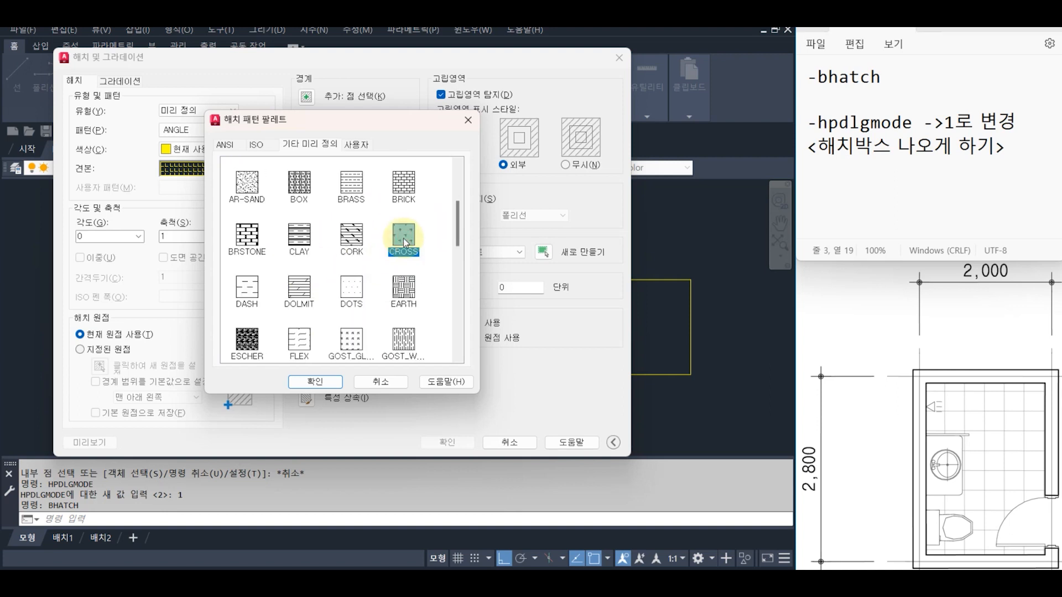
left_click(329, 381)
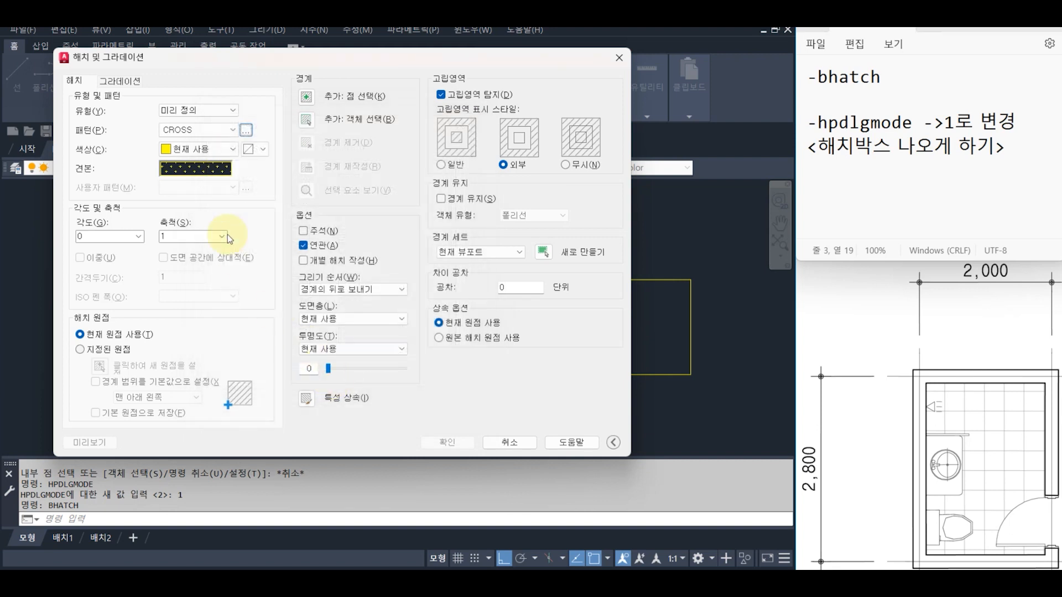
left_click(246, 131)
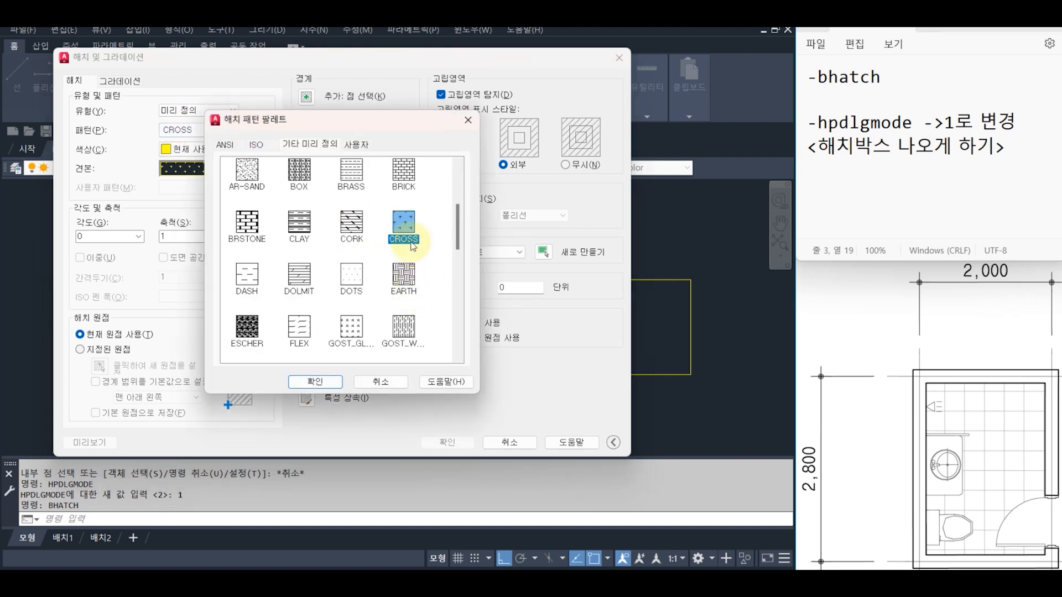
left_click(312, 381)
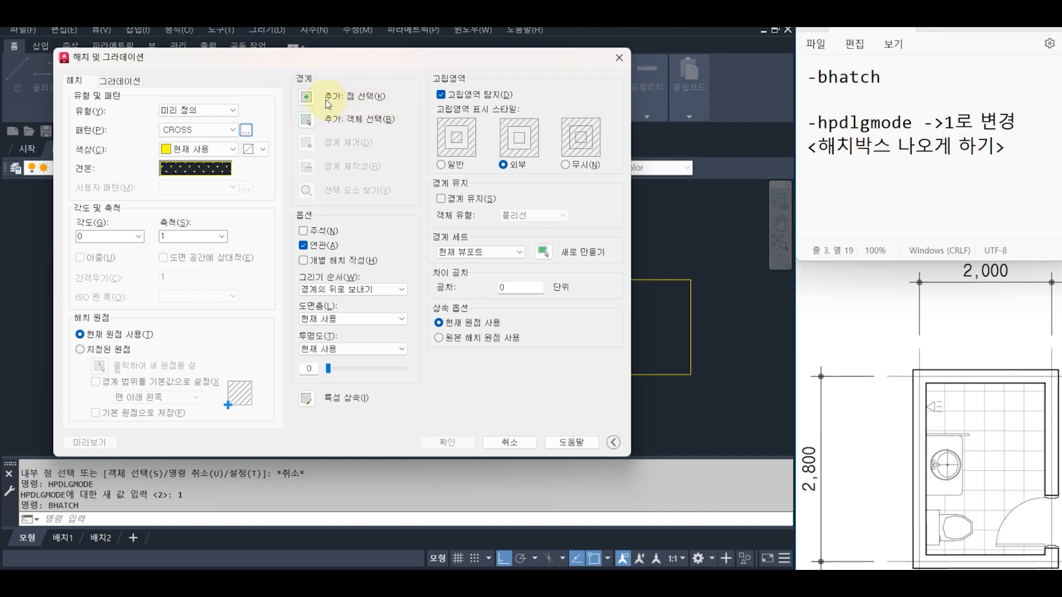
Step: Hatch the first practice rectangle beside the bathroom plan with CROSS at angle 0 and scale 1, using an internal point
left_click(307, 99)
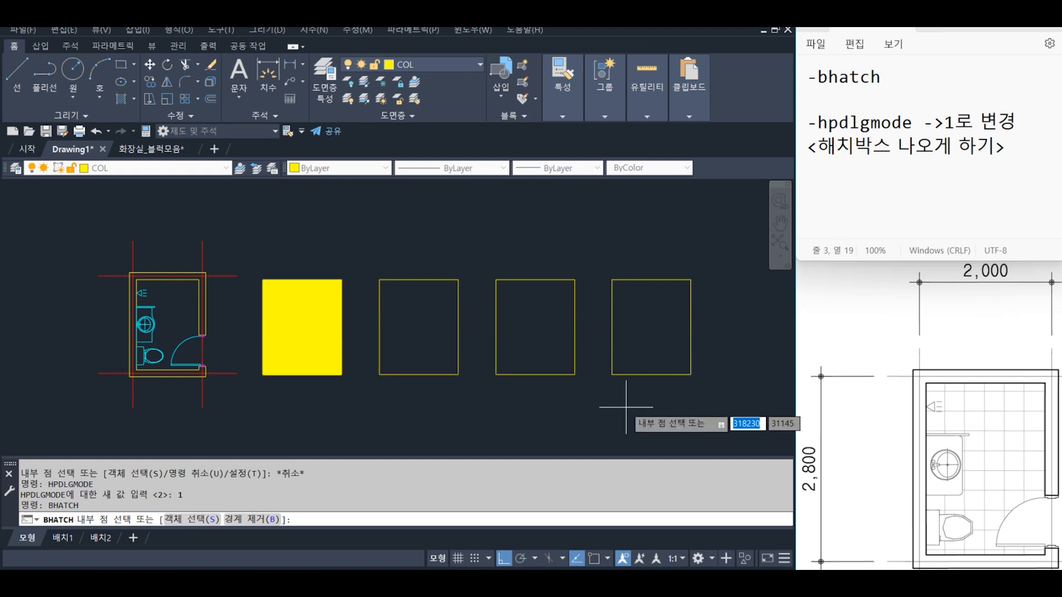
left_click(303, 329)
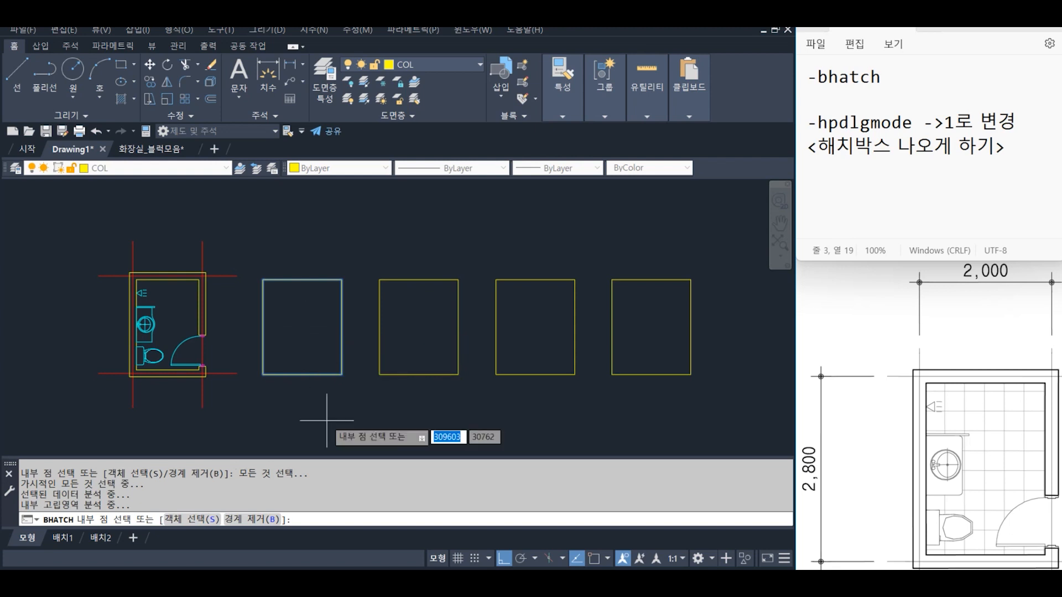
key("Return")
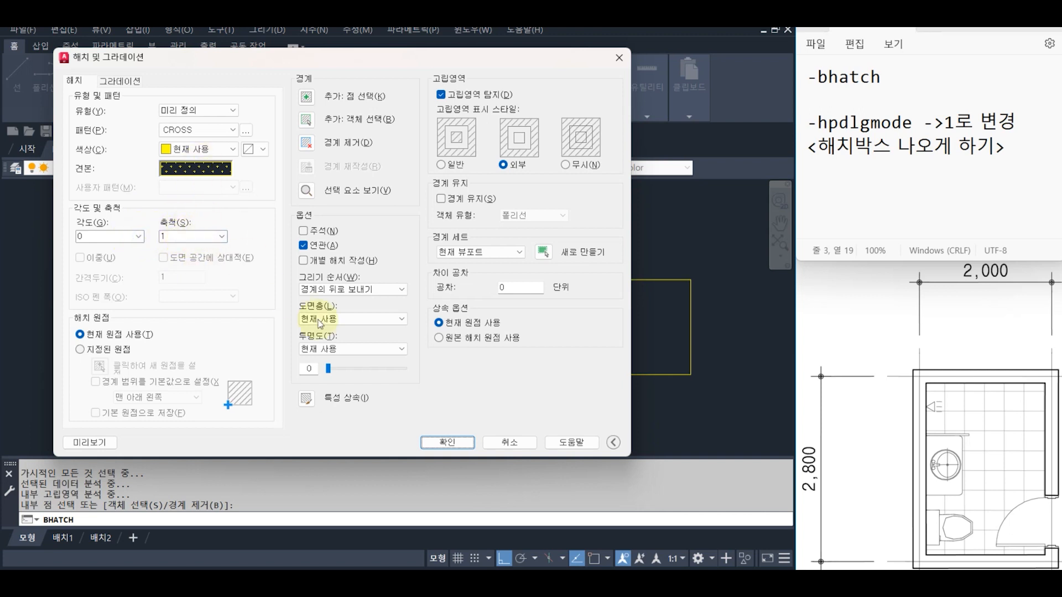
left_click(450, 442)
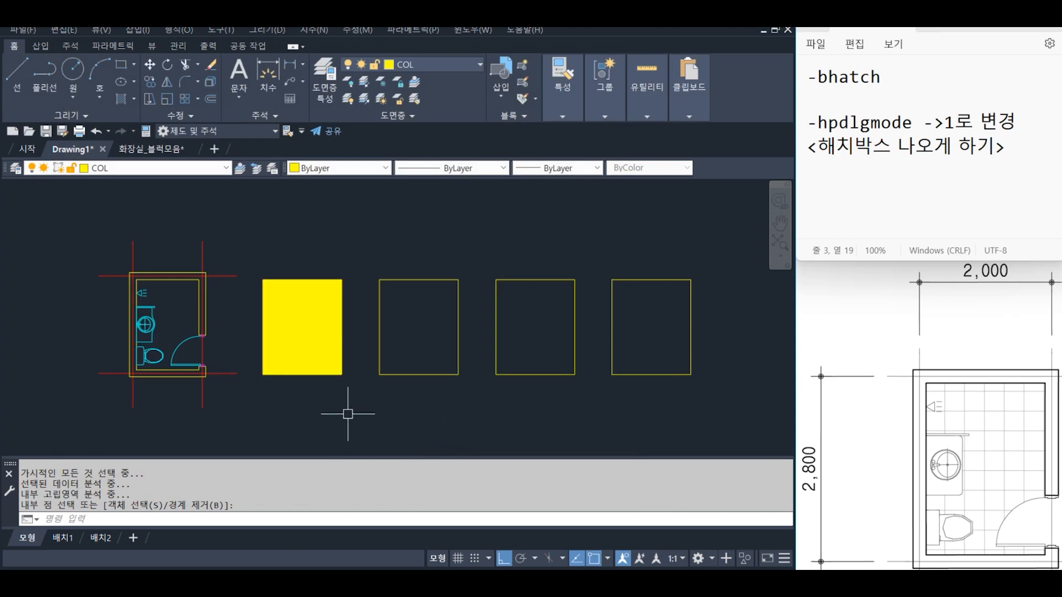
scroll(317, 397, "up", 8)
scroll(316, 350, "up", 5)
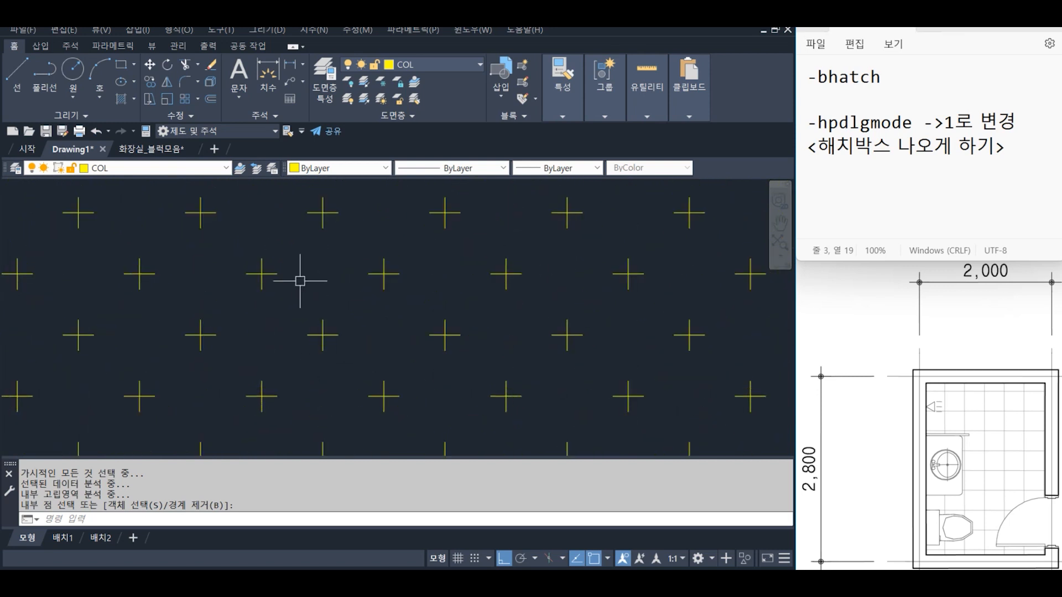
scroll(338, 335, "down", 4)
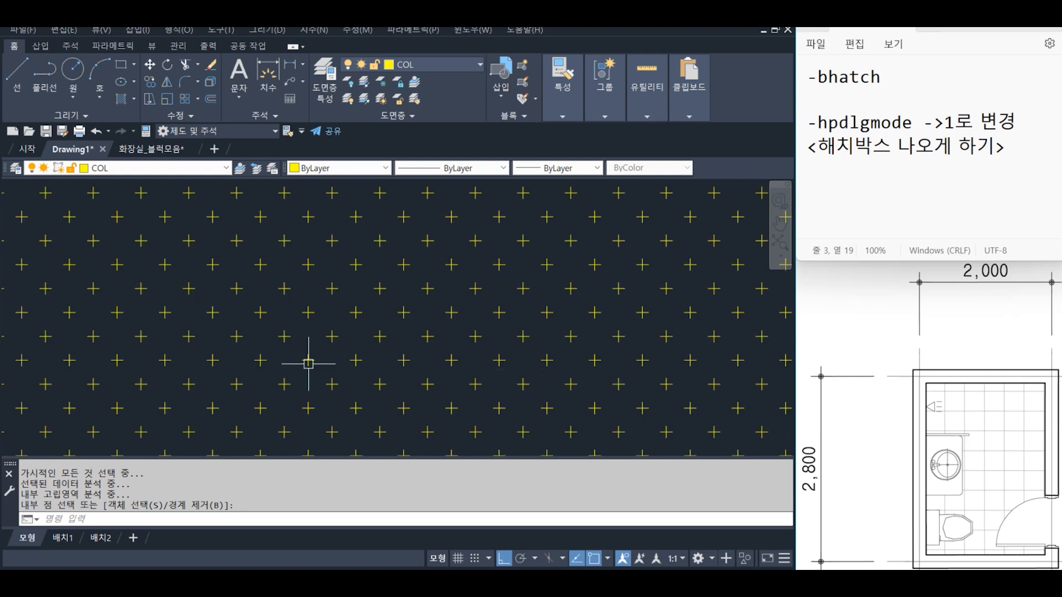
scroll(422, 334, "down", 6)
middle_click_drag(486, 325, 318, 342)
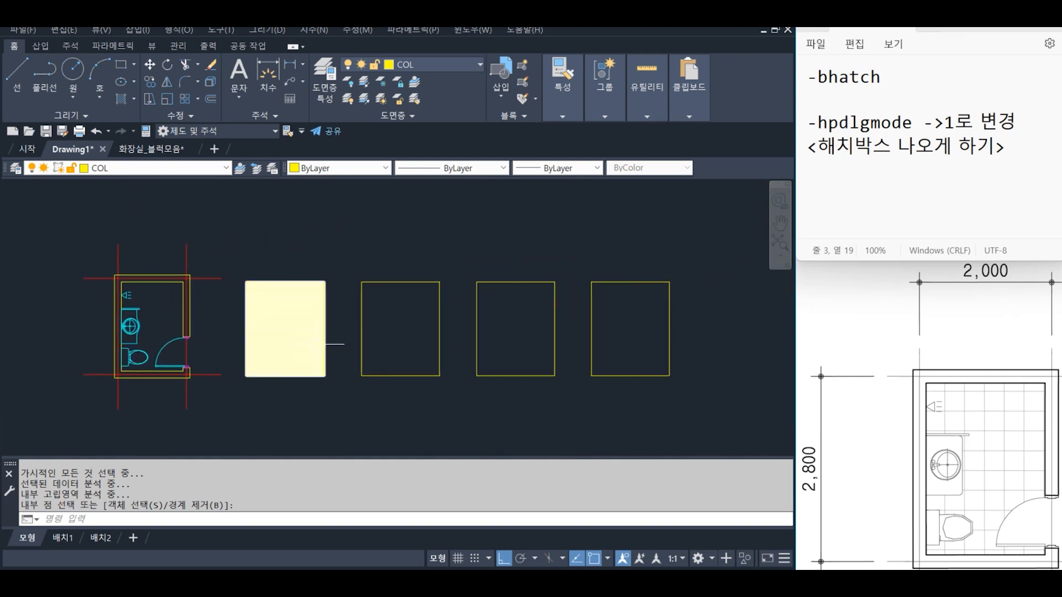
Step: Hatch the second practice rectangle with the CROSS pattern at scale 100, using an internal point
scroll(318, 342, "up", 3)
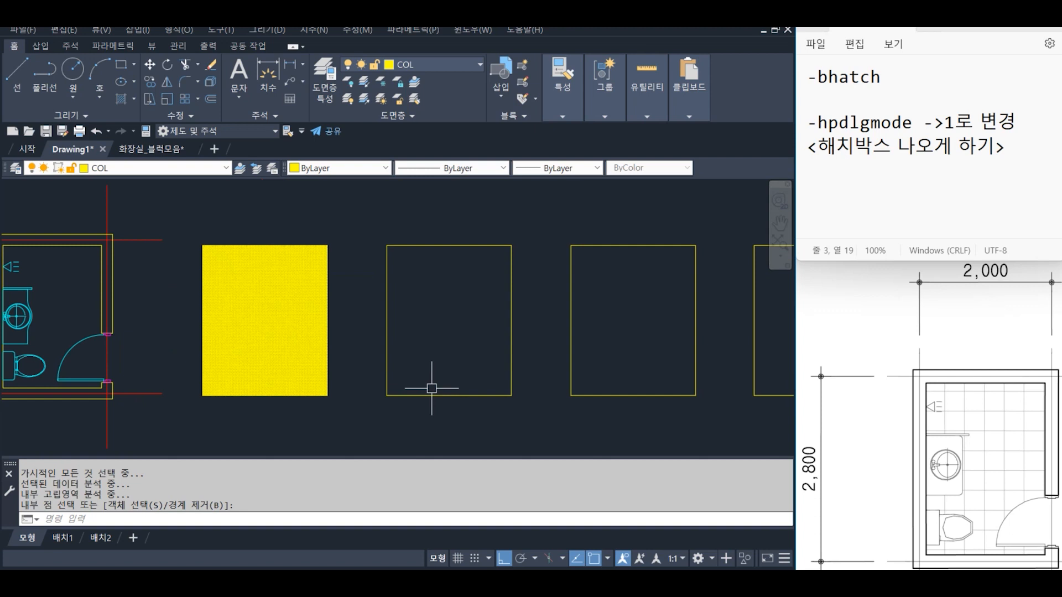
key("space")
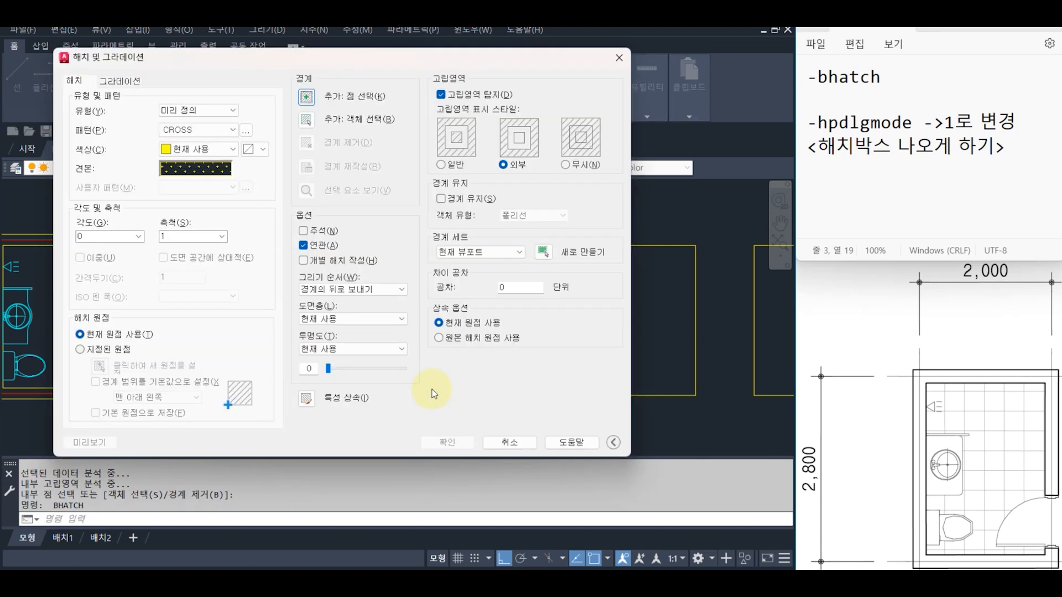
left_click(305, 96)
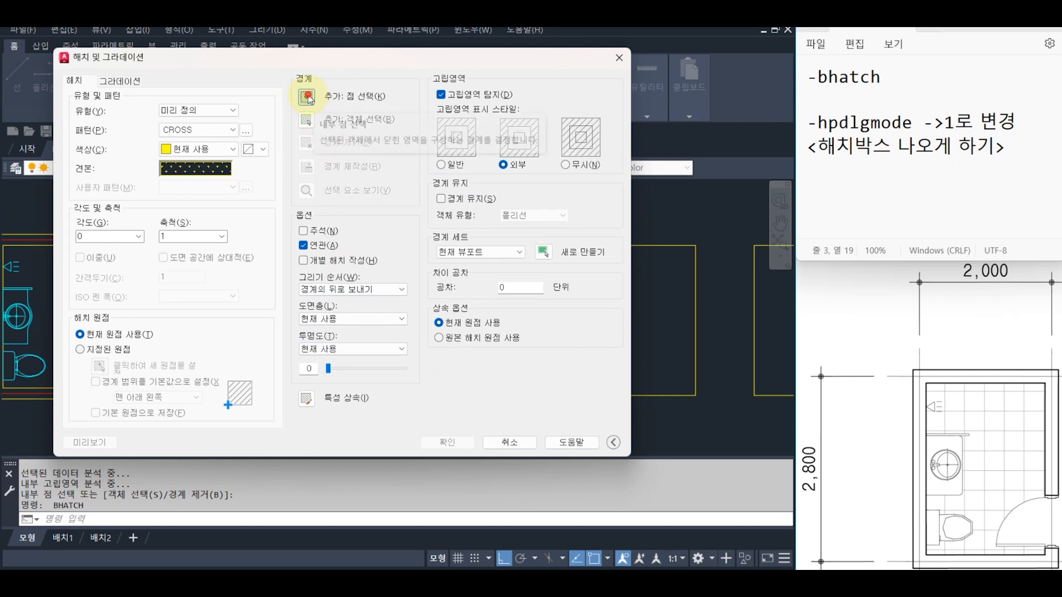
left_click(429, 306)
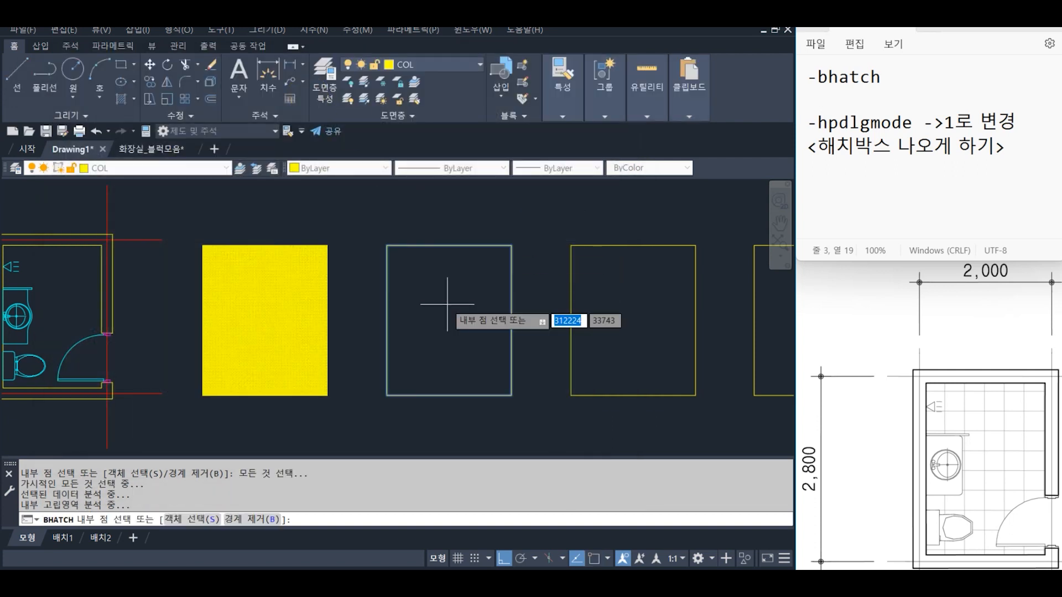
key("Return")
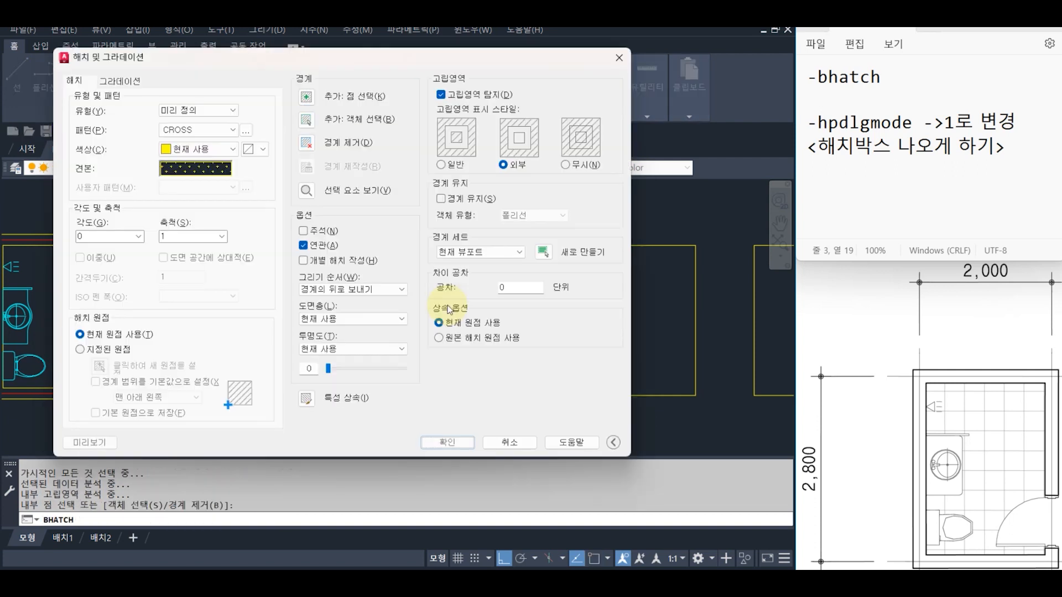
double_click(188, 236)
left_click(188, 234)
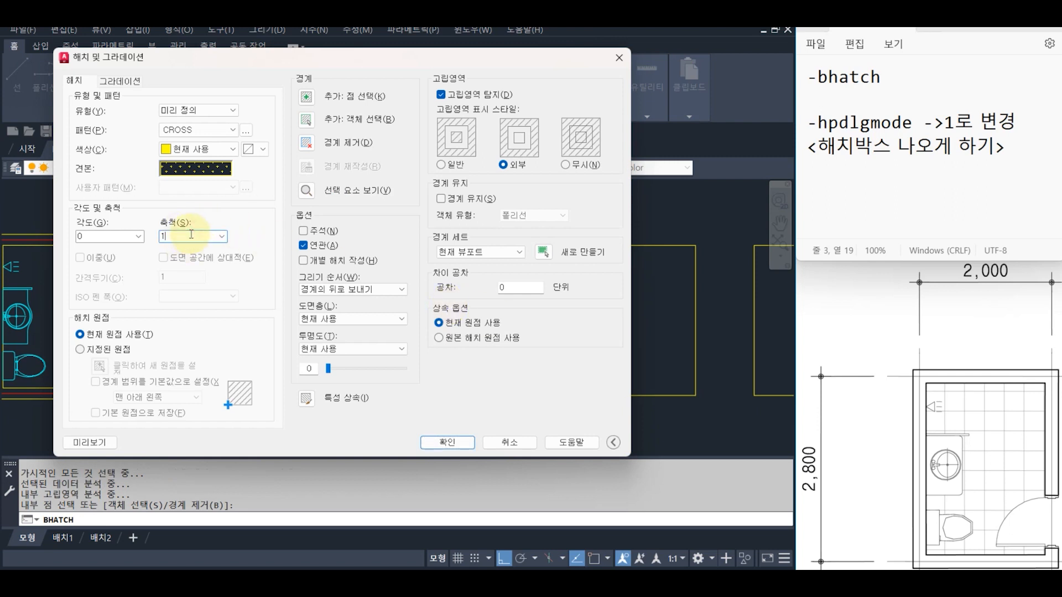
type("00")
left_click(447, 442)
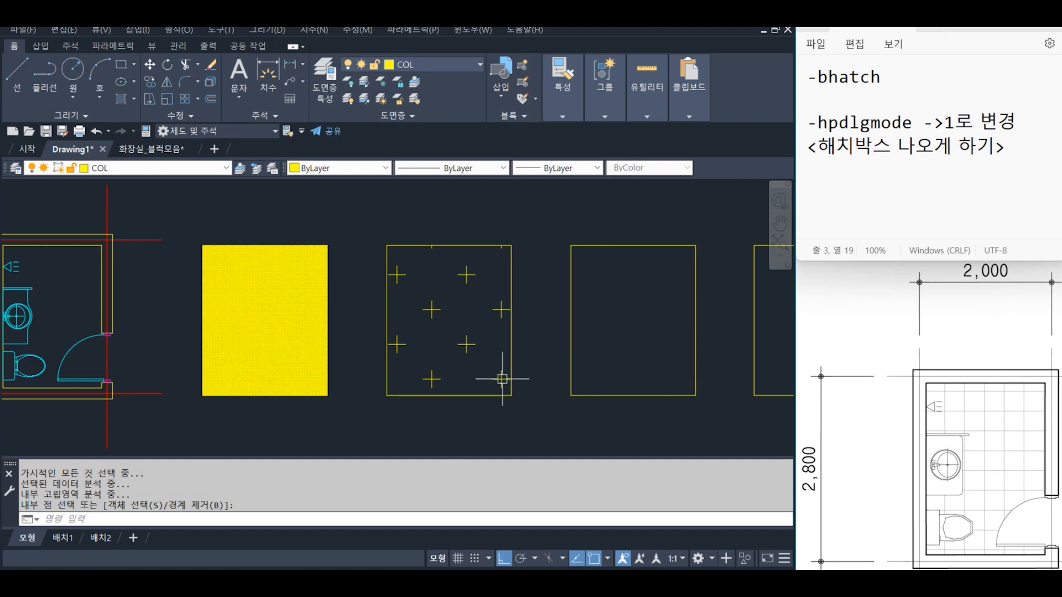
Step: Start BHATCH for the third practice rectangle with an internal point and preview the CROSS pattern at scale 10
middle_click_drag(532, 366, 358, 363)
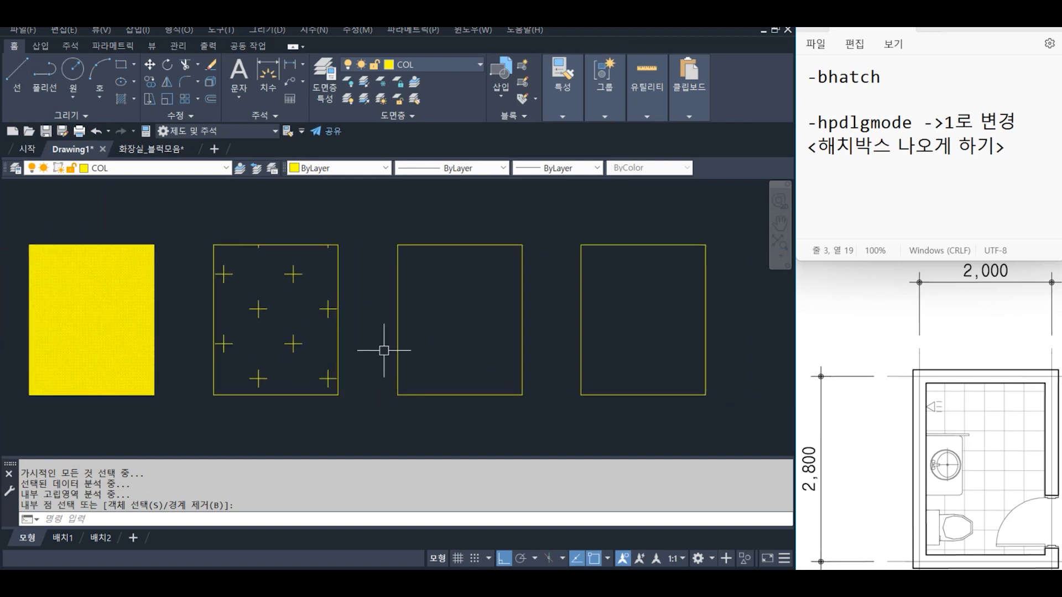
left_click(42, 519)
type("bhatch")
key("Return")
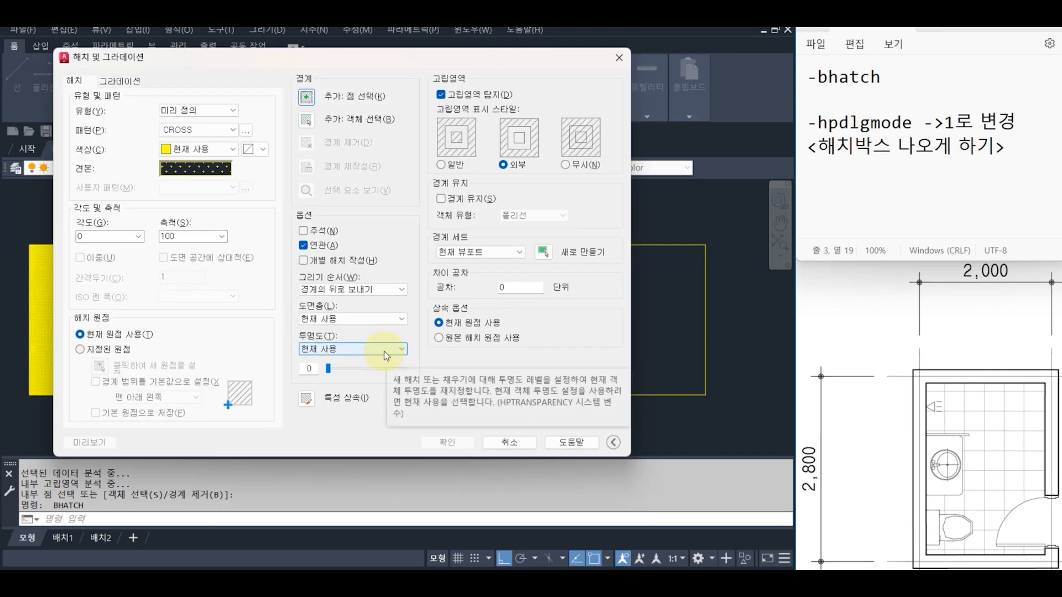
left_click(307, 96)
left_click(481, 313)
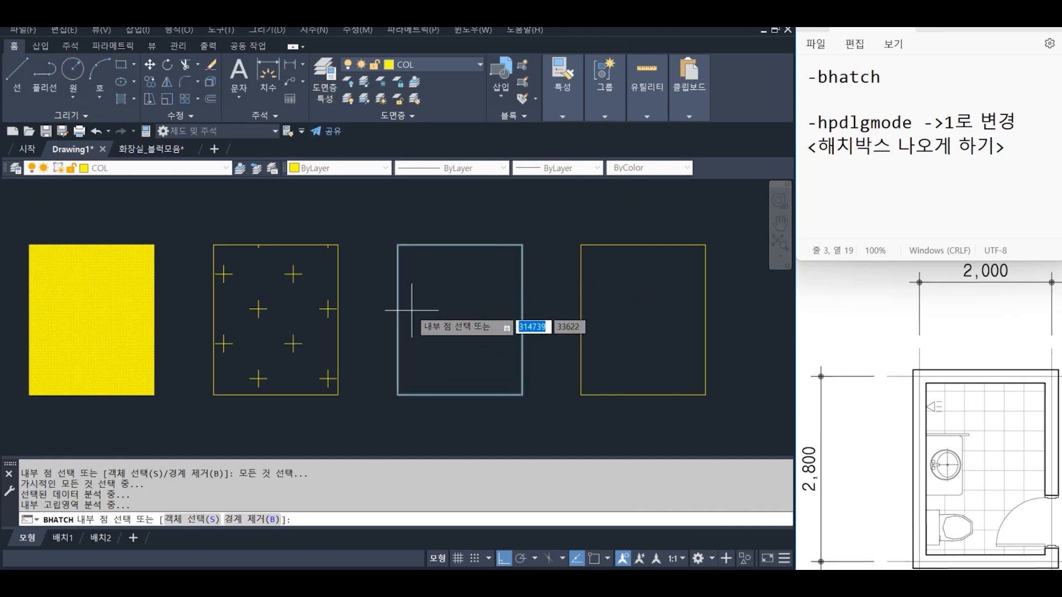
key("Return")
double_click(199, 237)
type("10")
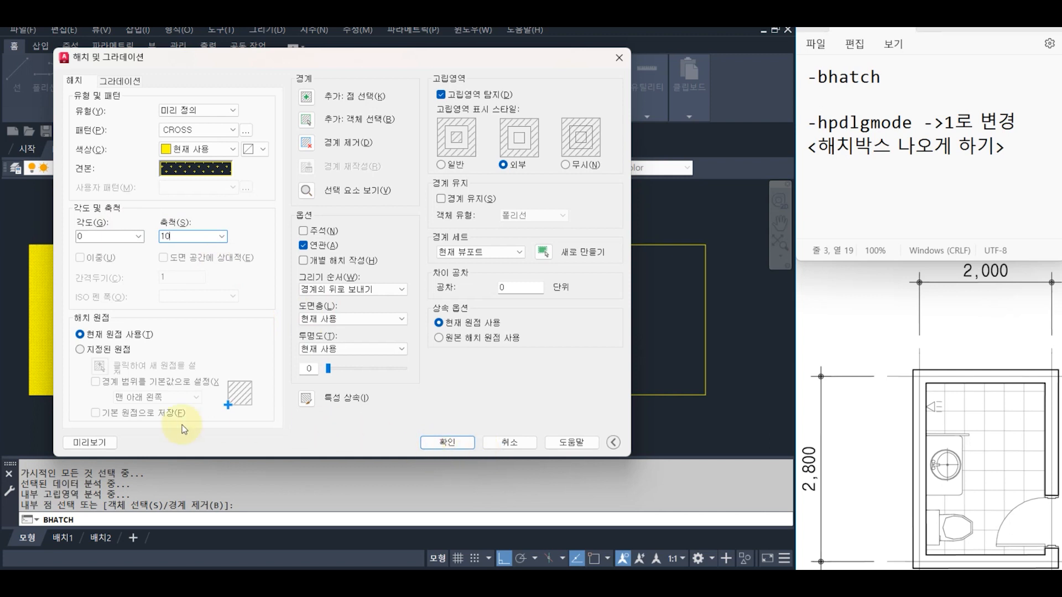
left_click(87, 442)
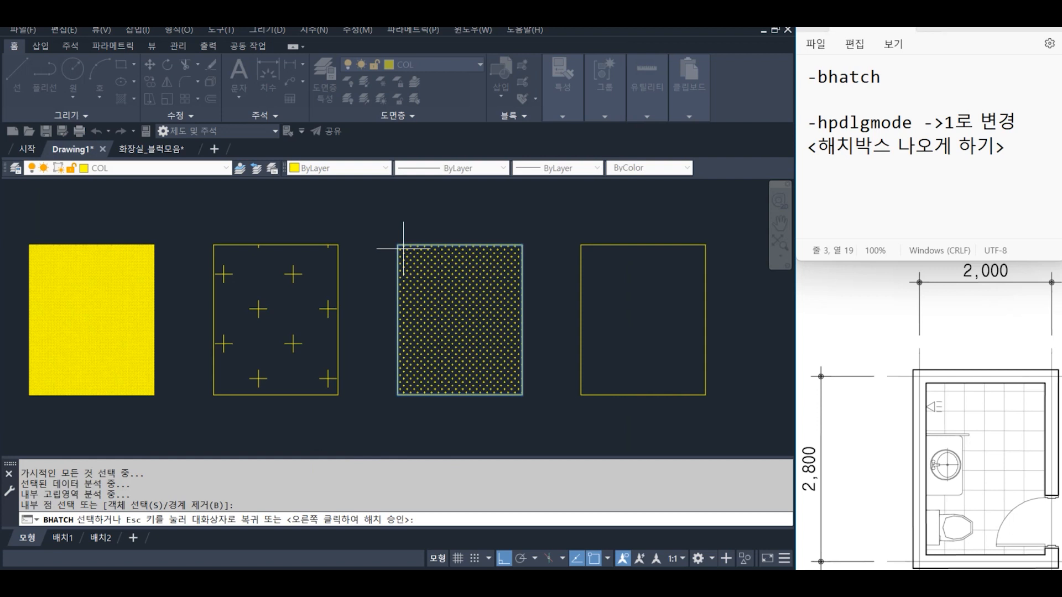
left_click(540, 381)
Step: Set the CROSS hatch scale to 30, preview it and apply the hatch to the third rectangle
double_click(178, 237)
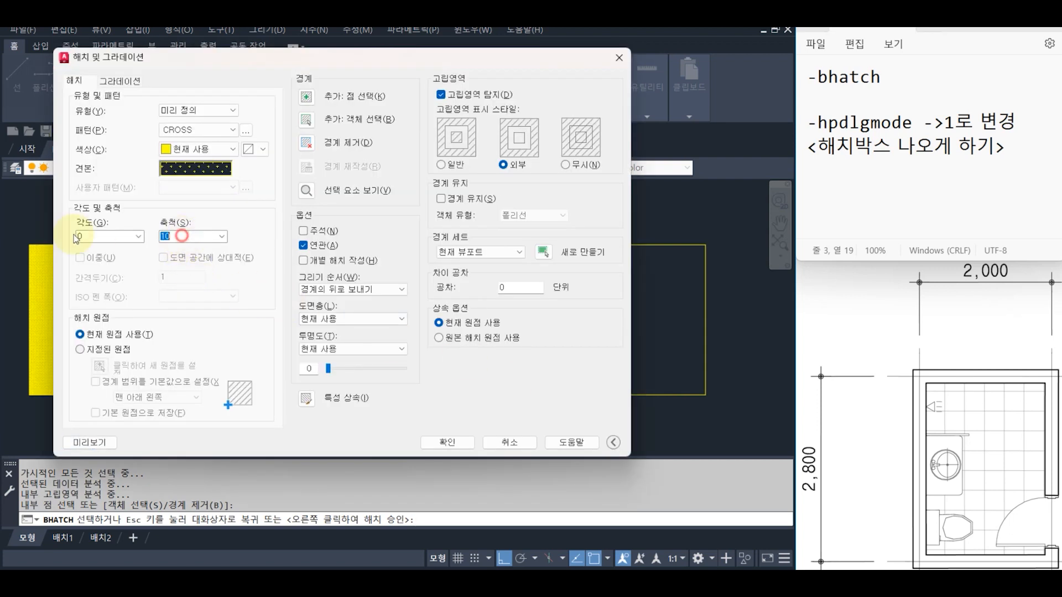
type("30")
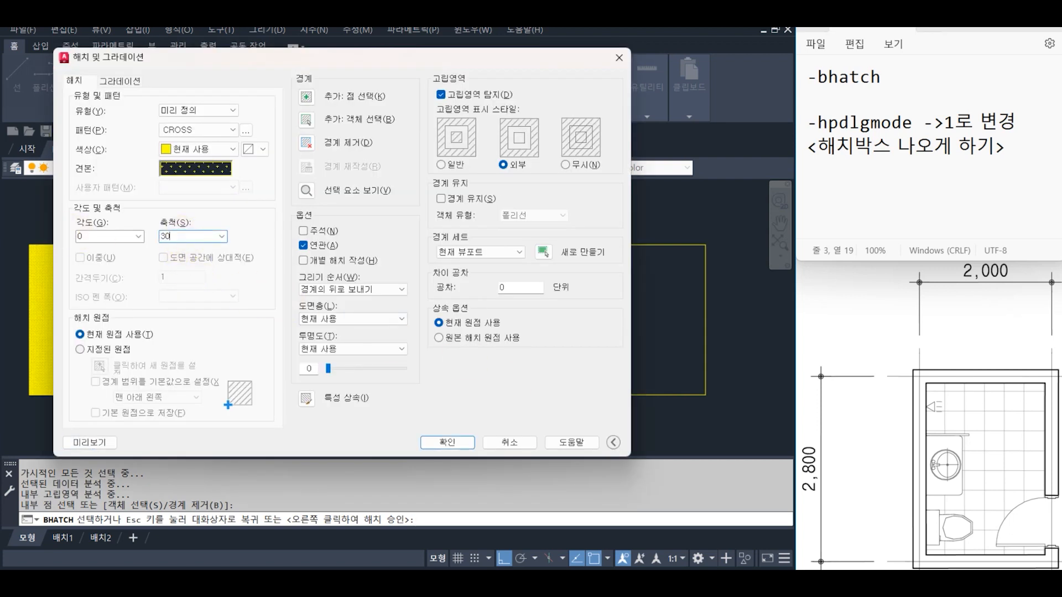
left_click(94, 443)
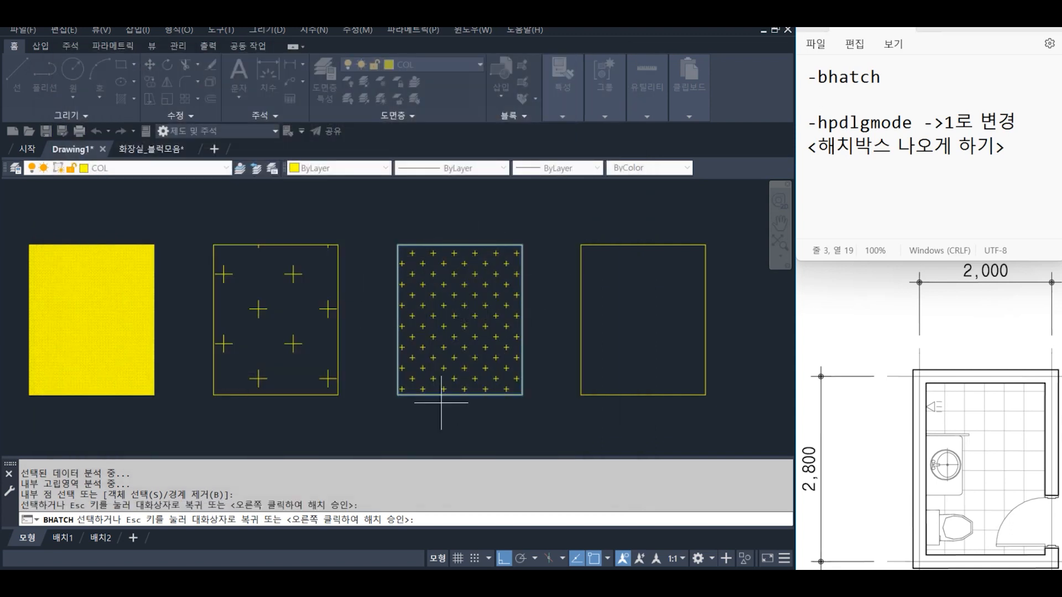
left_click(523, 393)
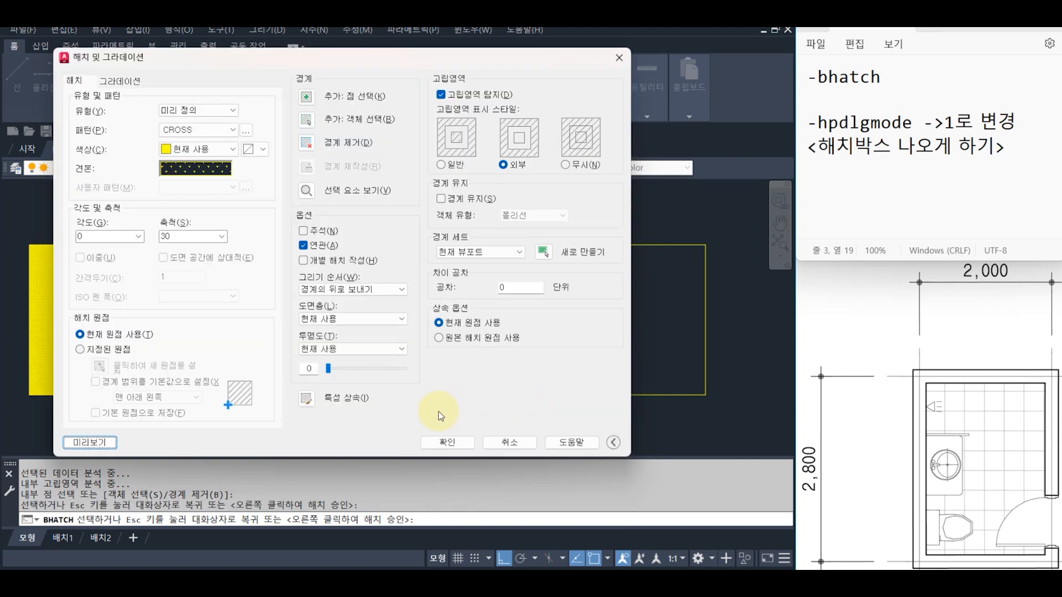
left_click(442, 440)
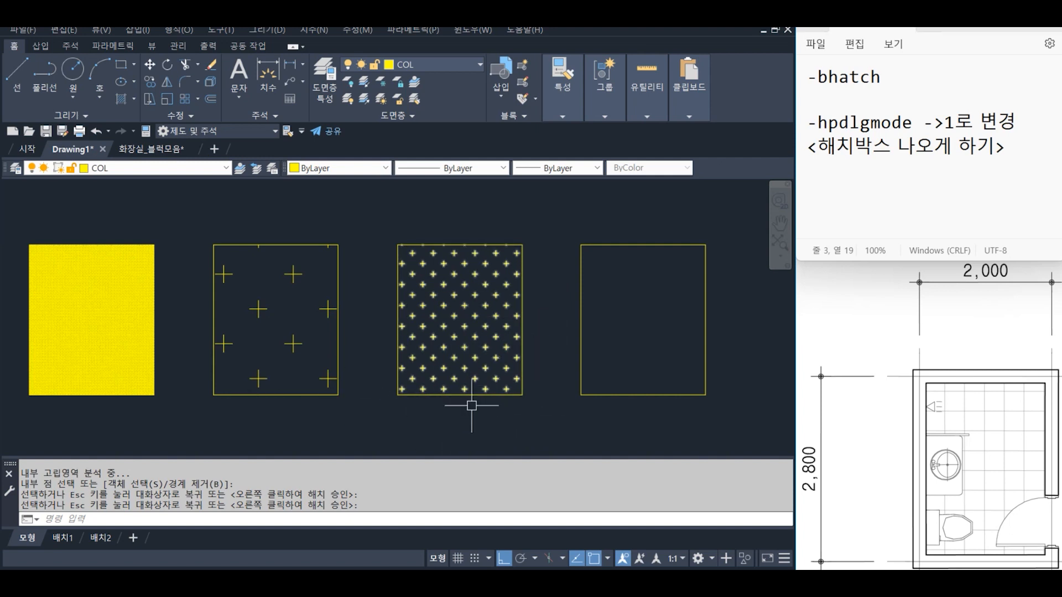
Step: Select the hatches in the third and first rectangles in turn to check whether each is a single object
key("Escape")
left_click(464, 310)
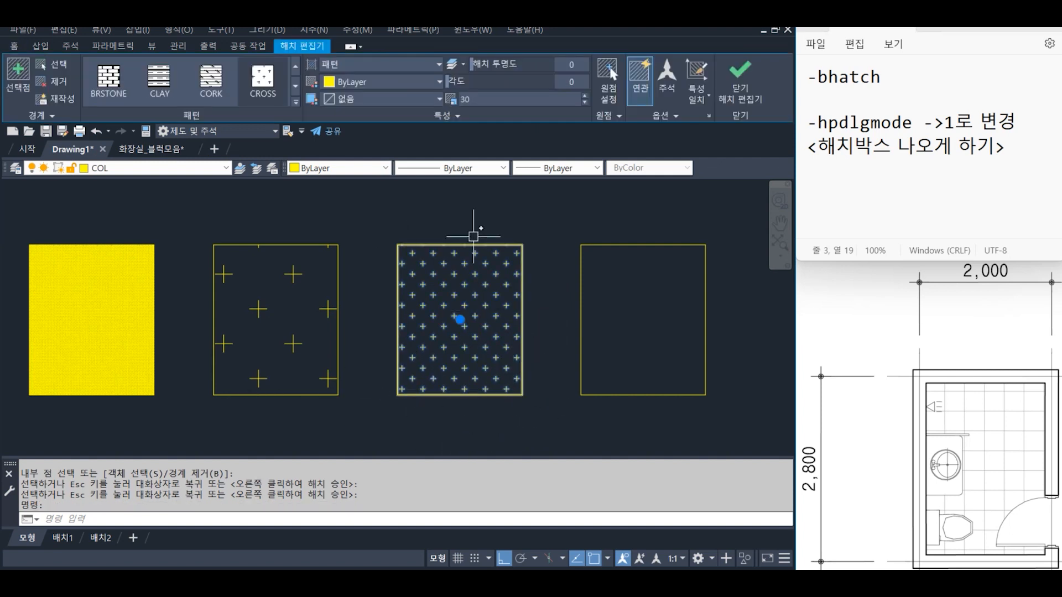
key("Escape")
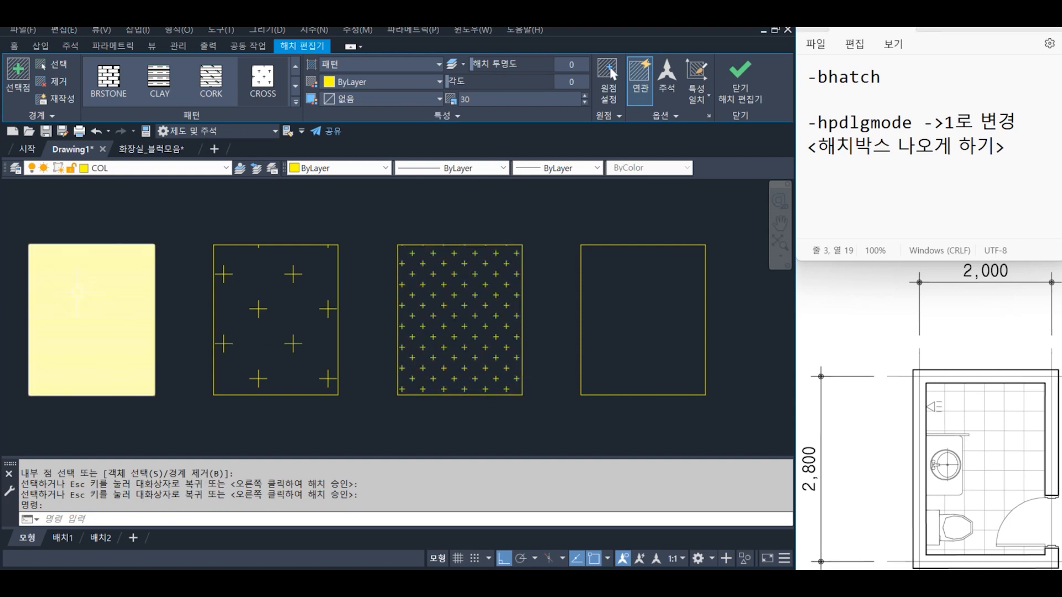
left_click(94, 288)
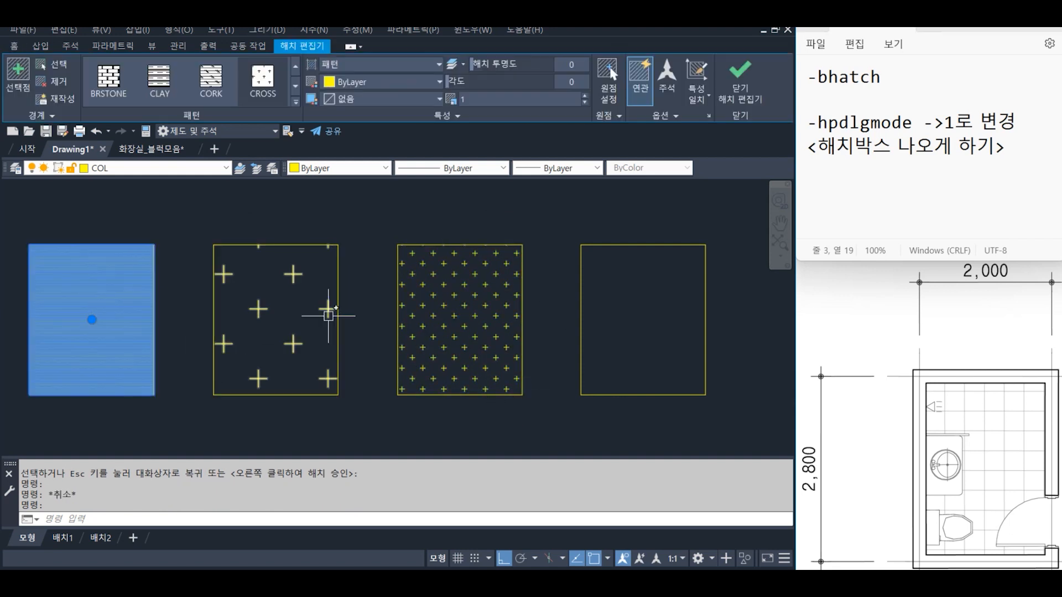
key("Escape")
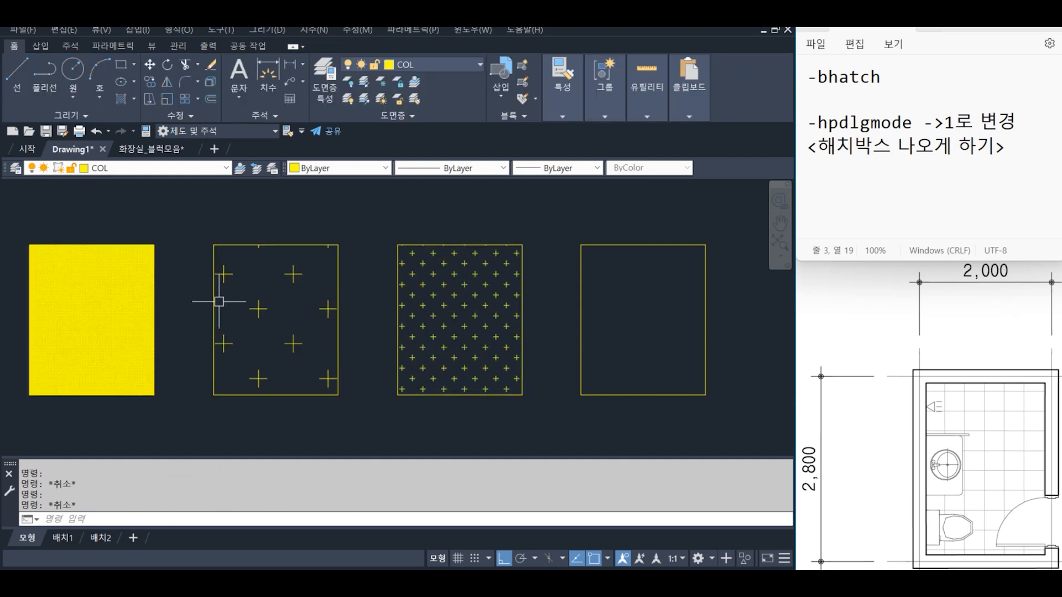
Step: Add the line "하나의 오프젝트" under "-bhatch" in the Notepad notes, with an empty line after it
left_click(837, 97)
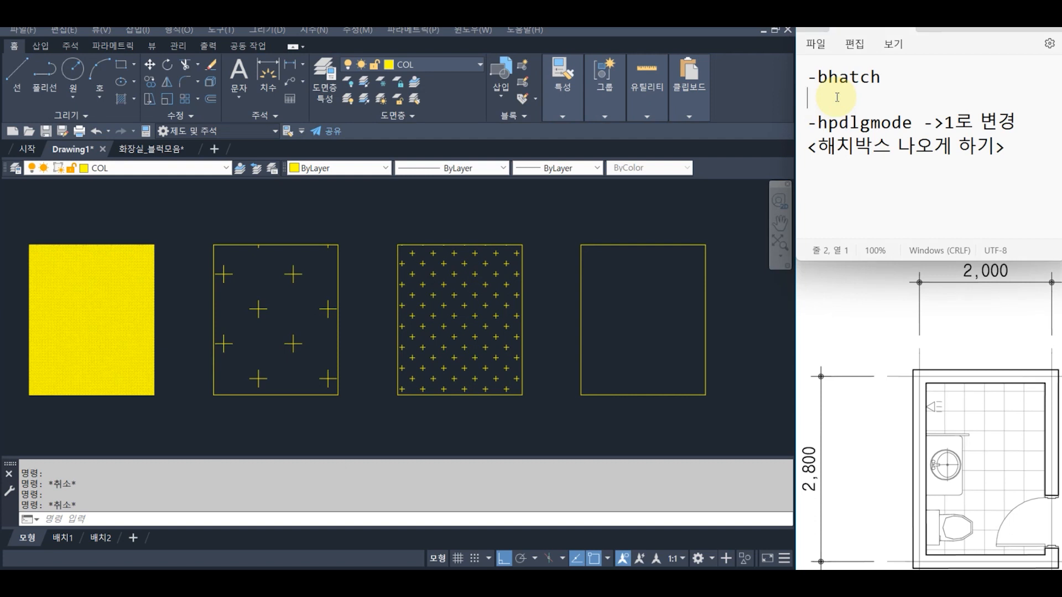
type("하나의 선(ㅔㅐㅣ")
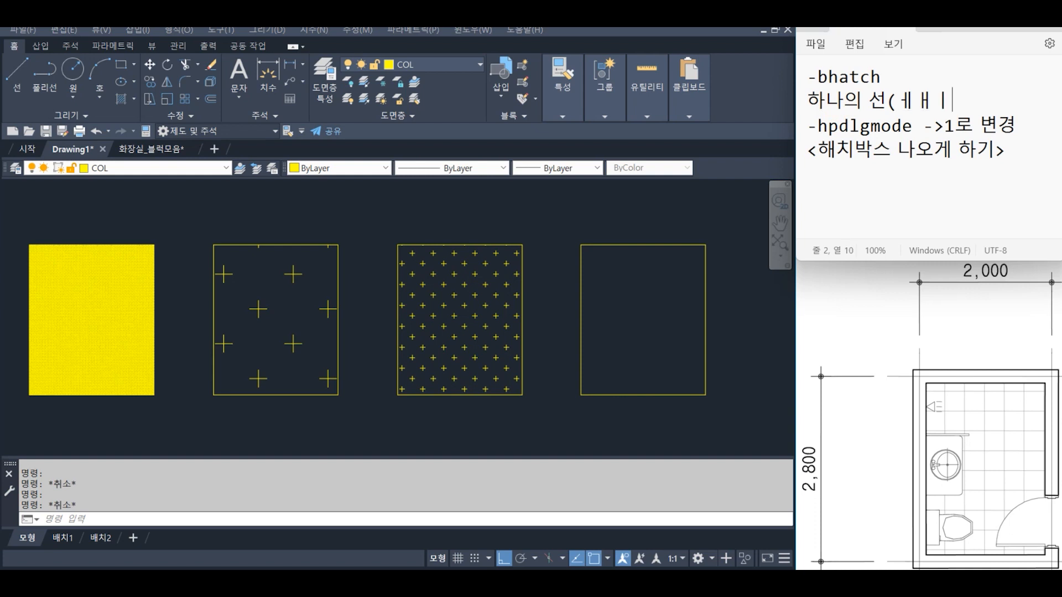
key("BackSpace")
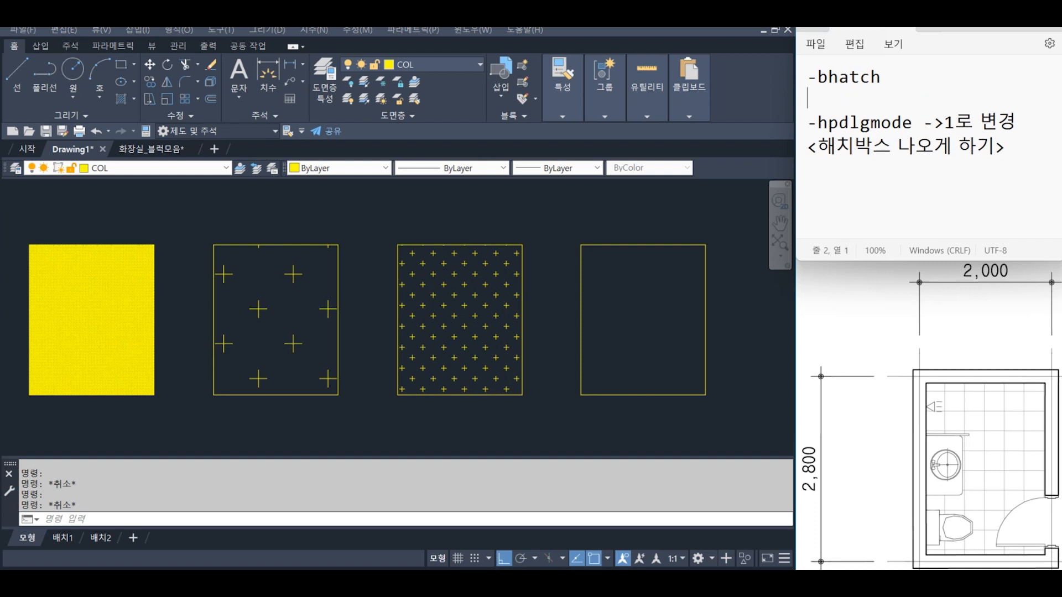
type("하나의오프젝트")
key("Return")
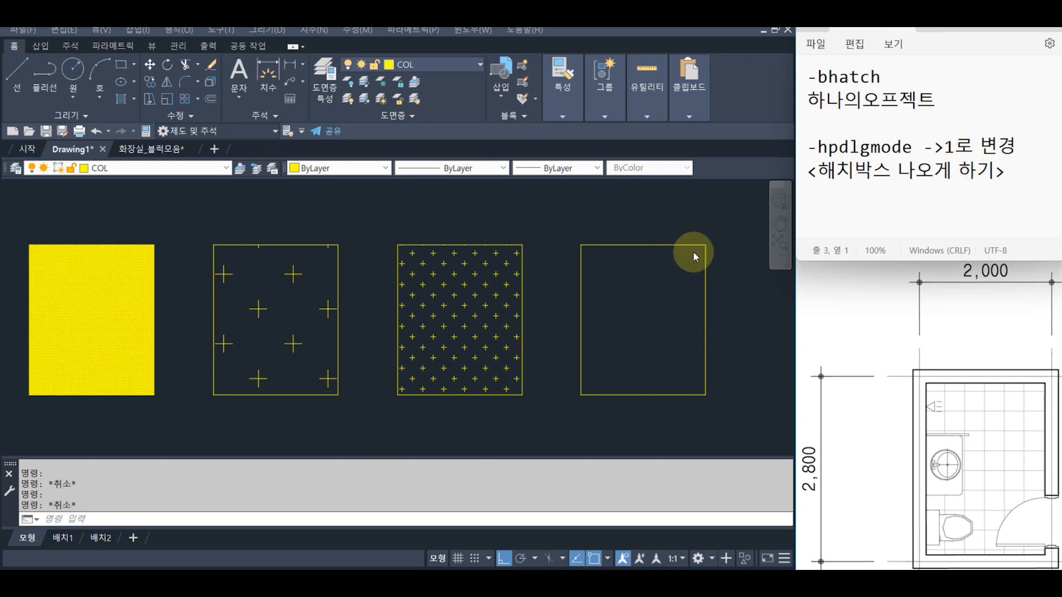
left_click(863, 100)
left_click(829, 139)
left_click(881, 121)
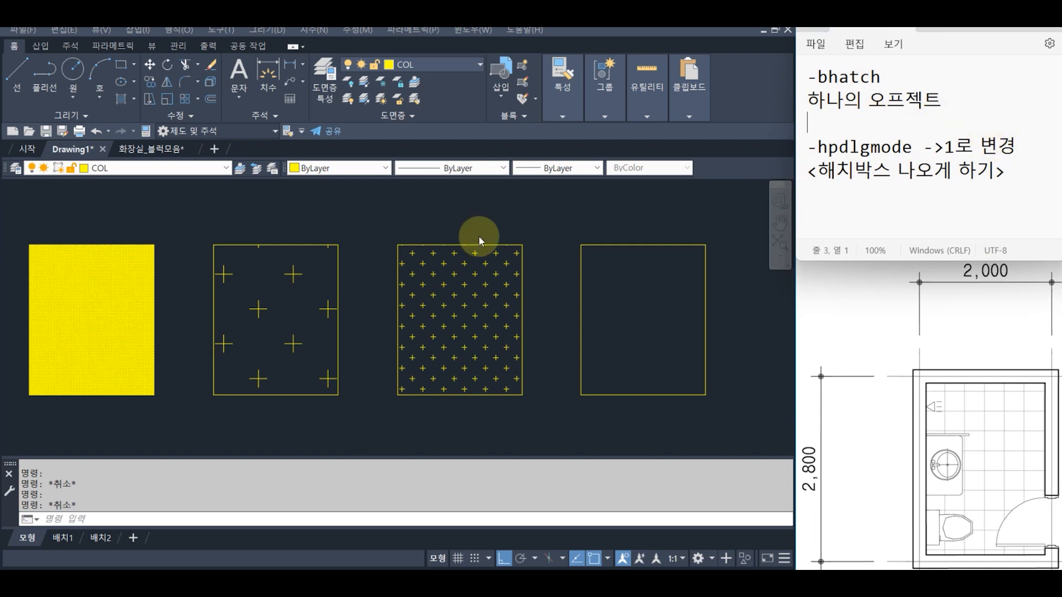
Step: Return to AutoCAD and explode the CROSS hatch in the second rectangle with EXPLODE
left_click(370, 202)
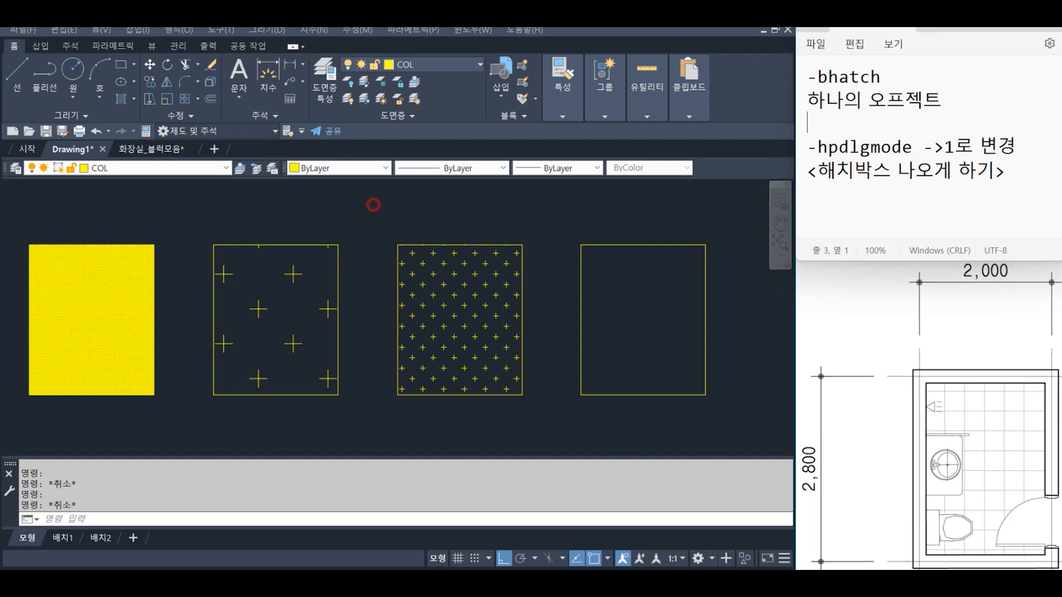
left_click(268, 332)
type("explode")
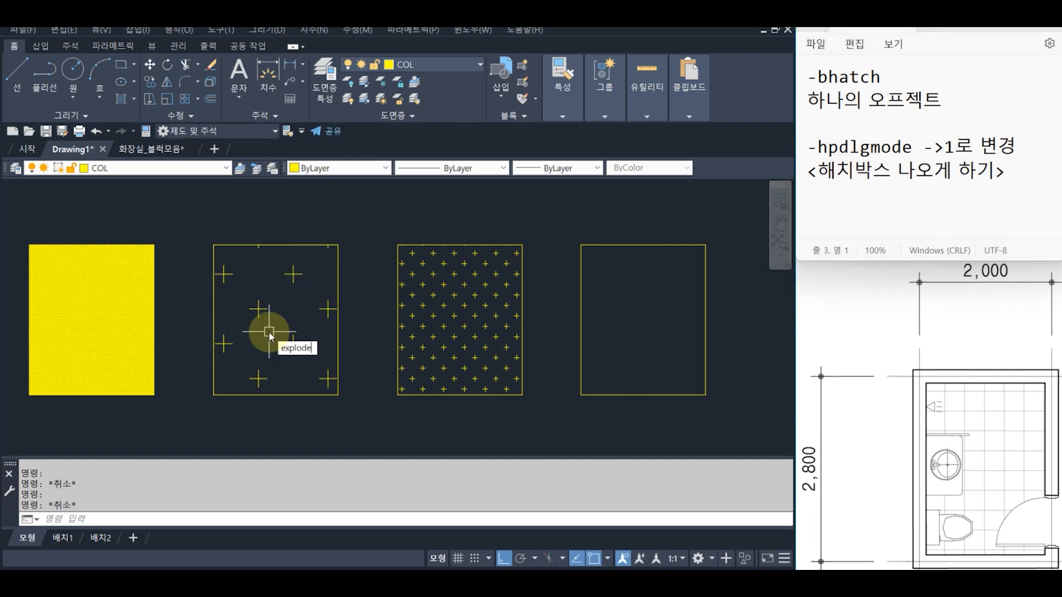
key("Return")
left_click(259, 310)
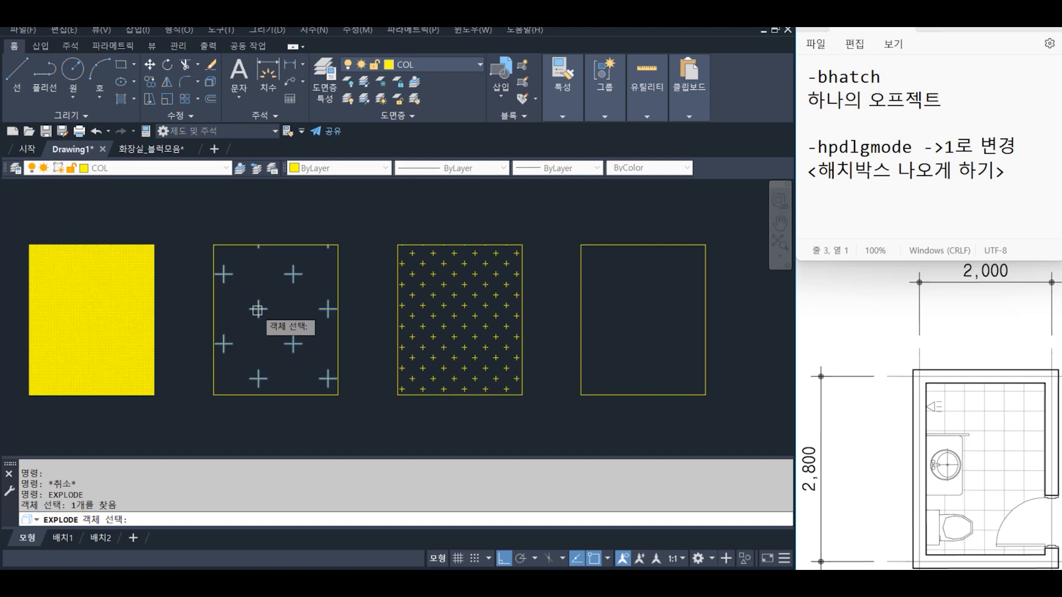
key("Return")
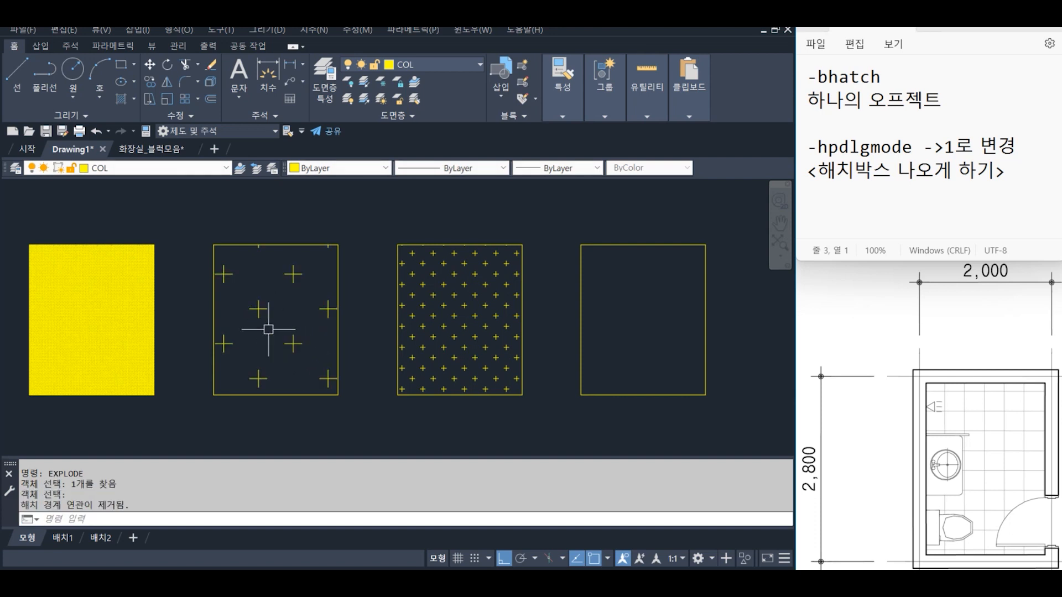
Step: Select individual lines of the exploded hatch in the second rectangle and compare them with the third rectangle's intact hatch
scroll(264, 328, "up", 3)
scroll(261, 320, "down", 3)
left_click(261, 299)
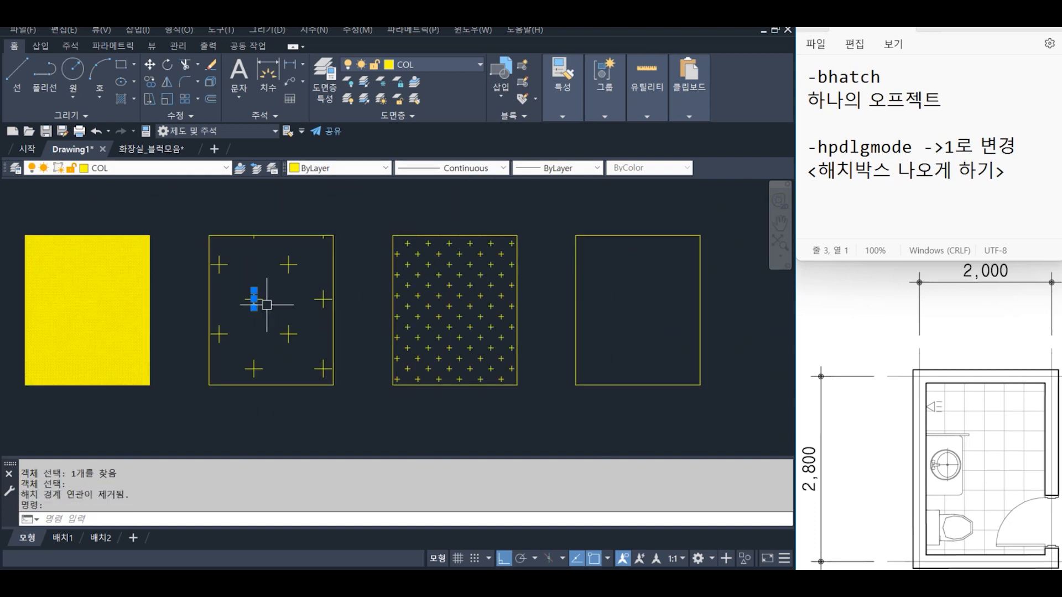
left_click(265, 298)
left_click(297, 264)
left_click(290, 256)
key("Escape")
key("Escape")
left_click(441, 308)
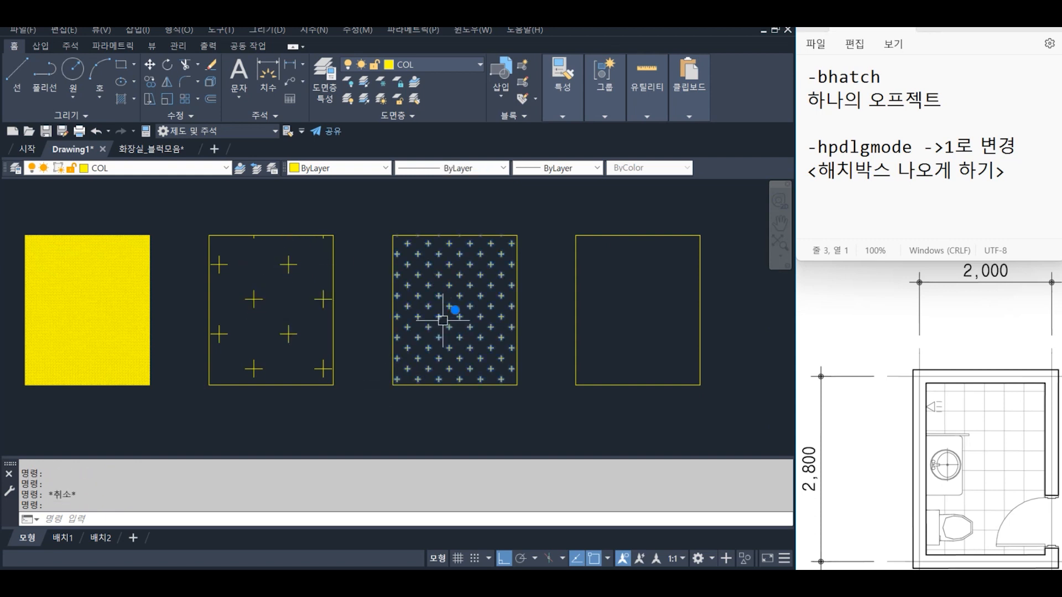
Step: Add the line "explode된다" under "하나의 오프젝트" in the Notepad notes and go back to the AutoCAD drawing
left_click(883, 128)
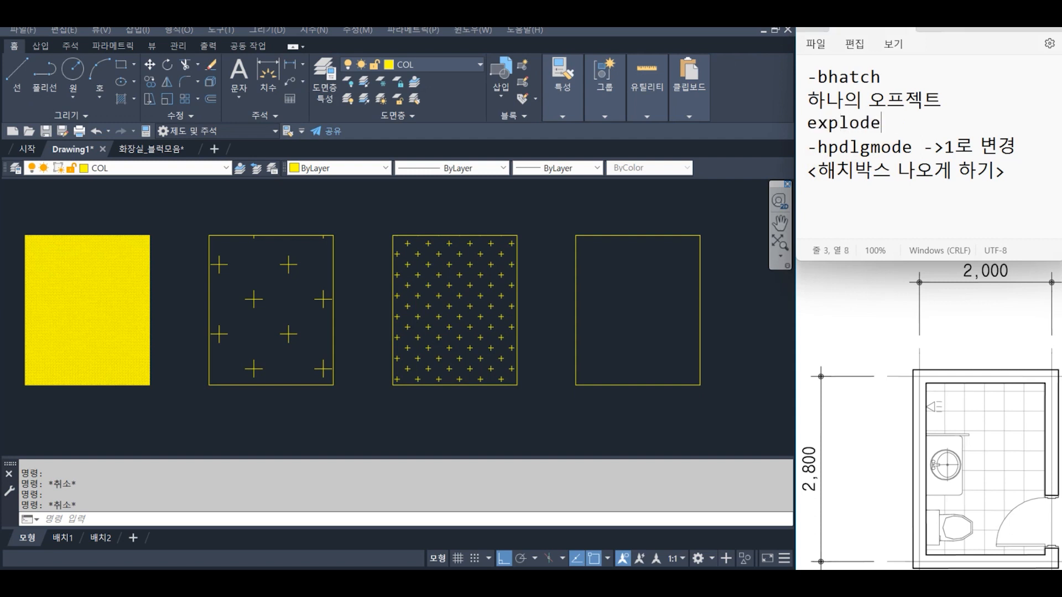
type("explode된다")
key("Return")
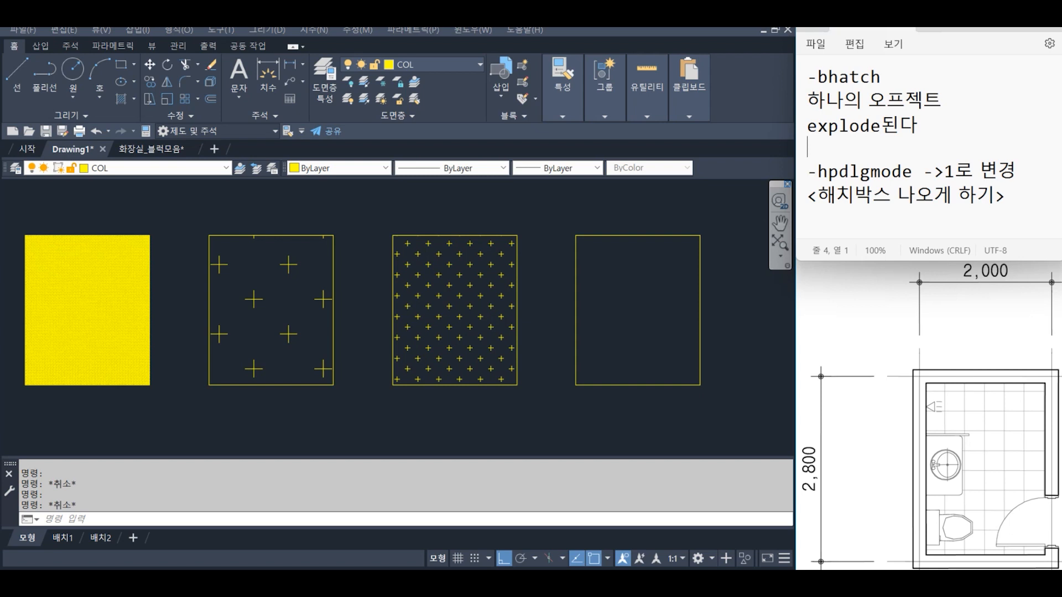
left_click(268, 299)
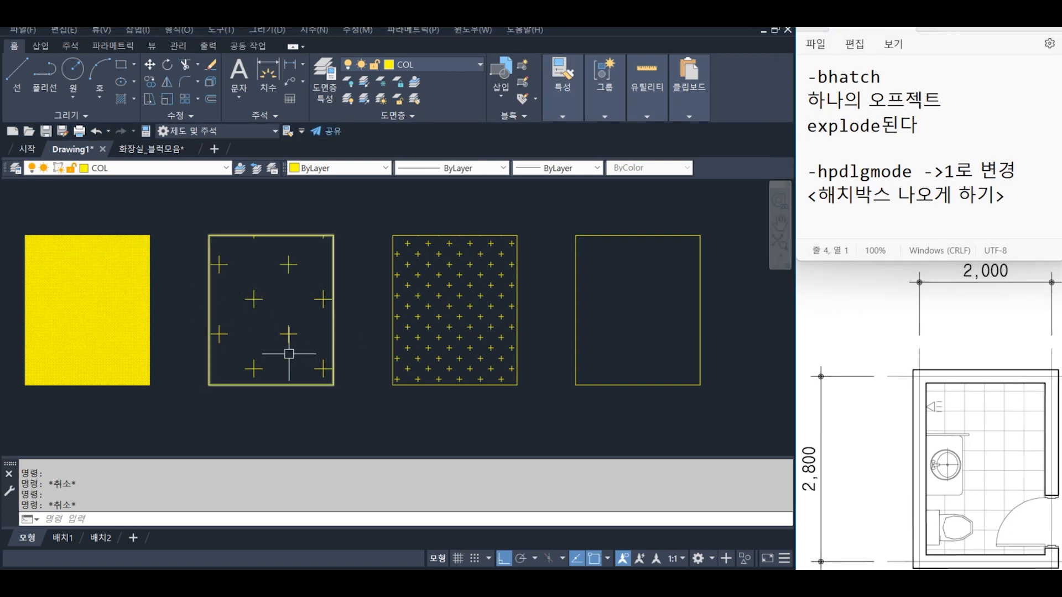
Step: Undo the explosion of the second rectangle's CROSS hatch with UNDO and select the hatch to check it as one object
left_click(269, 329)
type("undo")
key("Return")
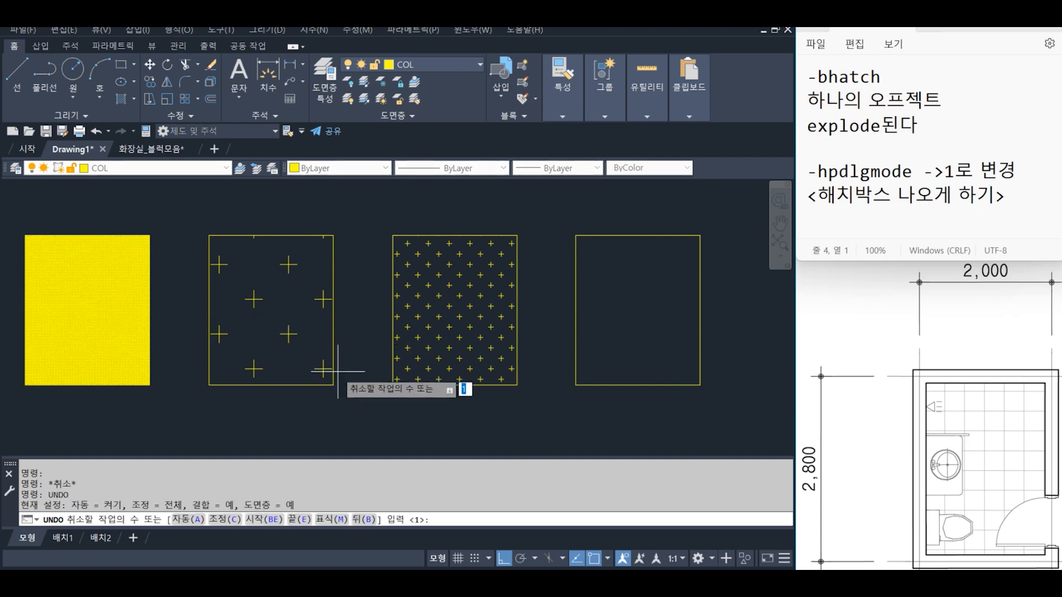
key("Return")
key("Return")
key("Return")
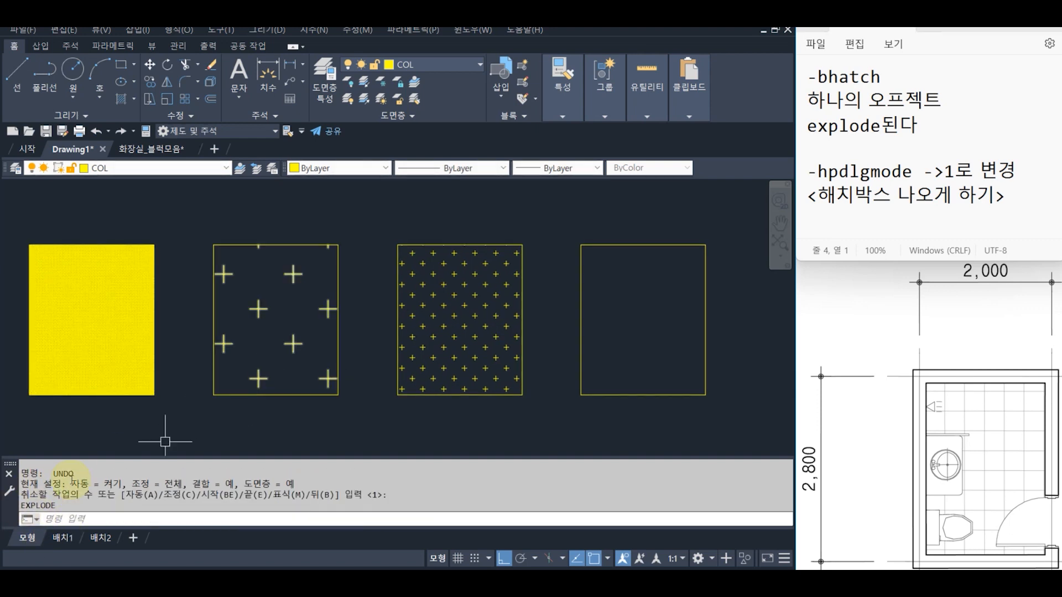
left_click(255, 305)
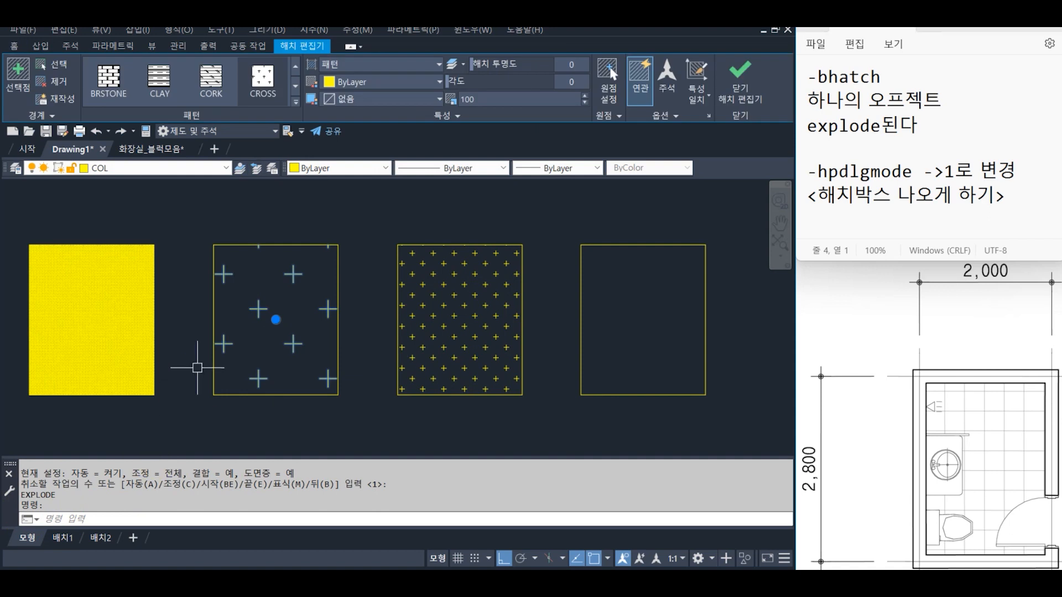
key("Escape")
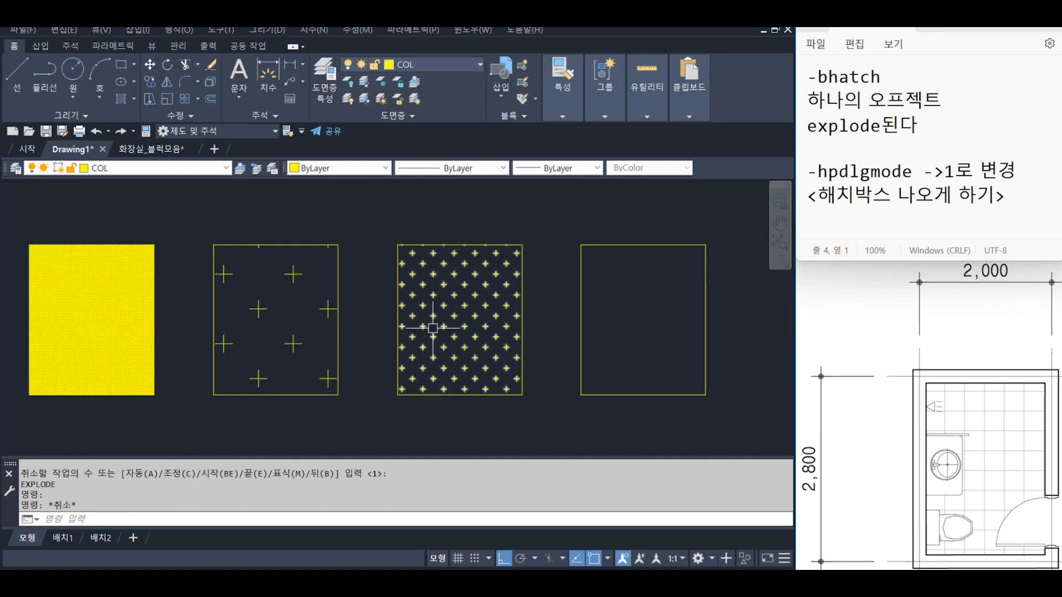
Step: Draw a horizontal line across the middle of all four practice rectangles, extending past them on both sides
scroll(398, 323, "down", 2)
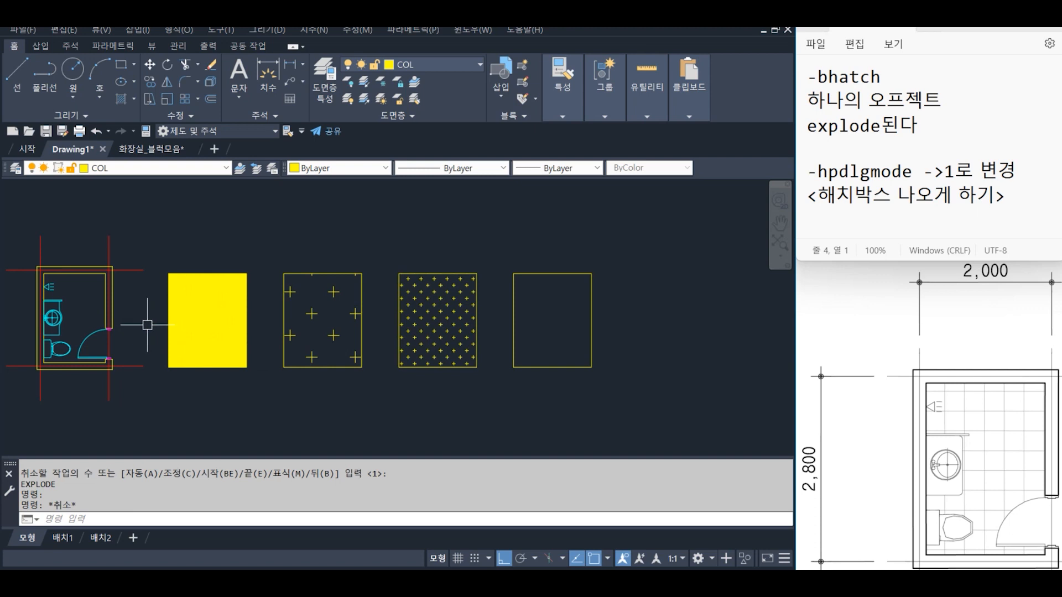
type("L")
key("Return")
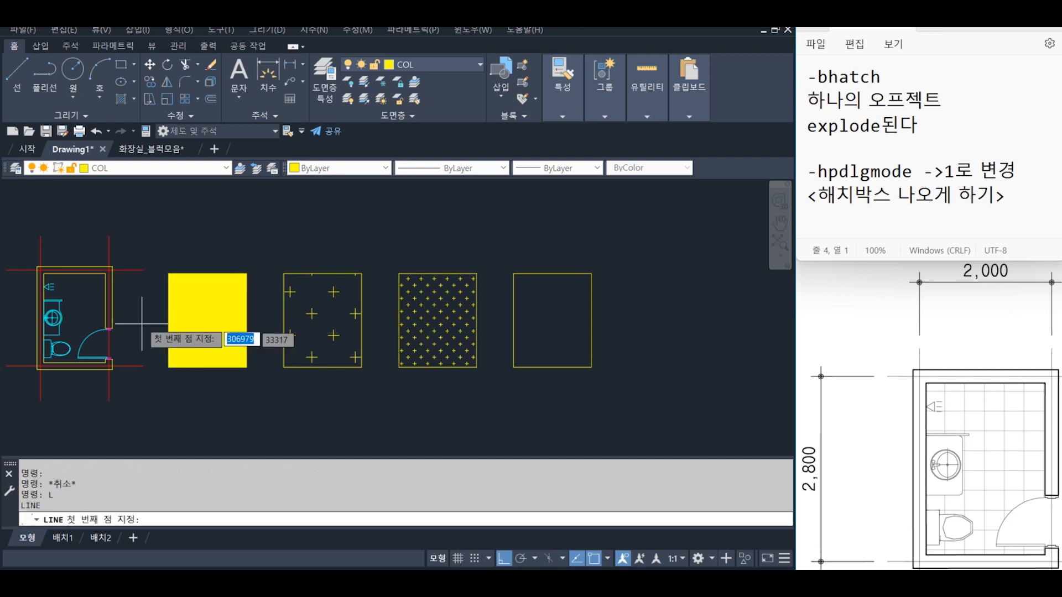
left_click(139, 320)
left_click(675, 312)
key("Return")
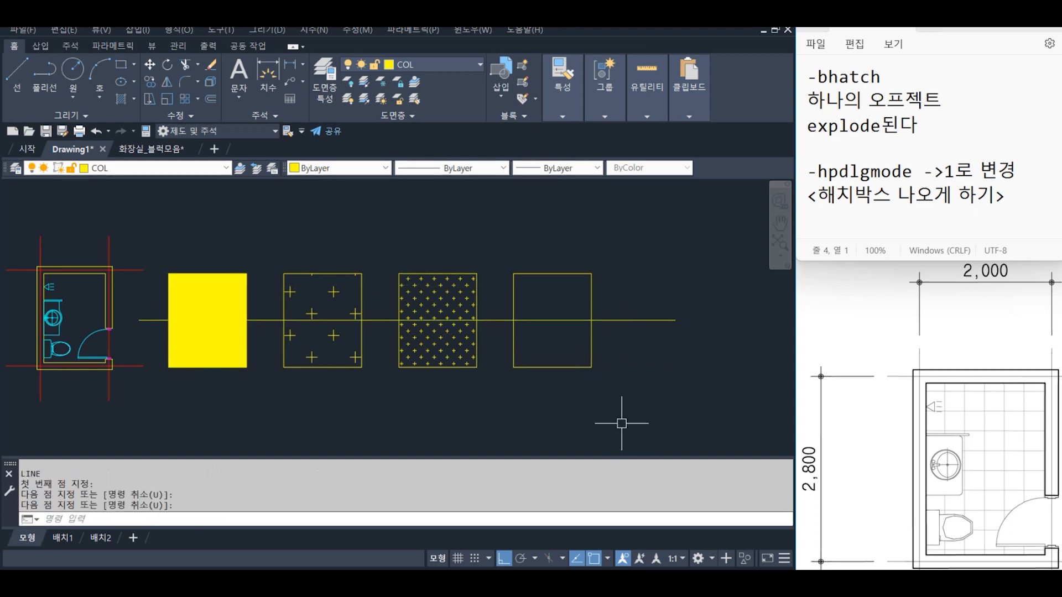
Step: Trim the hatches at the horizontal line, removing the upper half in the first and third rectangles and the lower half in the second
type("tr")
key("Return")
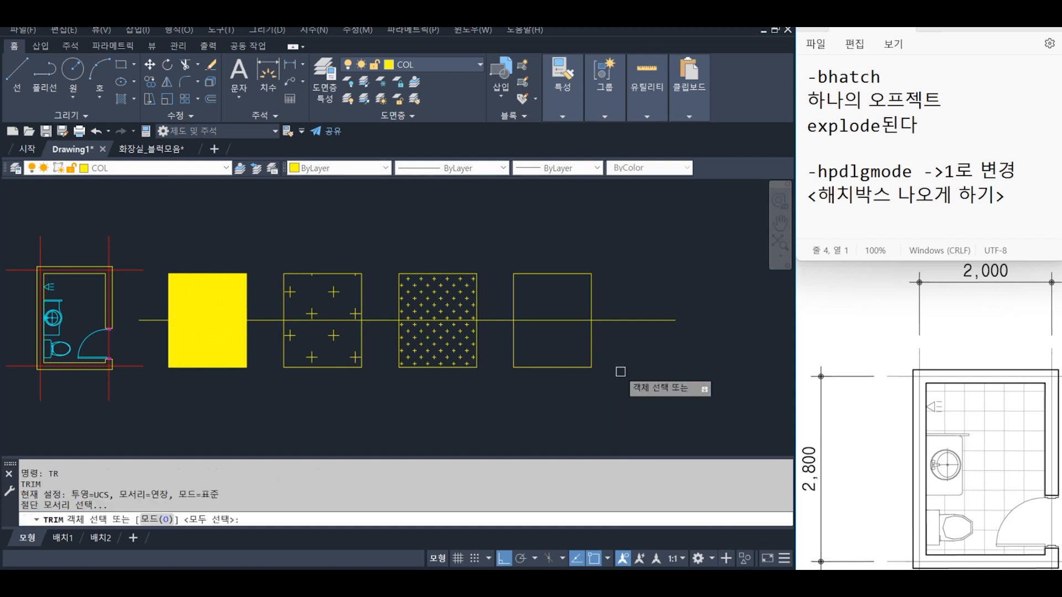
left_click(631, 322)
key("Return")
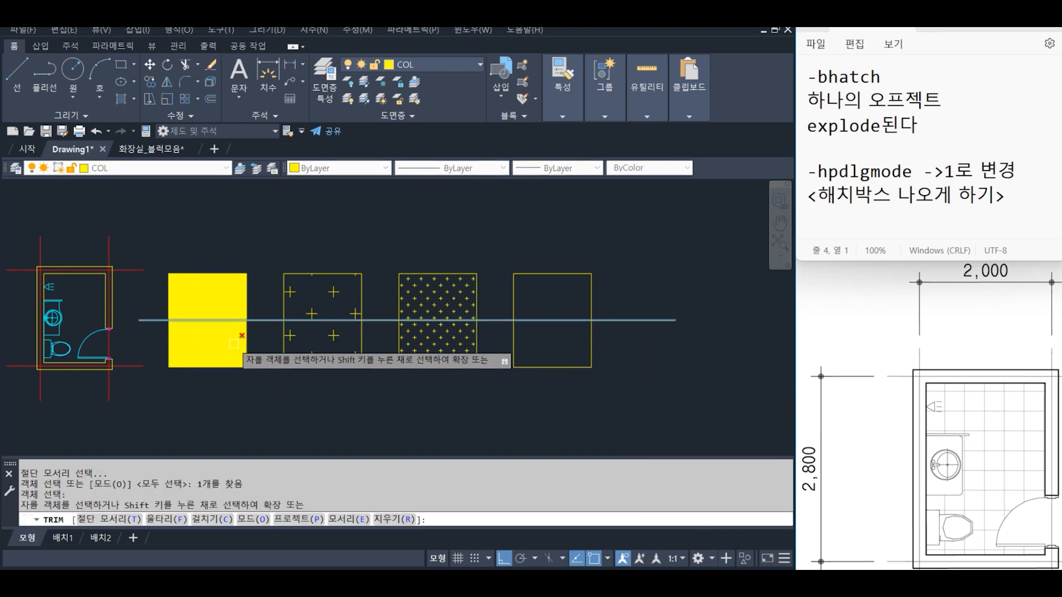
left_click(230, 289)
left_click(323, 343)
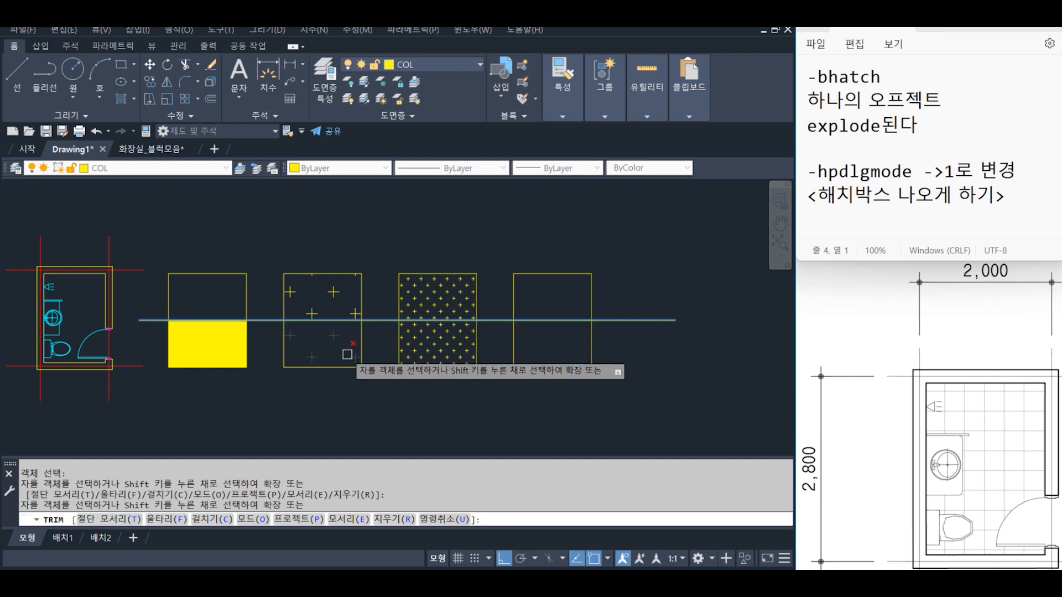
left_click(427, 294)
key("Return")
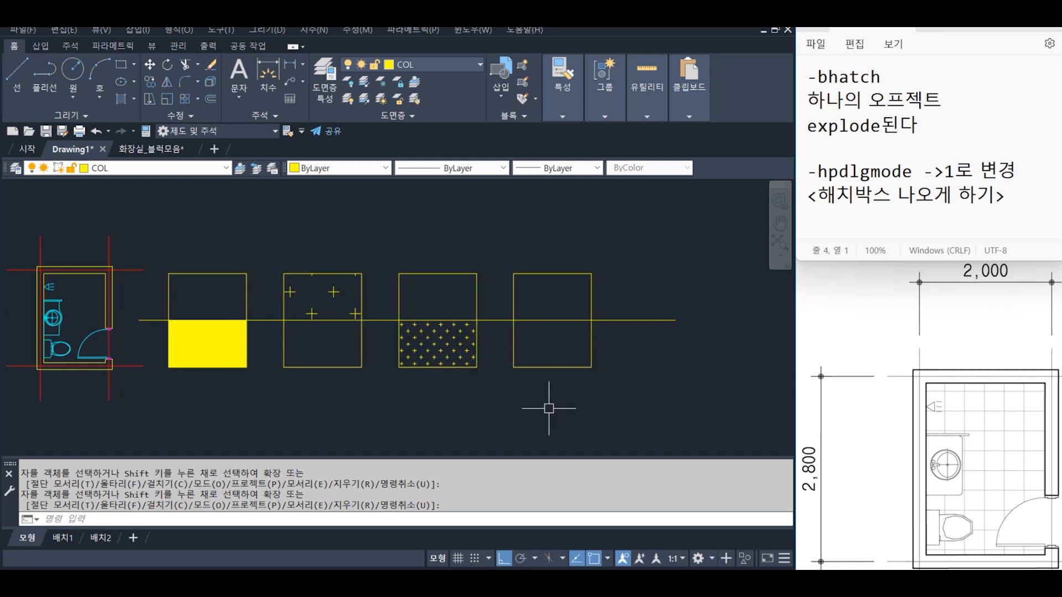
Step: Add the line "trim" under "explode된다" in the Notepad notes and go back to the AutoCAD drawing
left_click(913, 145)
type("trim")
key("Return")
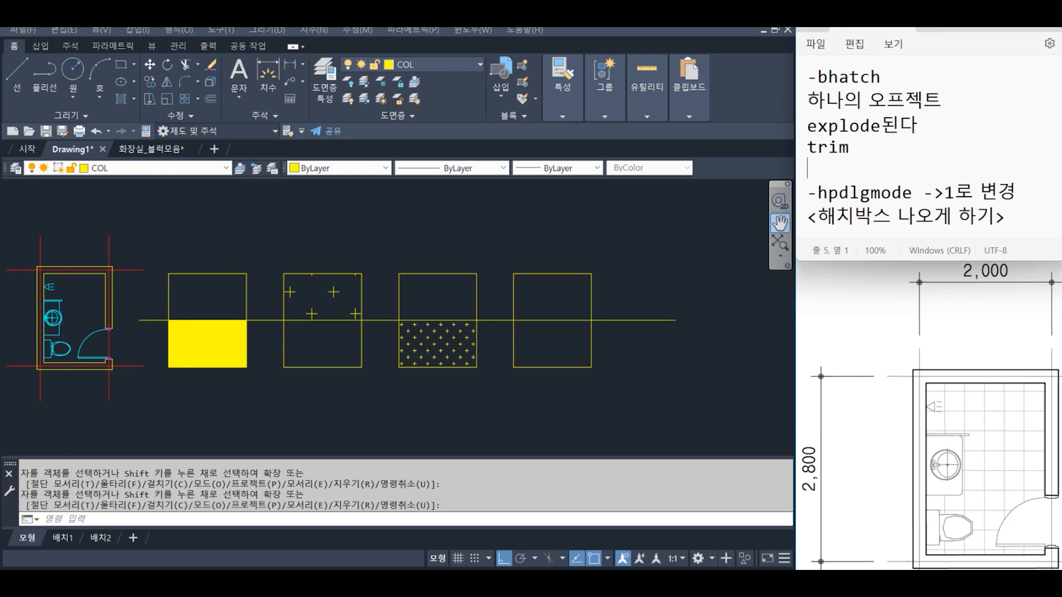
left_click(310, 220)
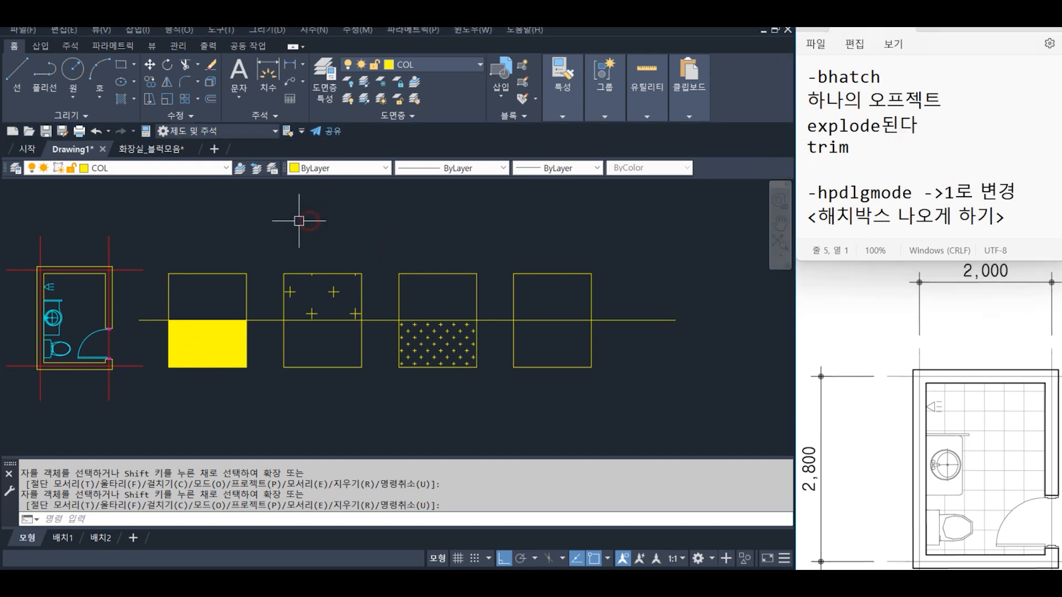
Step: Erase the horizontal cutting line and try to extend the first rectangle's solid hatch to the rectangle outline with EXTEND
left_click(263, 320)
key("Delete")
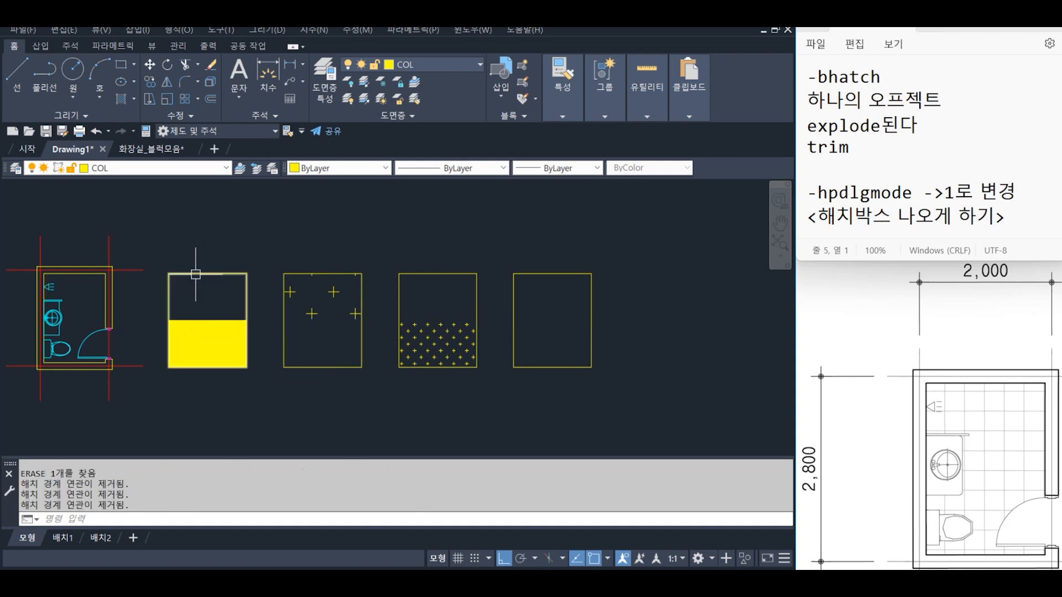
type("exten")
key("Return")
left_click(206, 276)
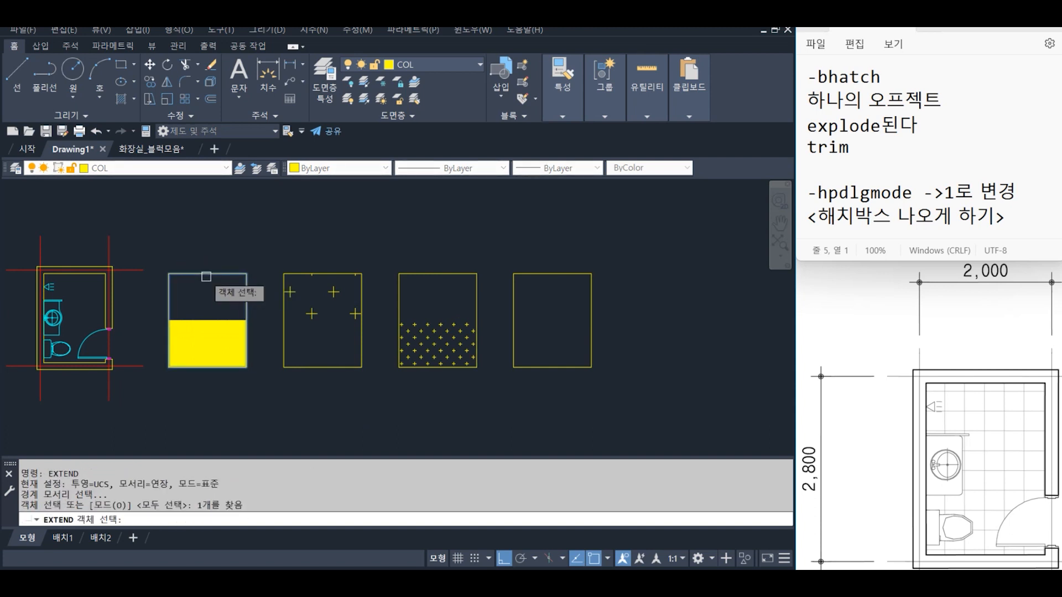
key("Return")
left_click(209, 320)
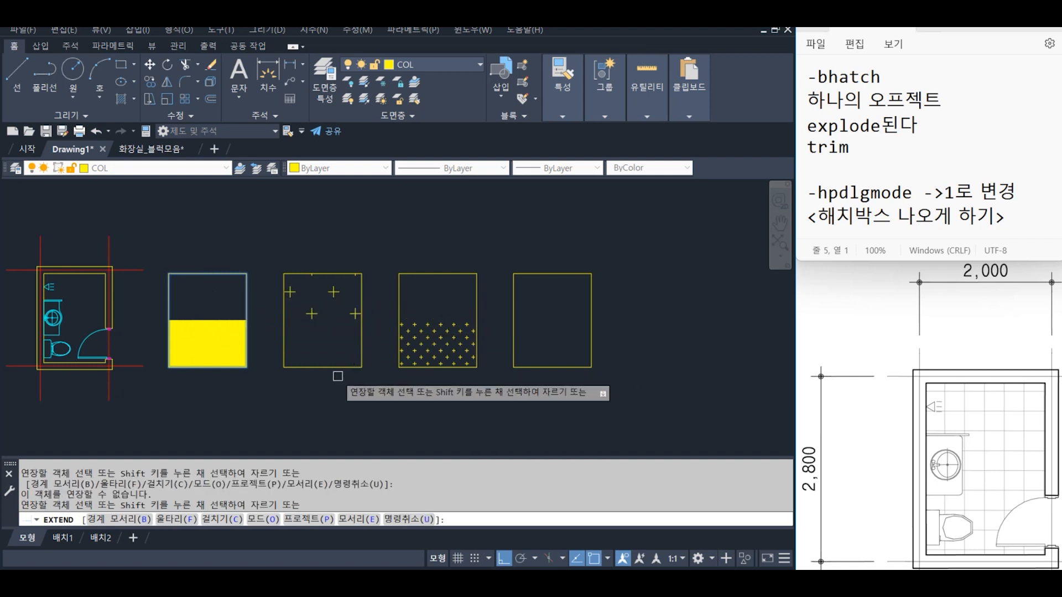
key("Escape")
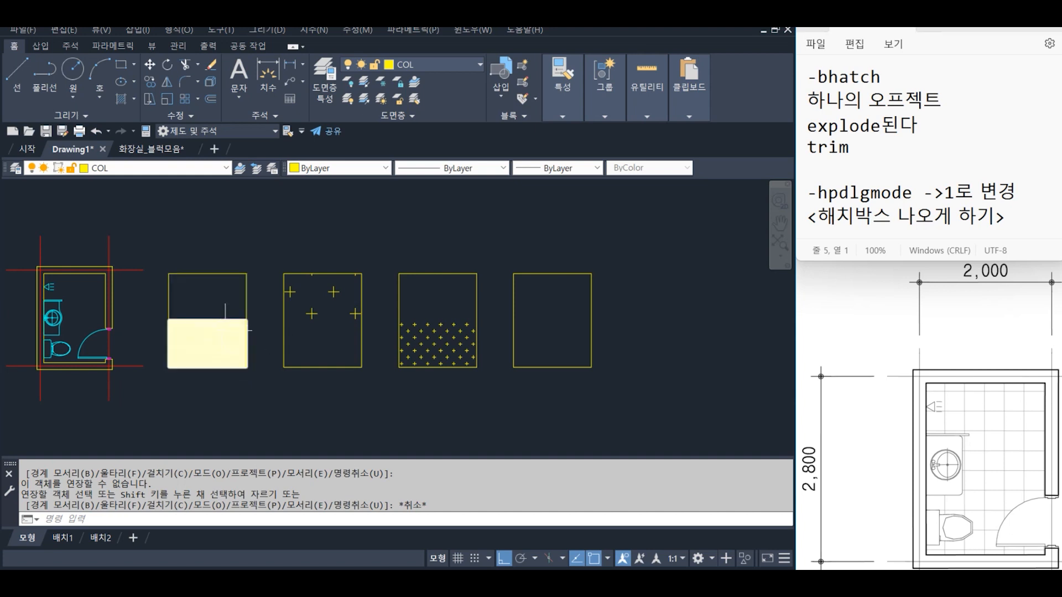
Step: Stretch the solid hatch's upper edge by its grip to the first rectangle's top edge, so it fills the rectangle
left_click(224, 362)
scroll(224, 371, "up", 4)
key("Escape")
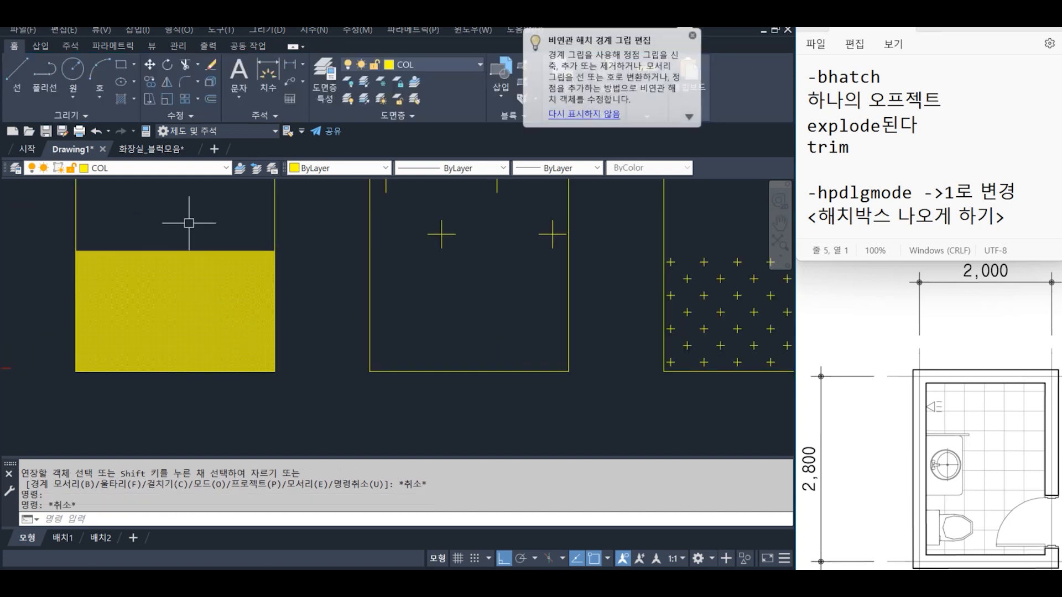
scroll(190, 218, "down", 4)
left_click(210, 337)
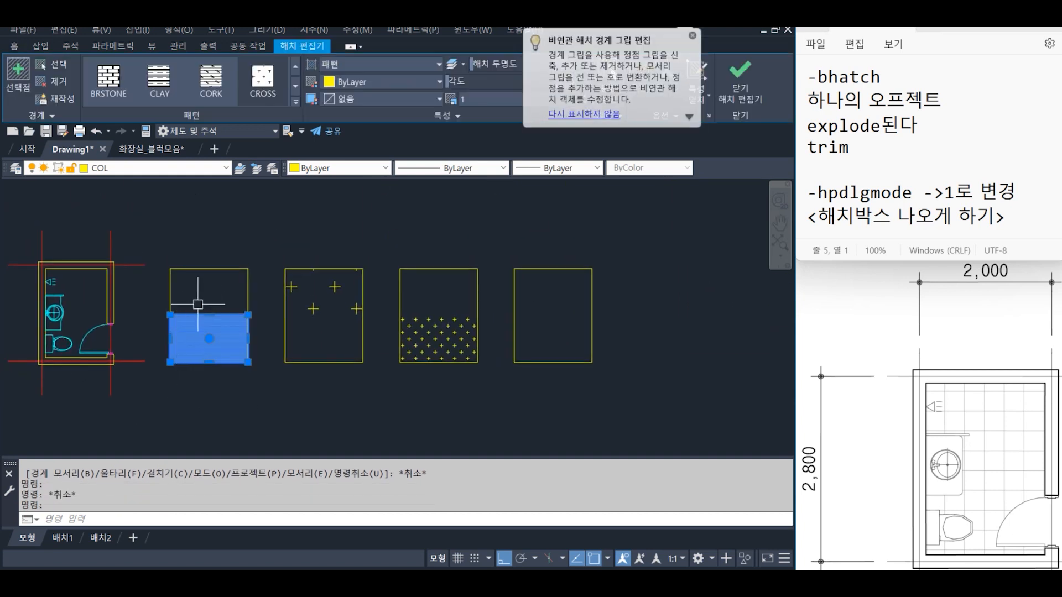
left_click(210, 315)
key("Escape")
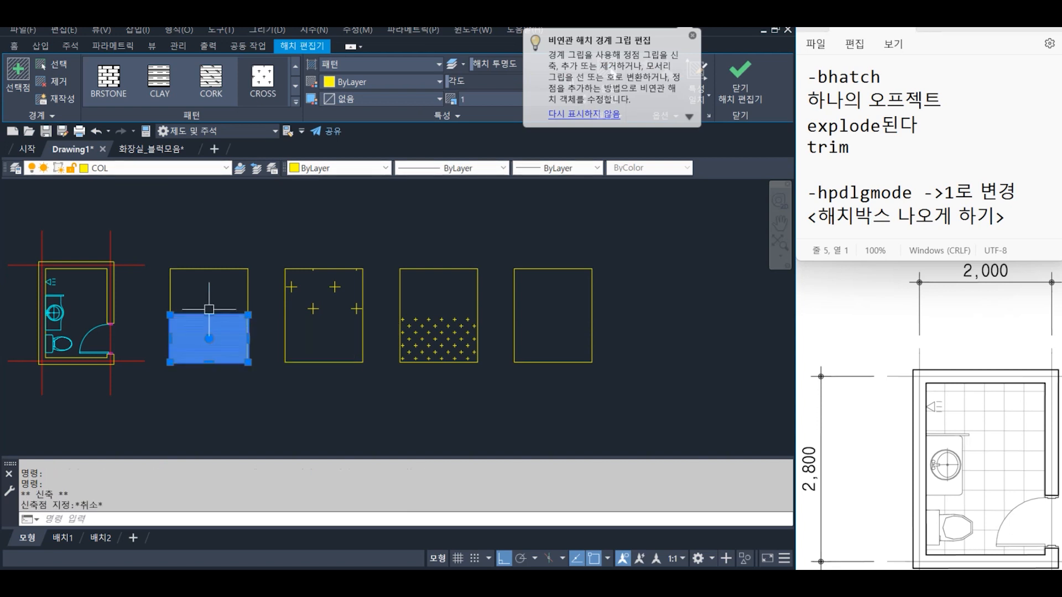
mouse_move(170, 315)
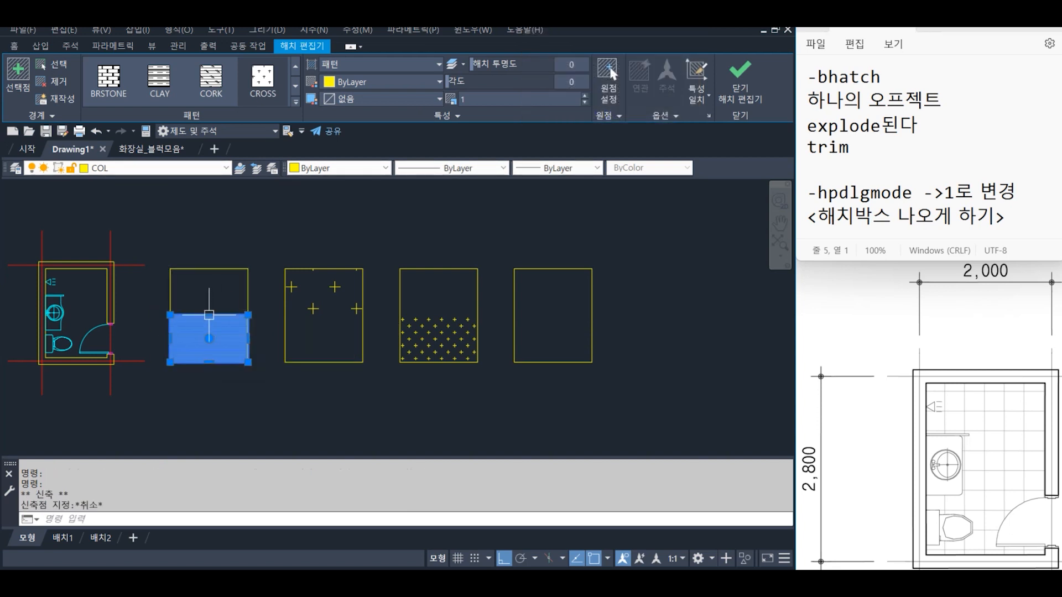
left_click(210, 314)
left_click(209, 268)
key("Escape")
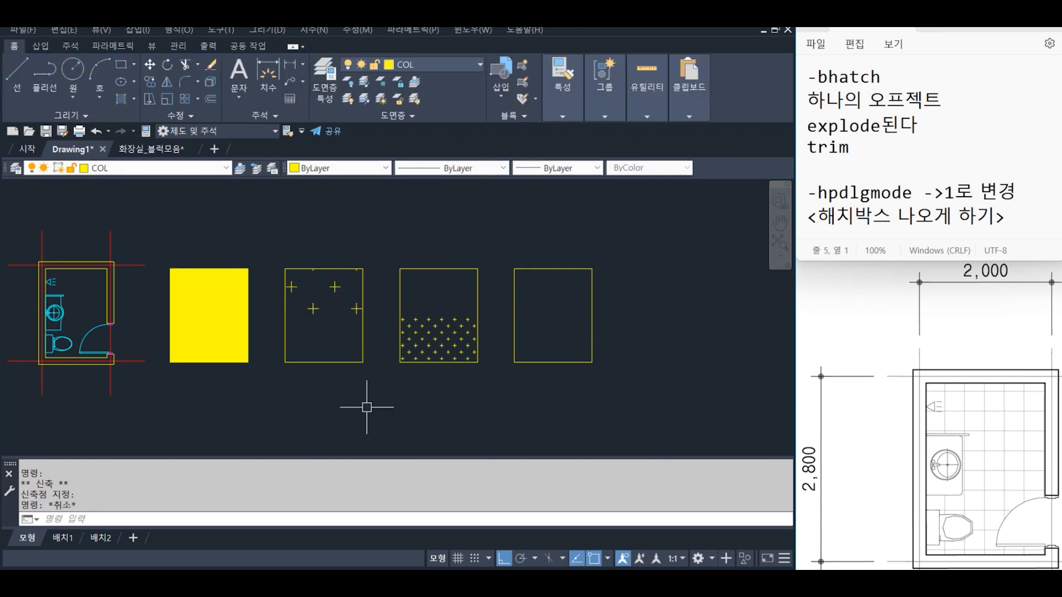
Step: Erase the solid hatch from the first rectangle
left_click(214, 320)
type("e")
key("Return")
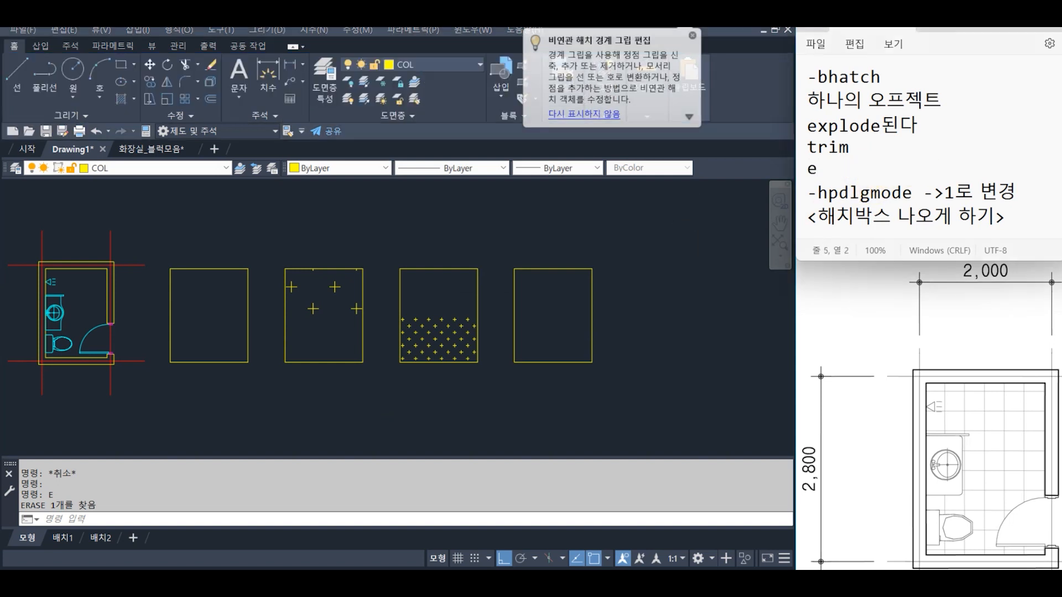
Step: Add the line "경계확대 된다" below "trim" in the Notepad notes and complete the line above as "trim된다"
key("BackSpace")
type("ㄱ")
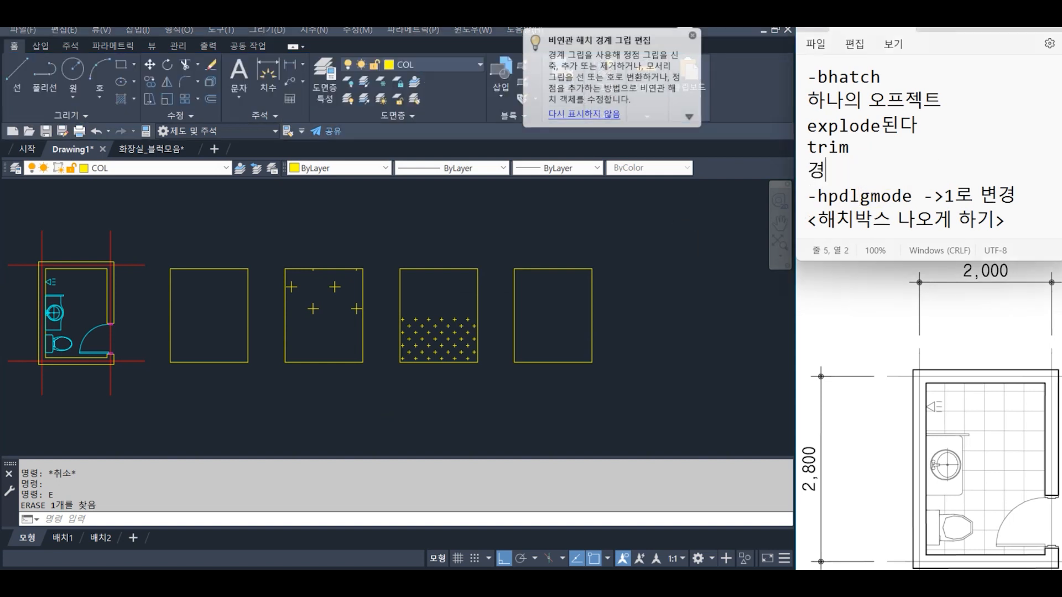
type("계확대")
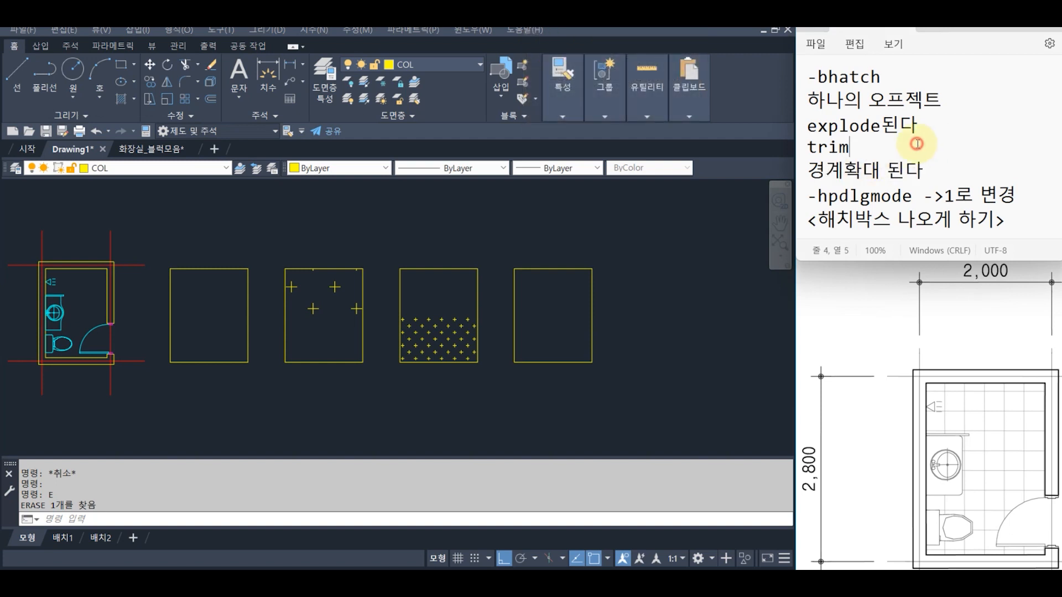
type("된다")
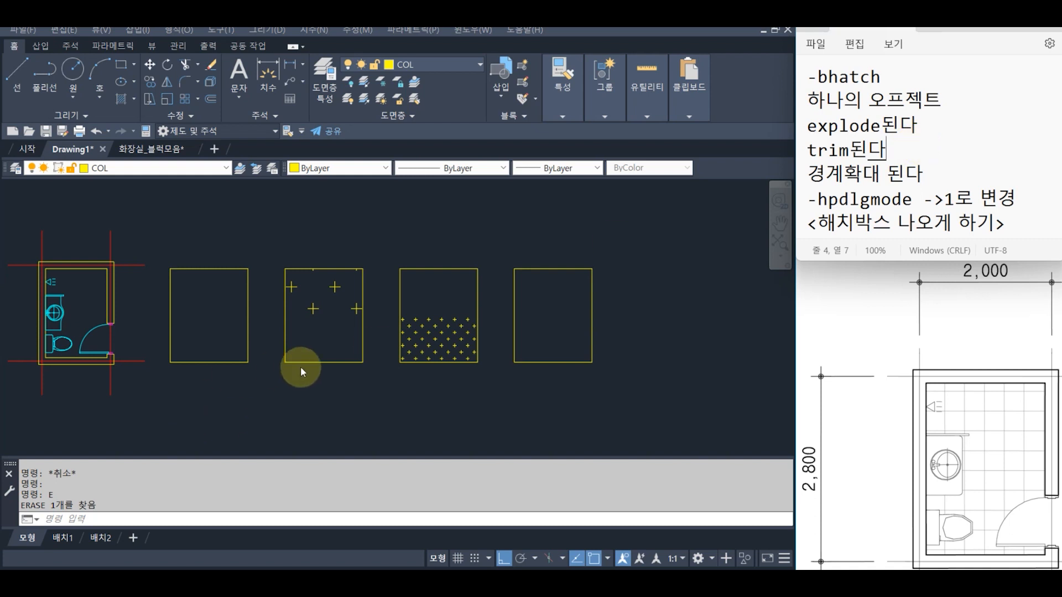
Step: Stretch the trimmed CROSS hatches in the second and third rectangles by their edge grips until each fills its whole rectangle
left_click(302, 362)
left_click(323, 362)
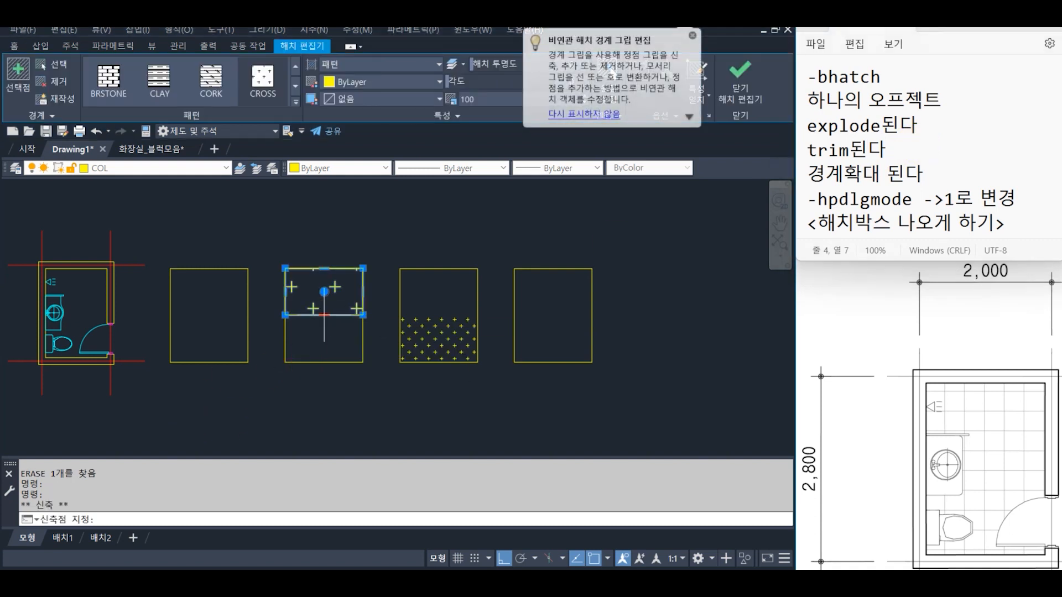
left_click(324, 362)
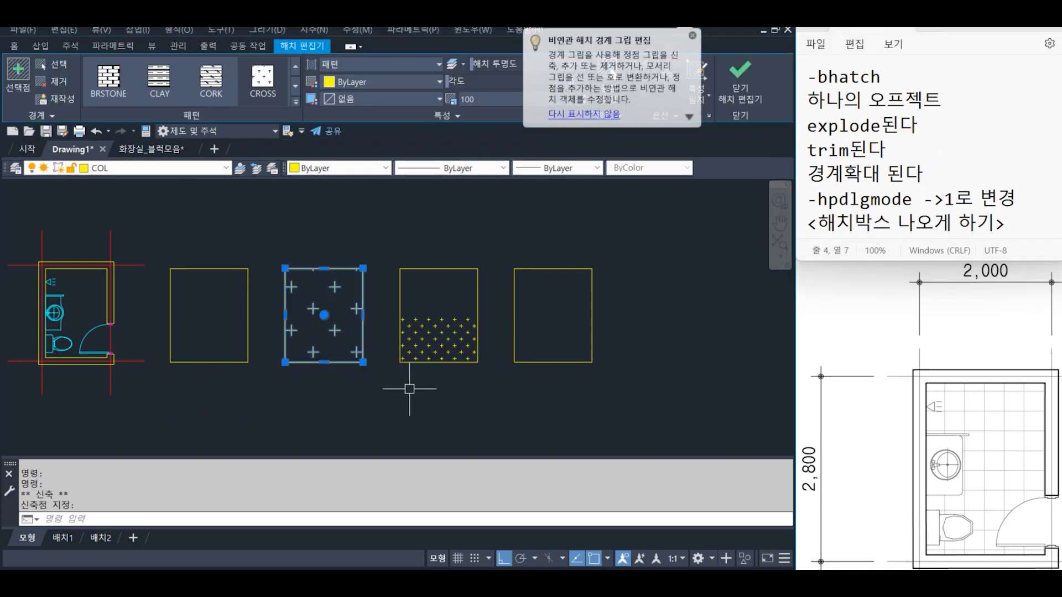
key("Escape")
left_click(443, 332)
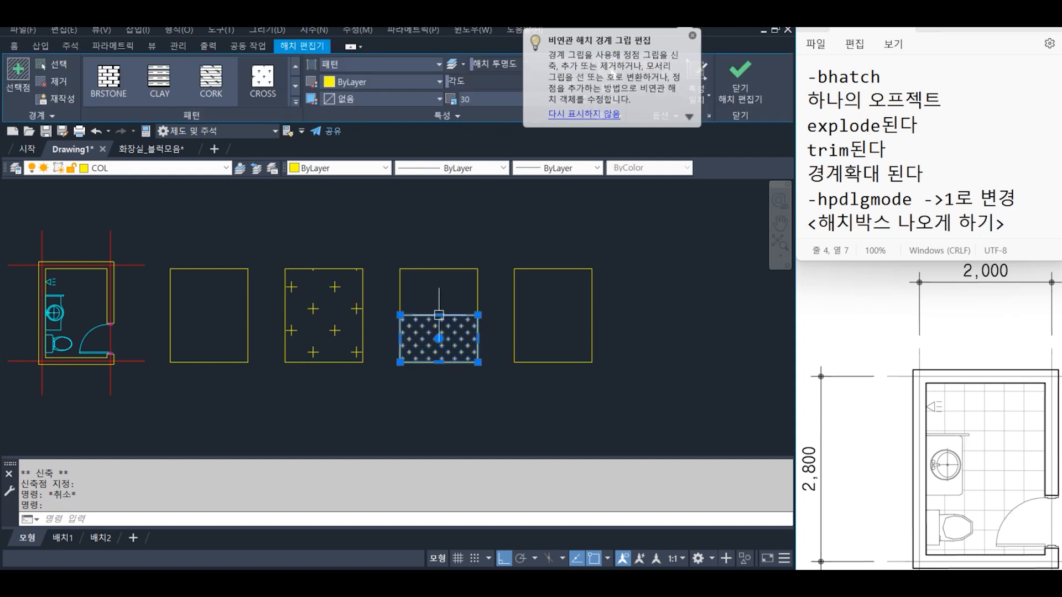
left_click(553, 269)
key("Escape")
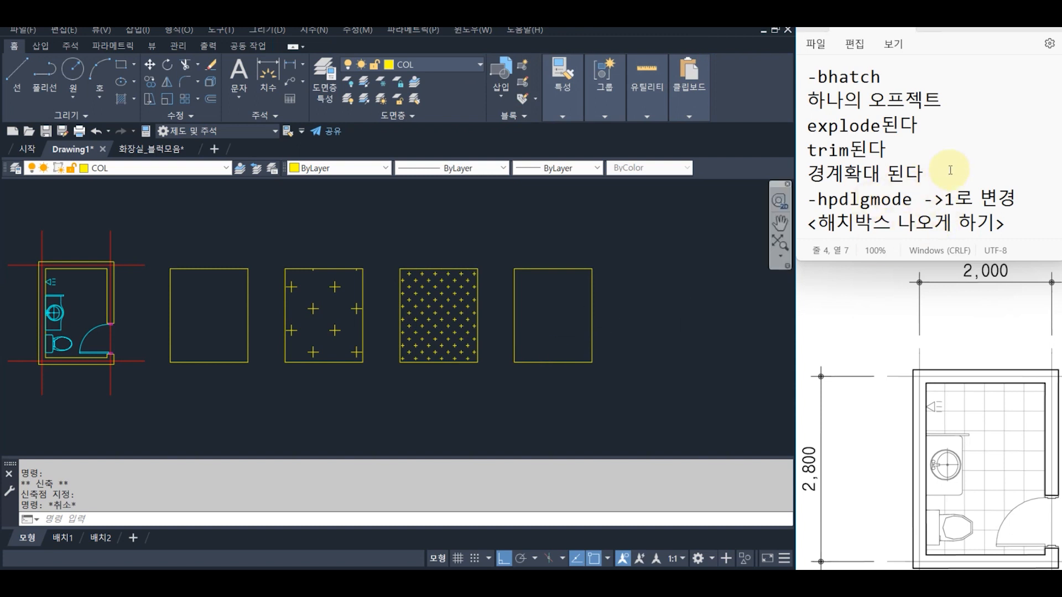
Step: Insert an empty line after "경계확대 된다" in the Notepad notes
left_click(930, 170)
key("Return")
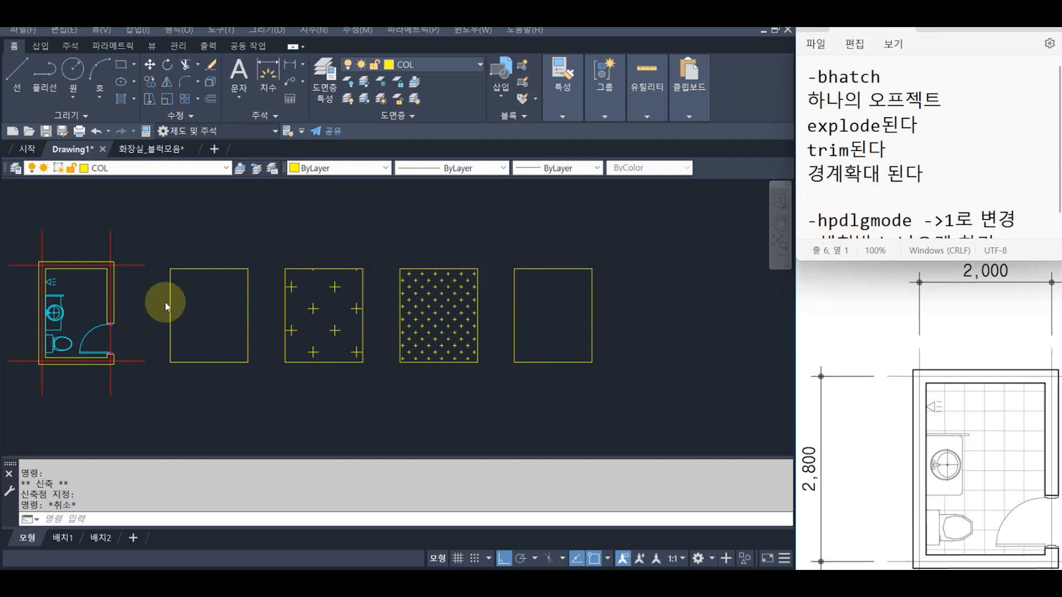
Step: Start BHATCH and pick the bathroom's floor area as the hatch boundary
scroll(155, 301, "up", 2)
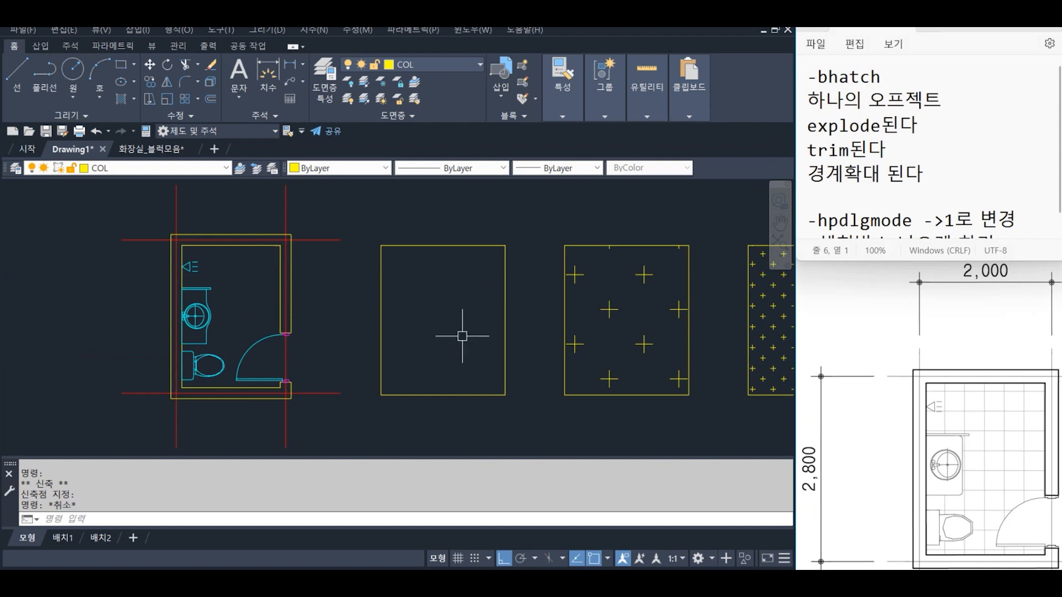
middle_click_drag(266, 308, 337, 318)
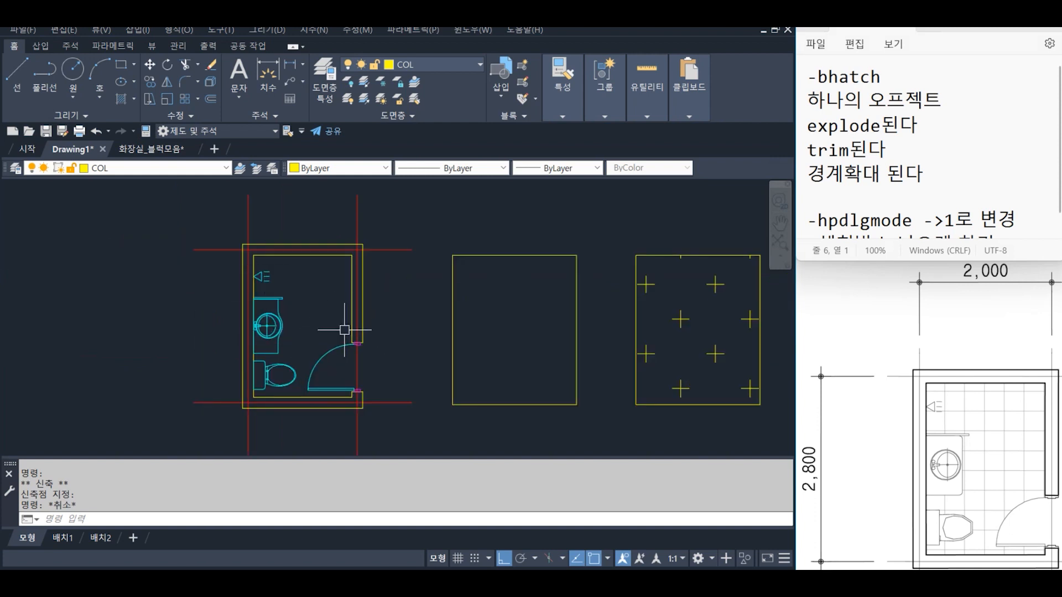
type("BHAt")
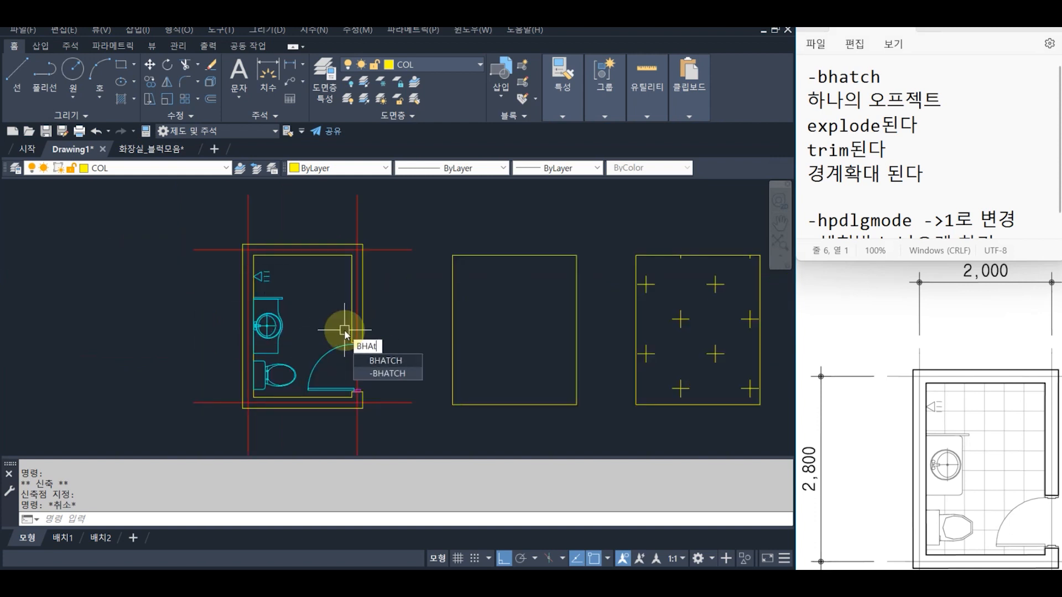
key("Return")
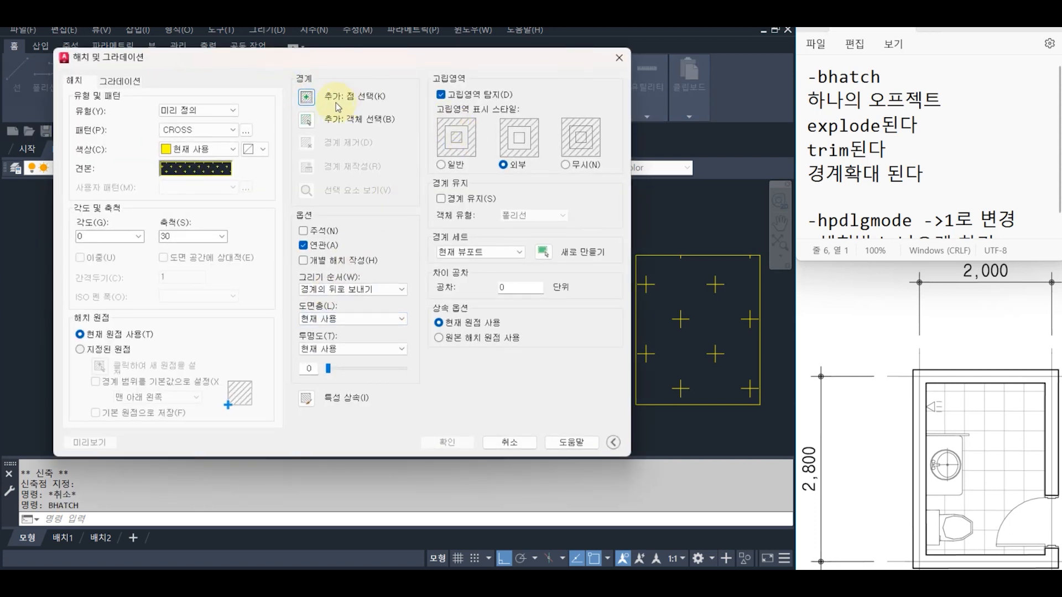
left_click(307, 99)
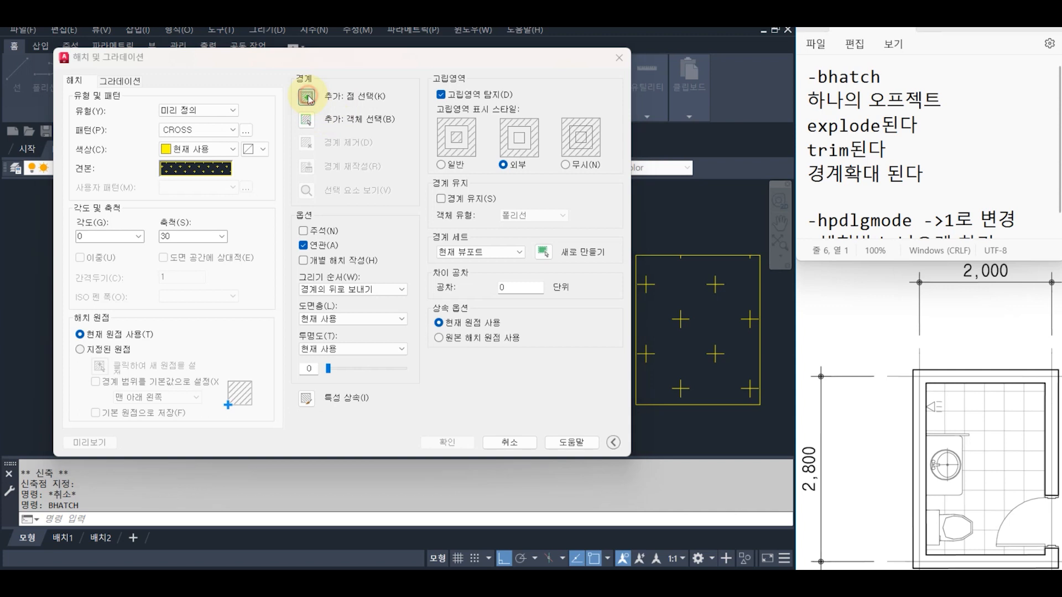
left_click(310, 297)
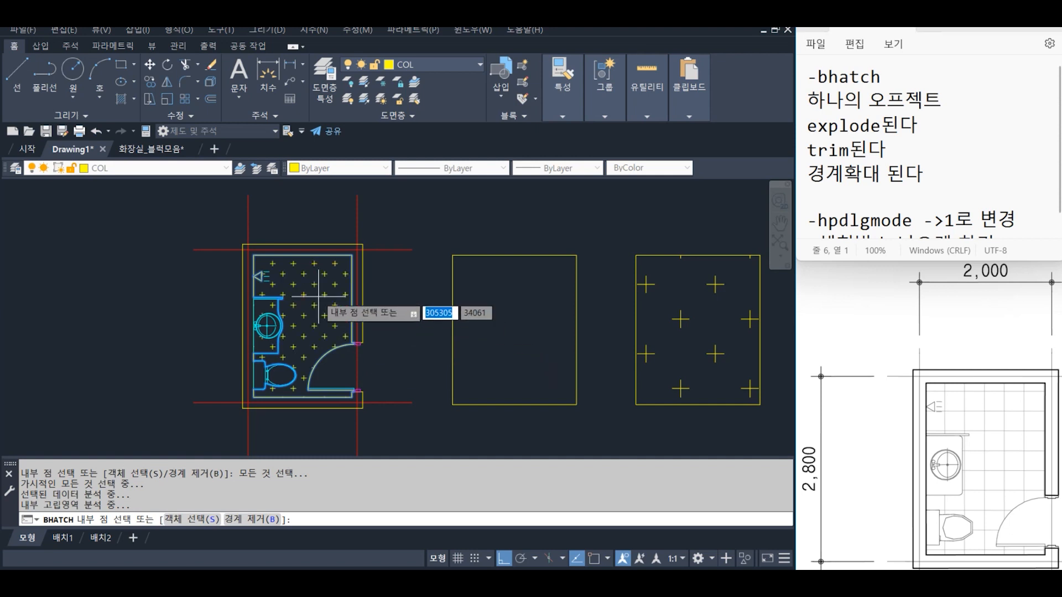
key("Return")
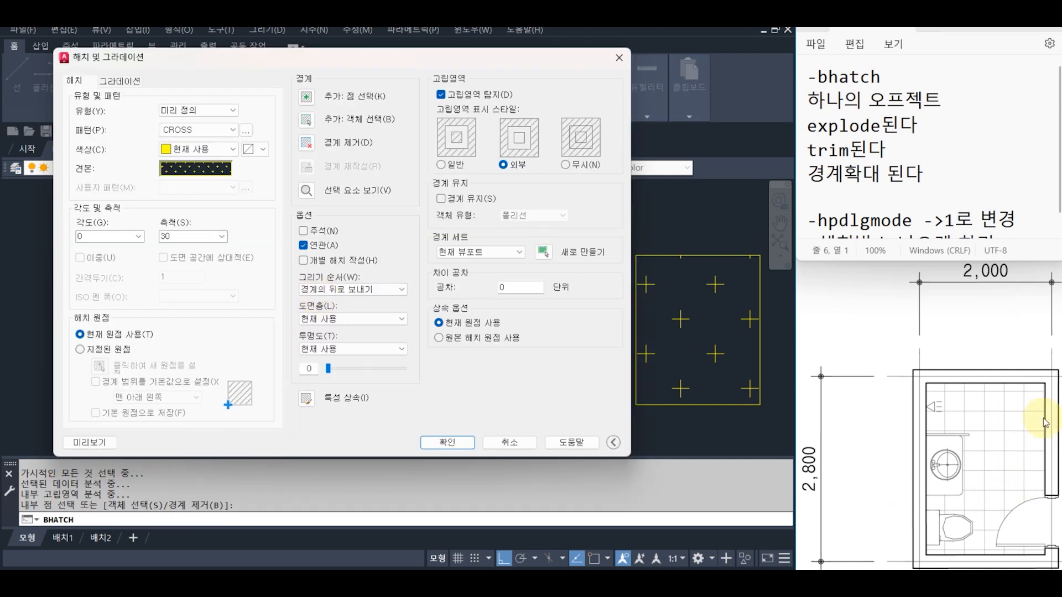
Step: Choose the NET pattern, preview it on the bathroom floor and accept the hatch
left_click(247, 132)
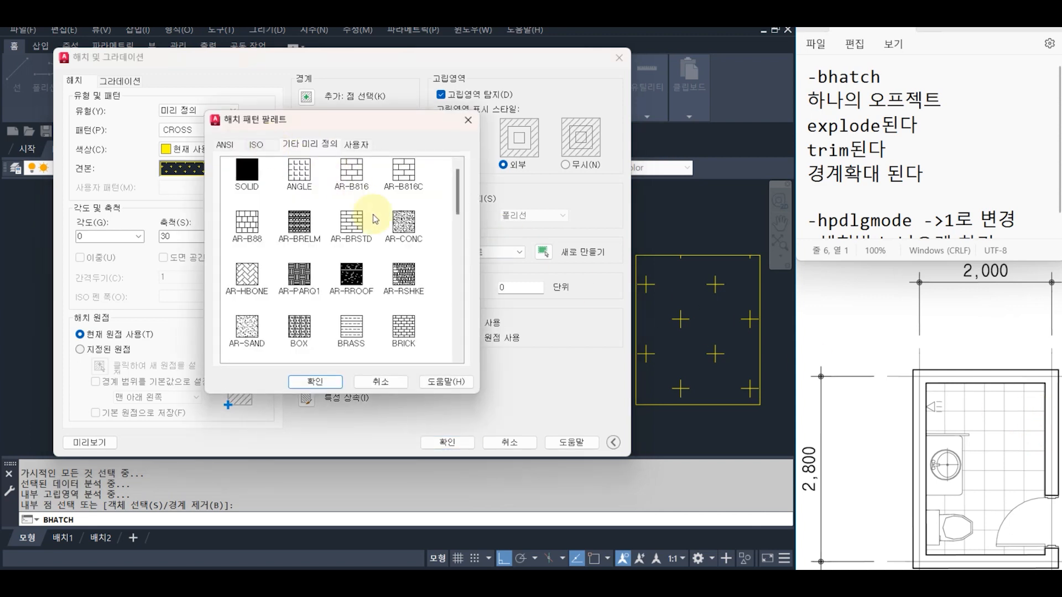
scroll(387, 232, "down", 5)
scroll(409, 249, "down", 3)
scroll(427, 283, "up", 2)
left_click(300, 265)
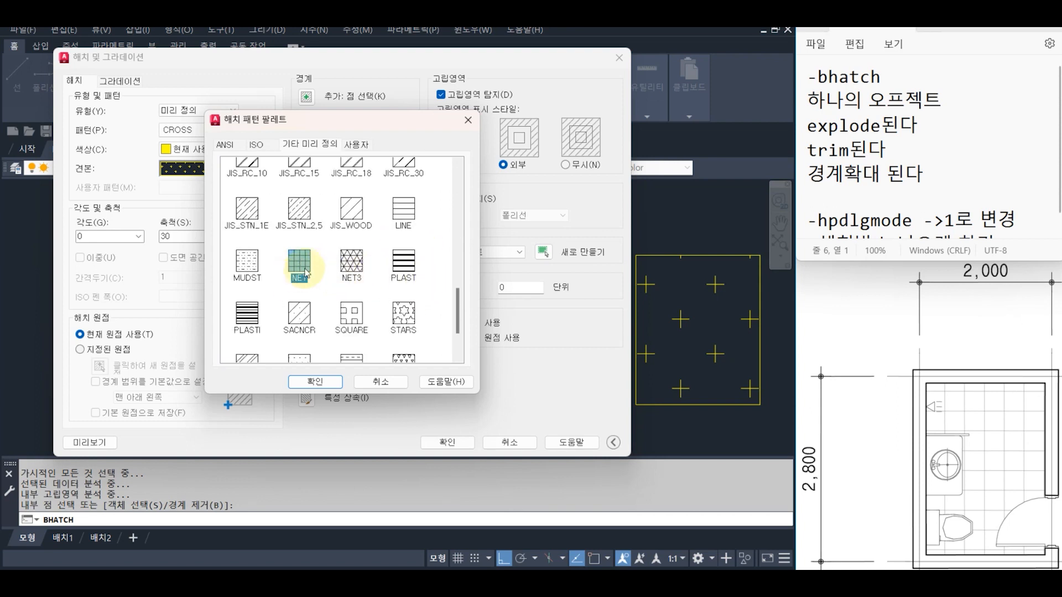
left_click(330, 382)
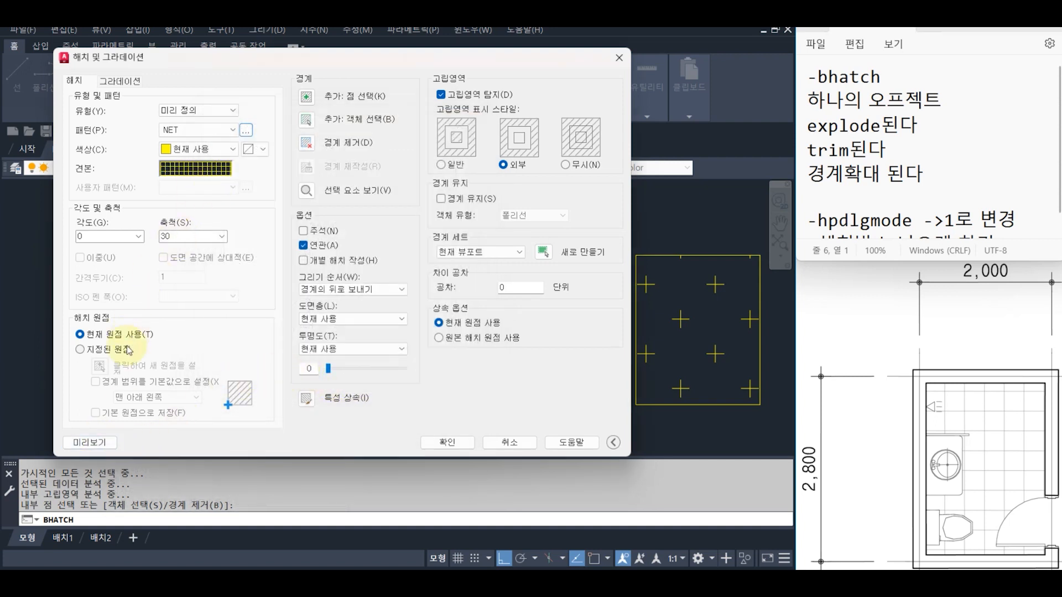
left_click(89, 443)
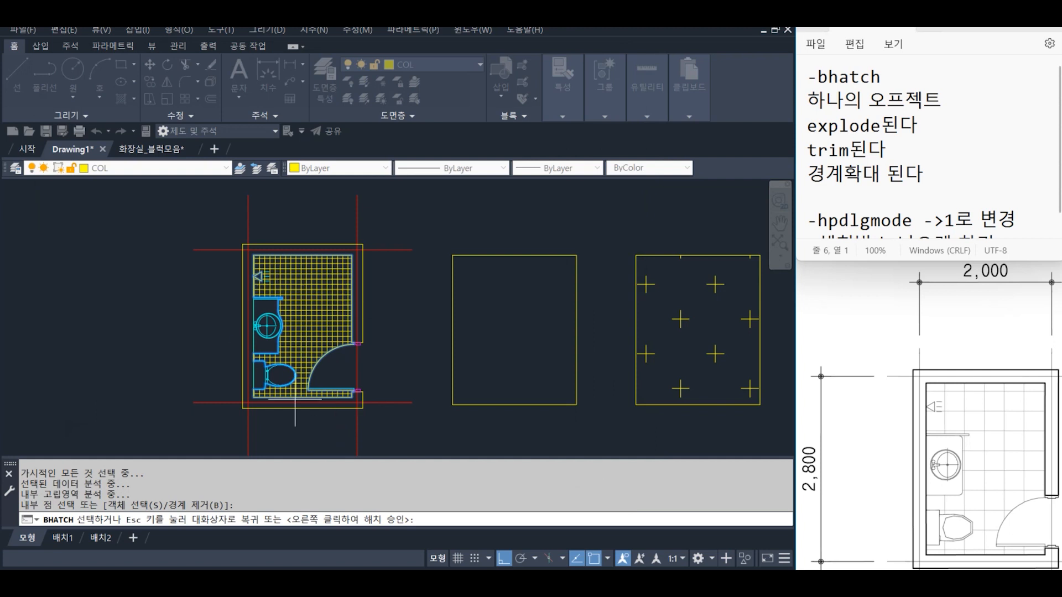
right_click(321, 321)
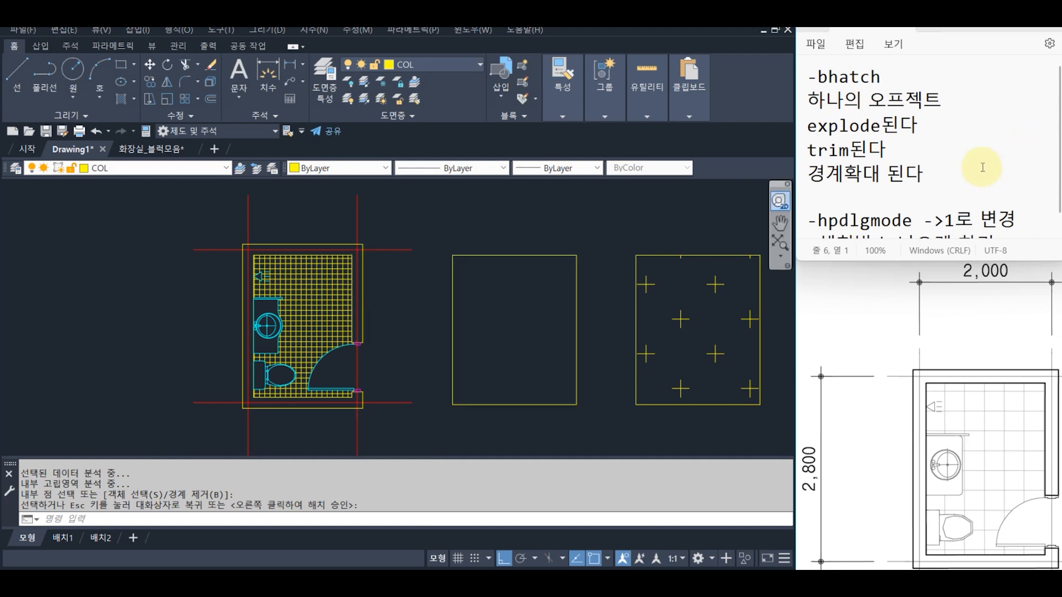
Step: Add the line "<미리정의>미리 만들어진 패턴을 사용." below "경계확대 된다" in the Notepad notes and close the reopened hatch dialog
left_click(950, 174)
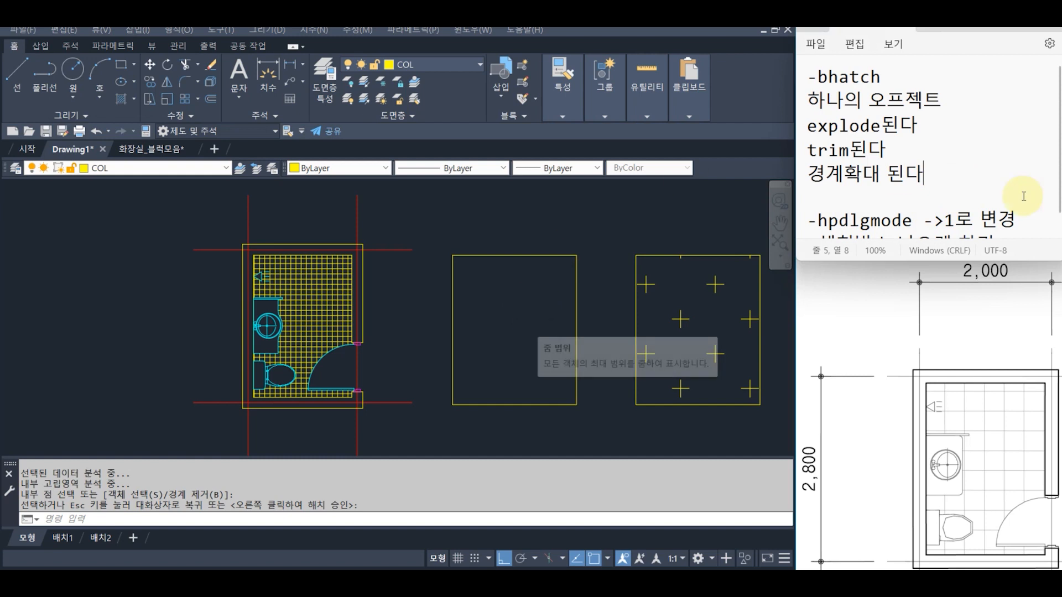
left_click(572, 224)
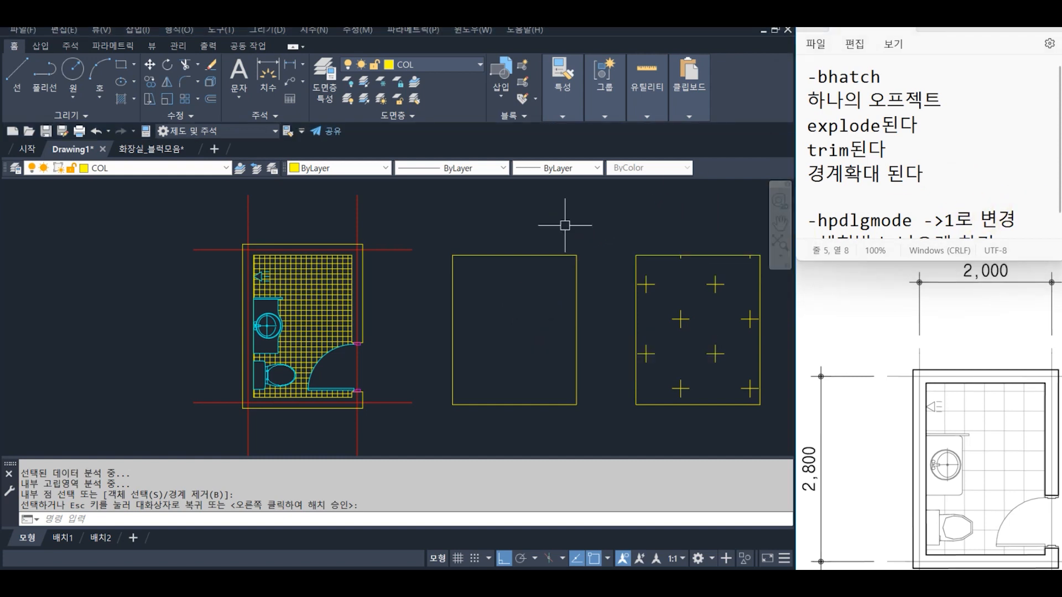
type("bh")
key("Return")
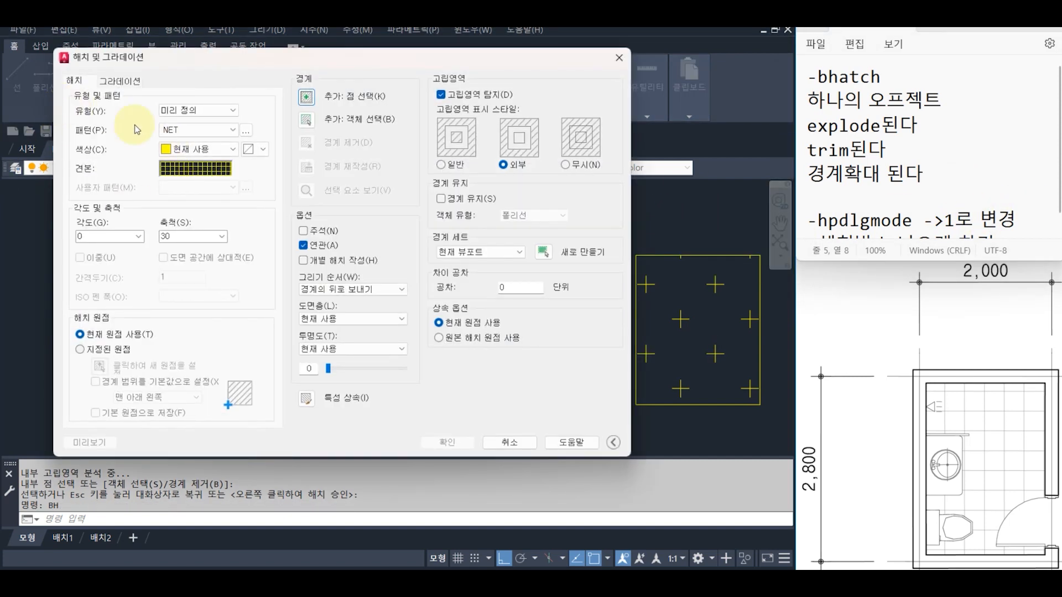
left_click(946, 162)
key("Return")
type("<미리정의")
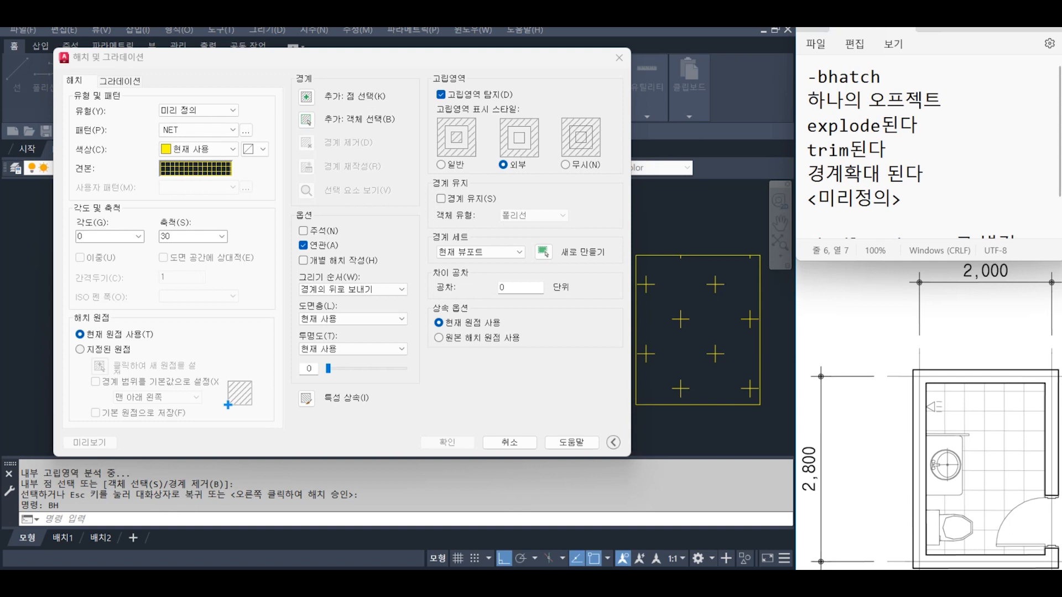
type(">미리 만들어진 패턴으")
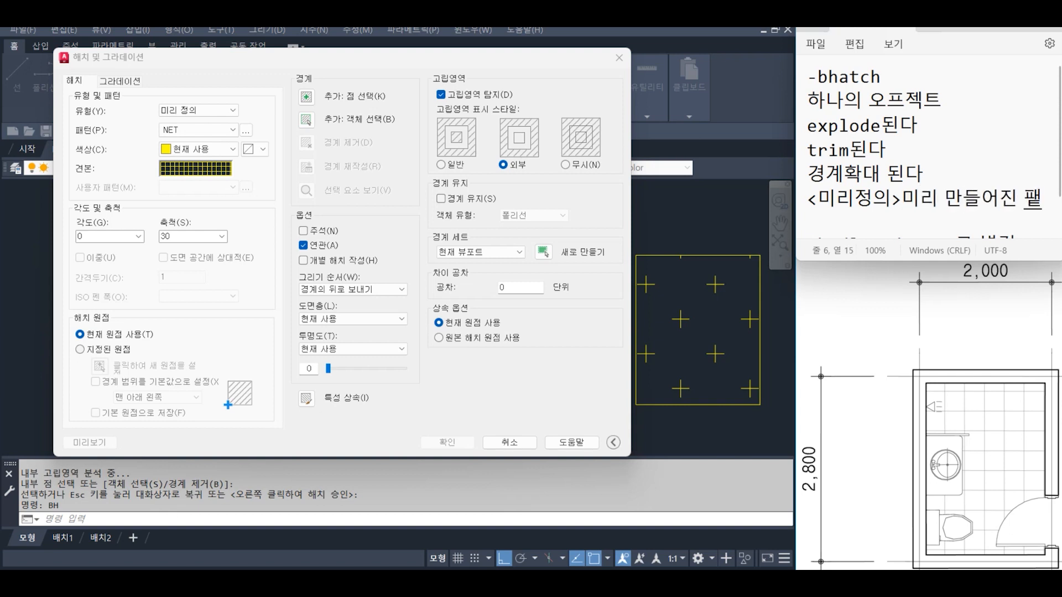
type("을 상용ㅎ")
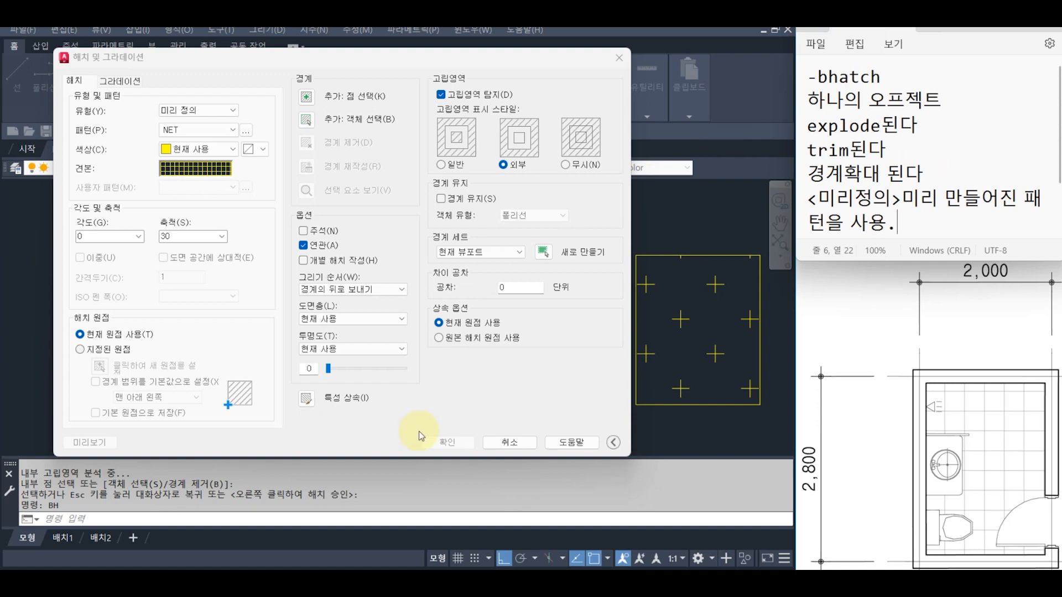
left_click(619, 58)
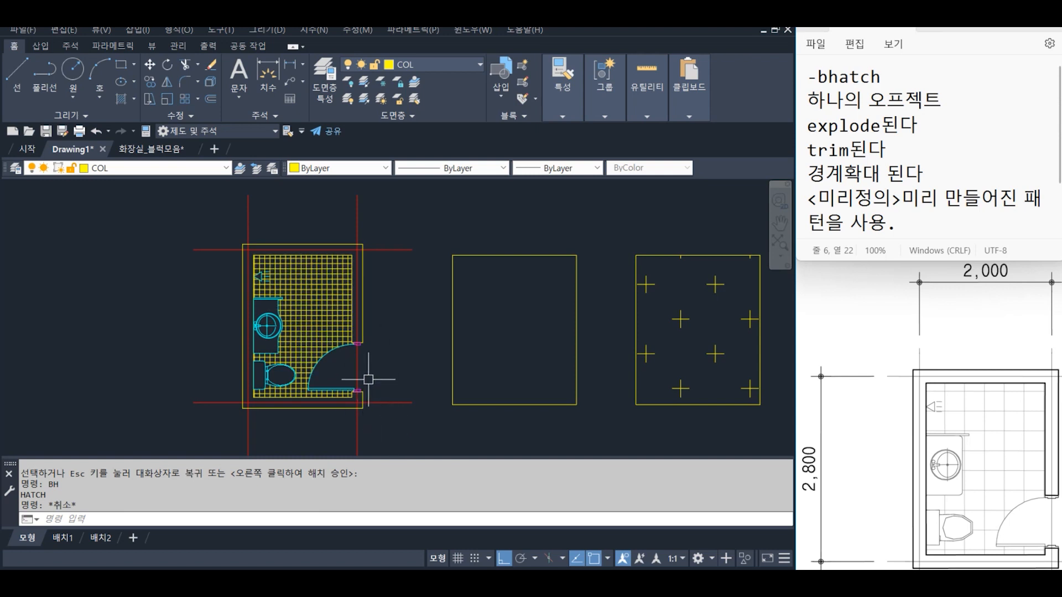
Step: Erase the NET hatch from the bathroom floor
type("E")
key("Return")
left_click(307, 306)
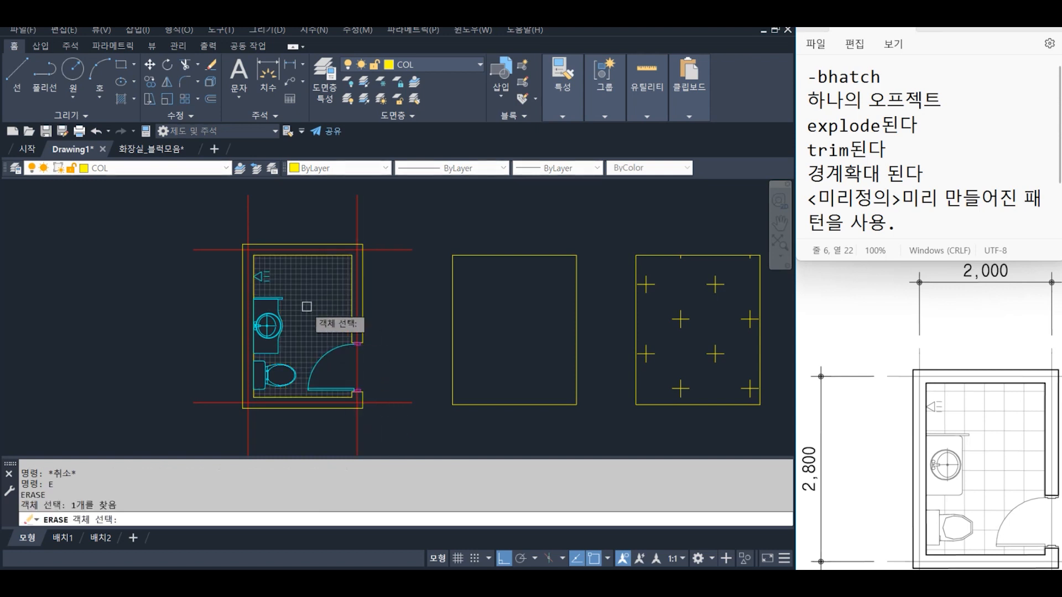
right_click(403, 449)
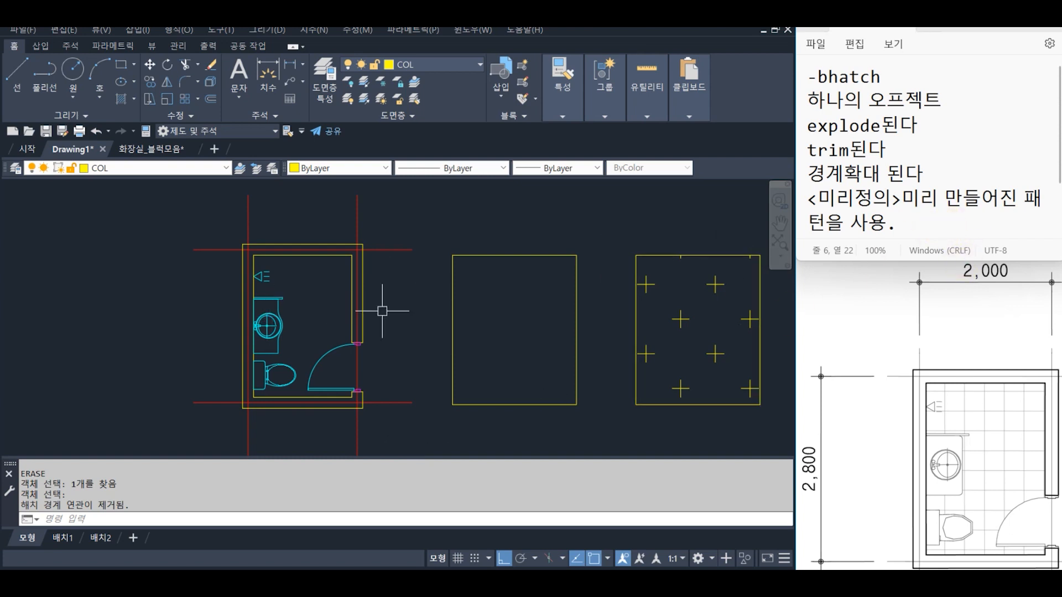
Step: Start BHATCH, pick inside the bathroom floor as the boundary and set the hatch type to 사용자 정의
type("bhatch")
key("Return")
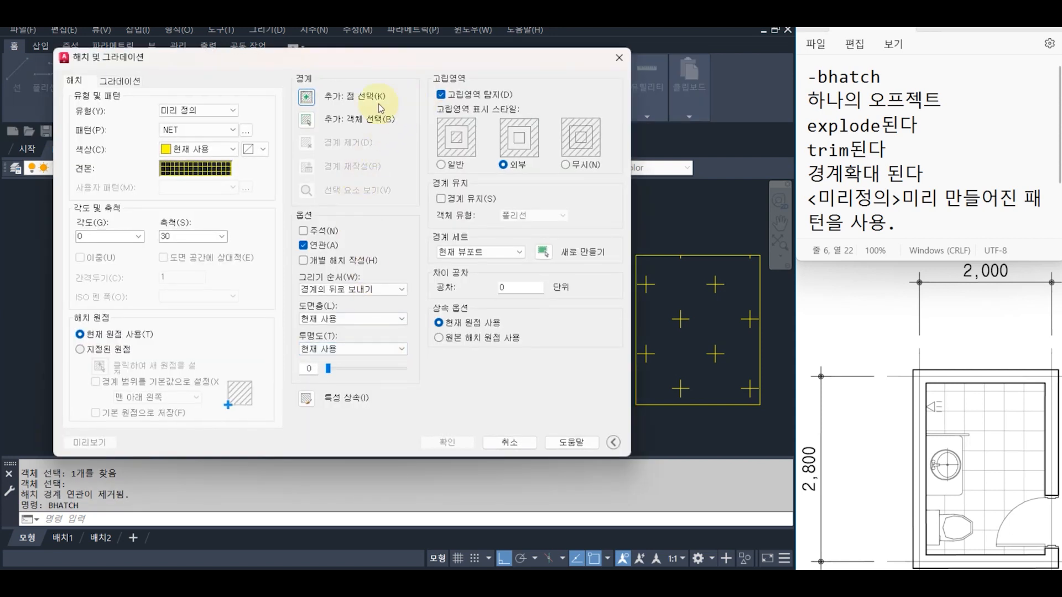
left_click(307, 99)
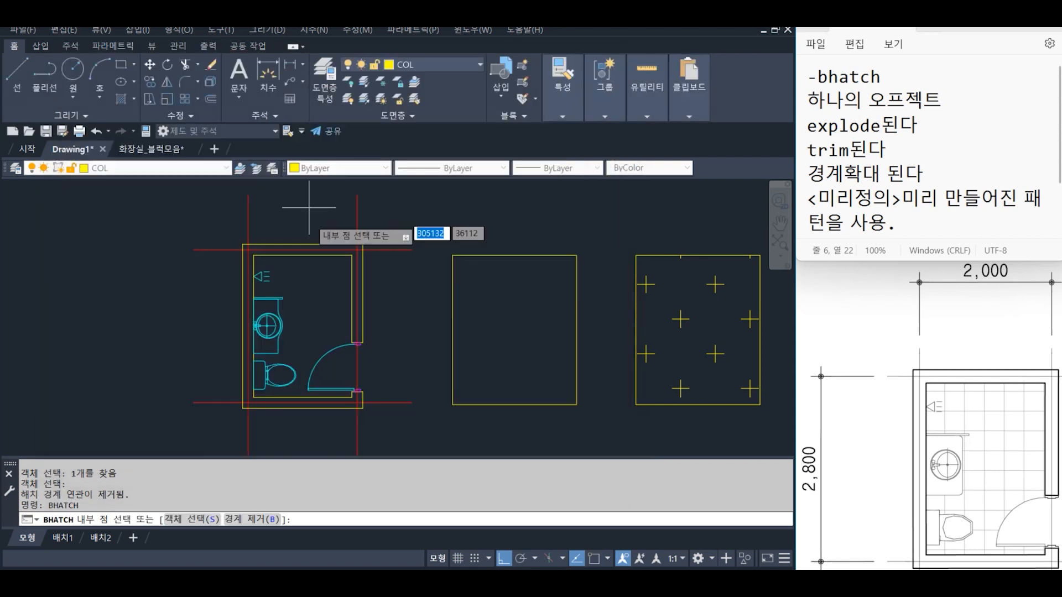
left_click(314, 276)
key("Return")
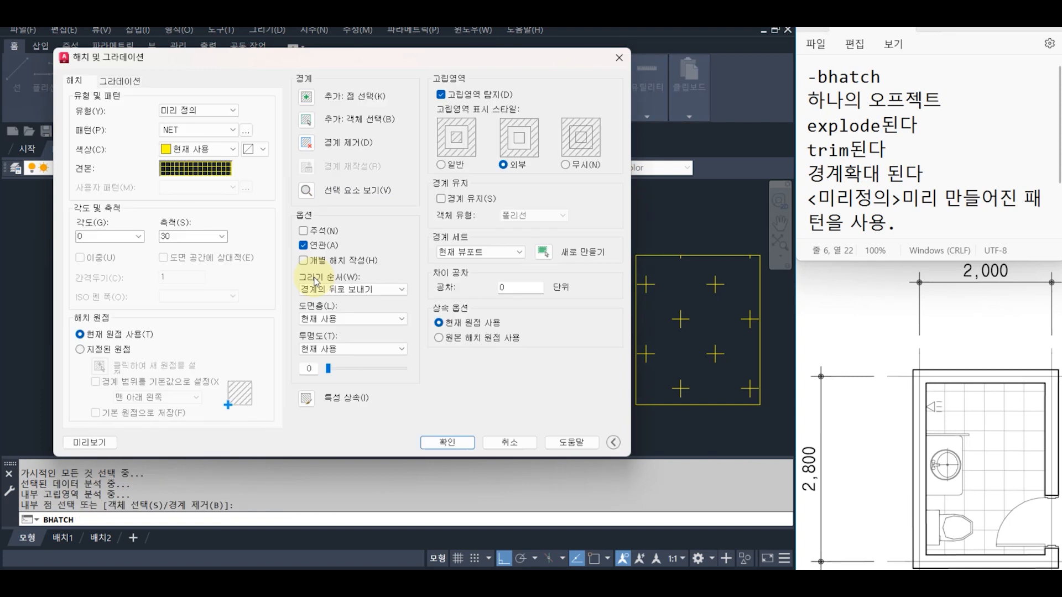
left_click(233, 111)
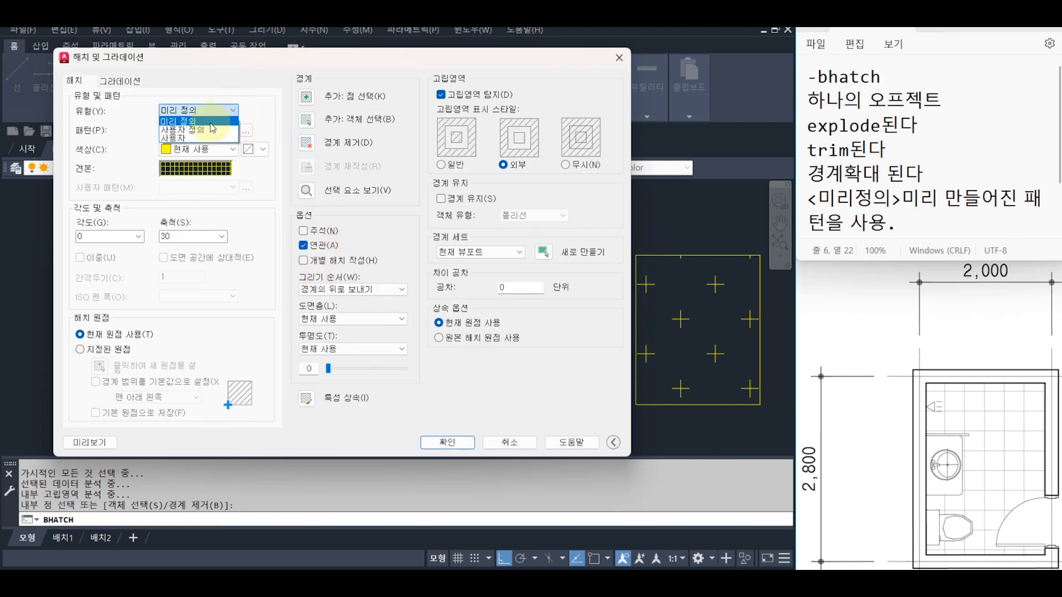
left_click(208, 128)
Step: Add the lines "<사용자 정의>" and "가로선을 기본으로 한다" below the predefined-pattern line in the Notepad notes
left_click(928, 215)
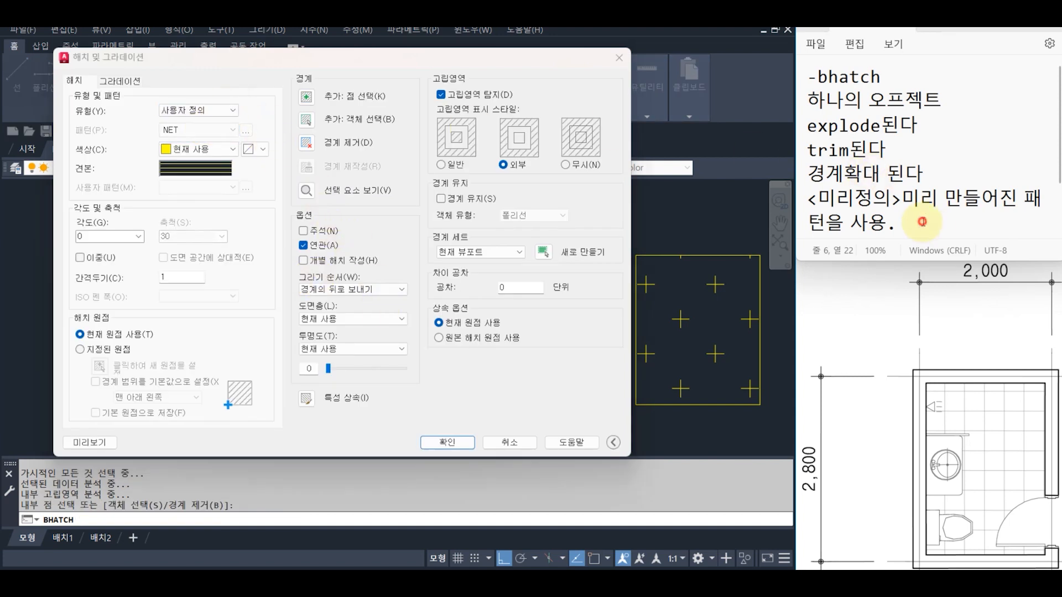
key("Return")
type("<사용자 정의>")
key("Return")
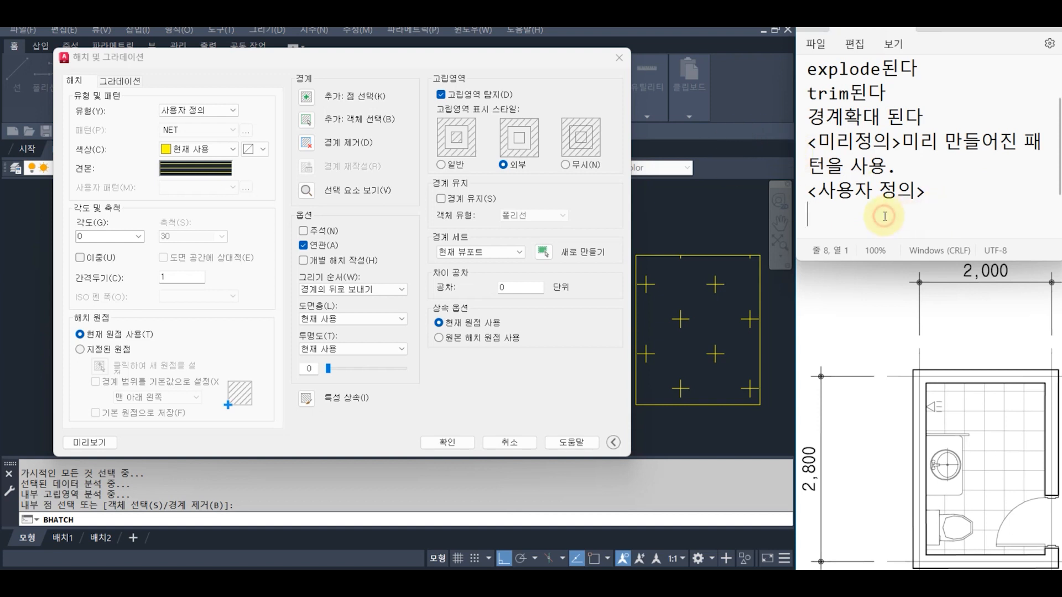
type("가로선ㅇ")
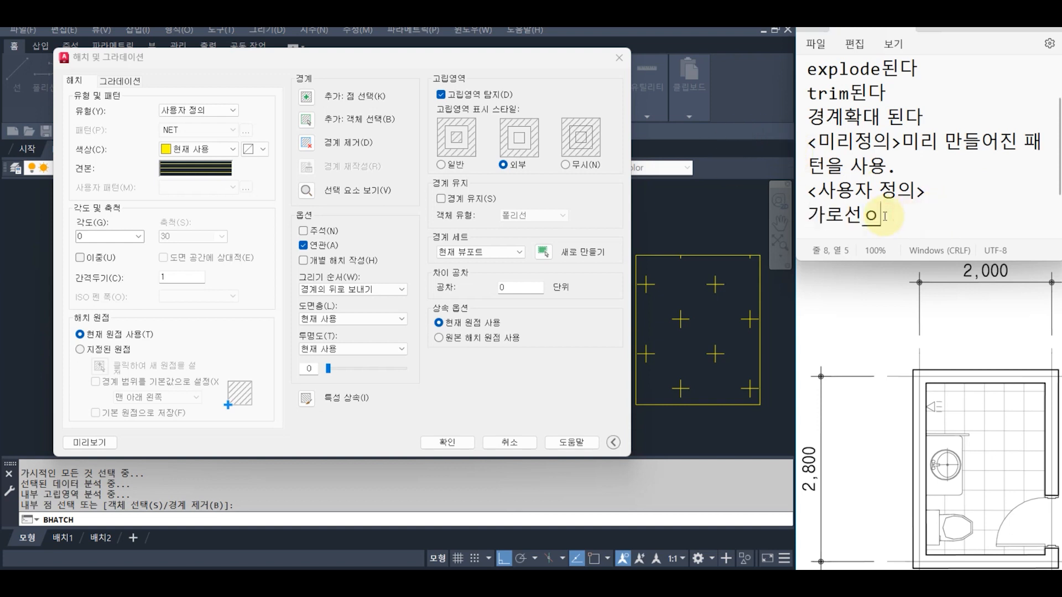
type(" 기본으로 한ㄷ")
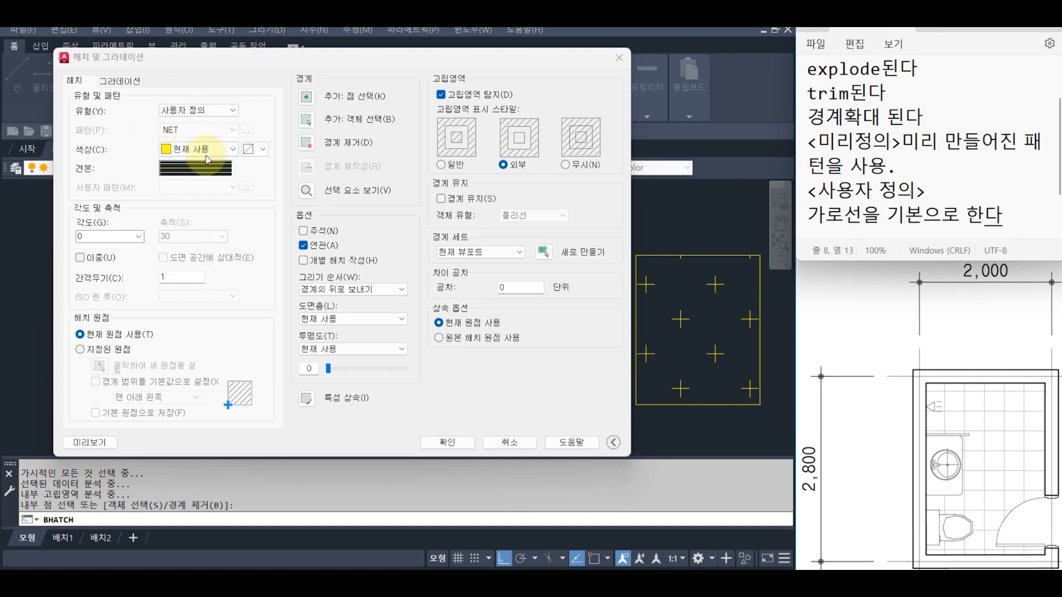
Step: Set the user-defined hatch spacing to 100 and apply the hatch to the bathroom floor
left_click(178, 278)
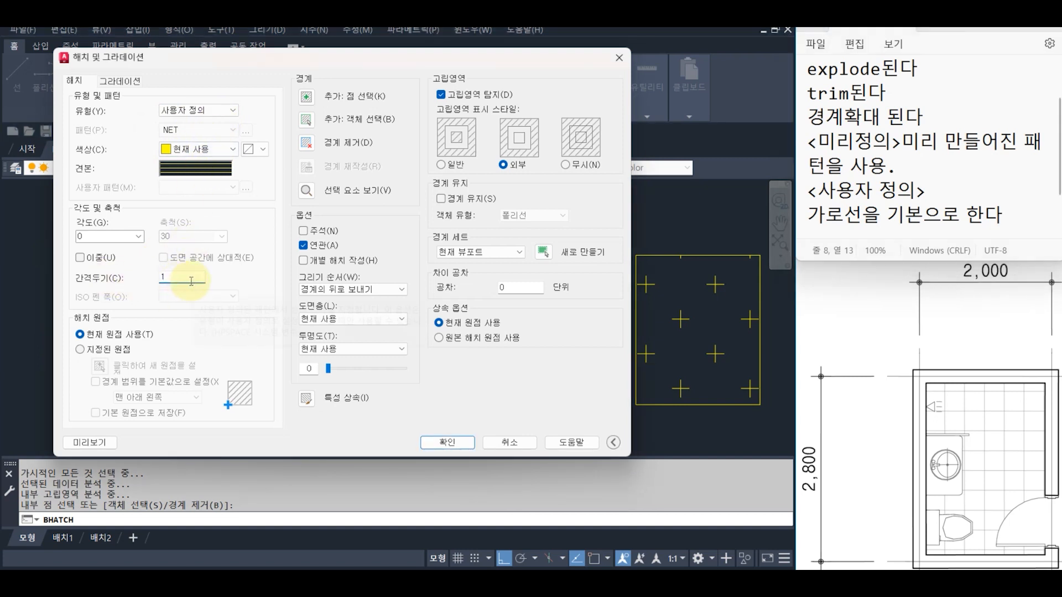
type("00")
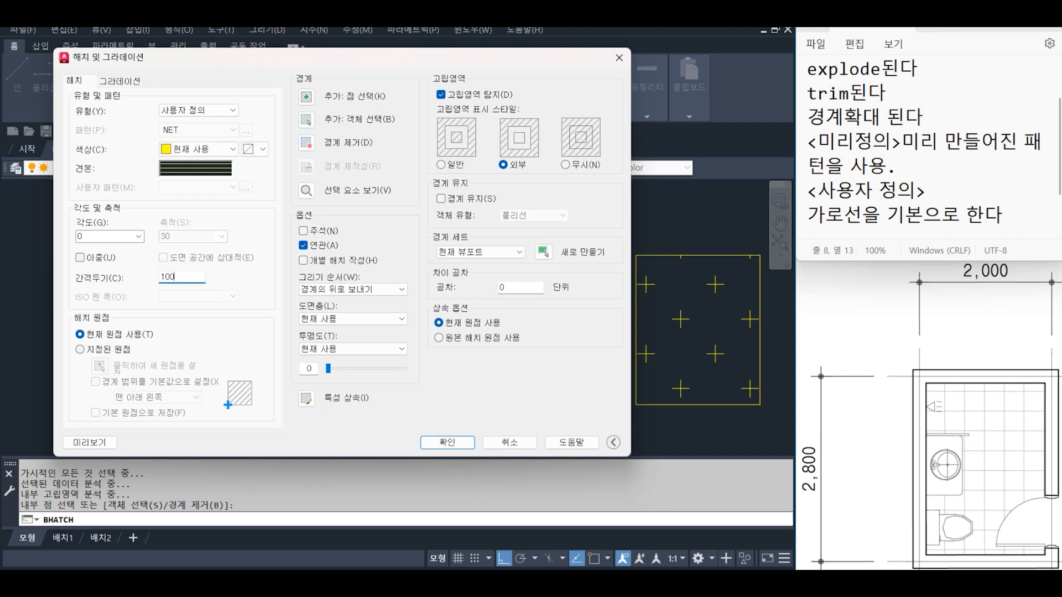
left_click(447, 443)
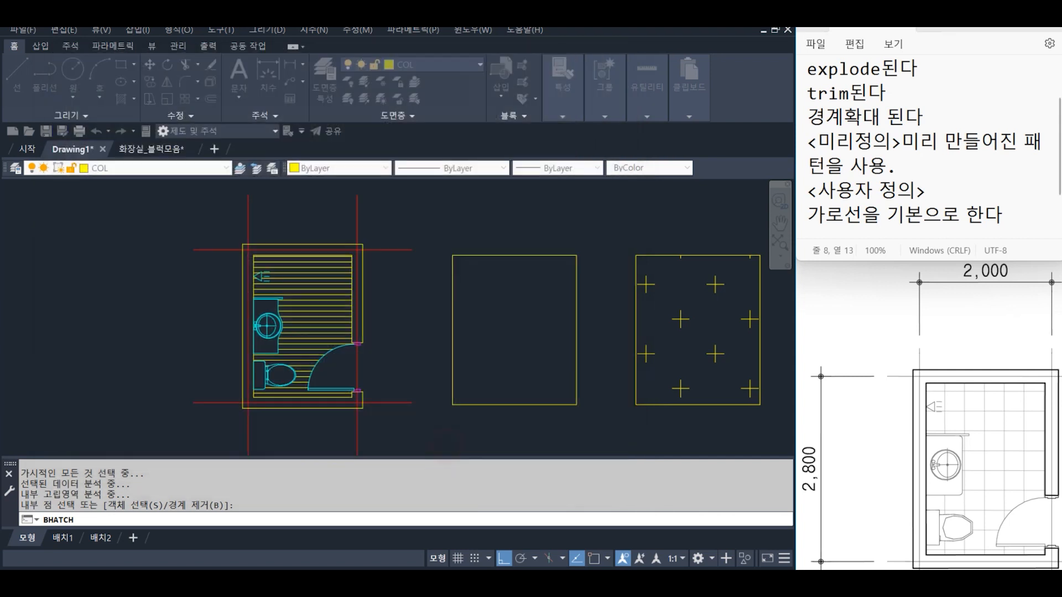
scroll(331, 356, "up", 5)
scroll(331, 356, "down", 4)
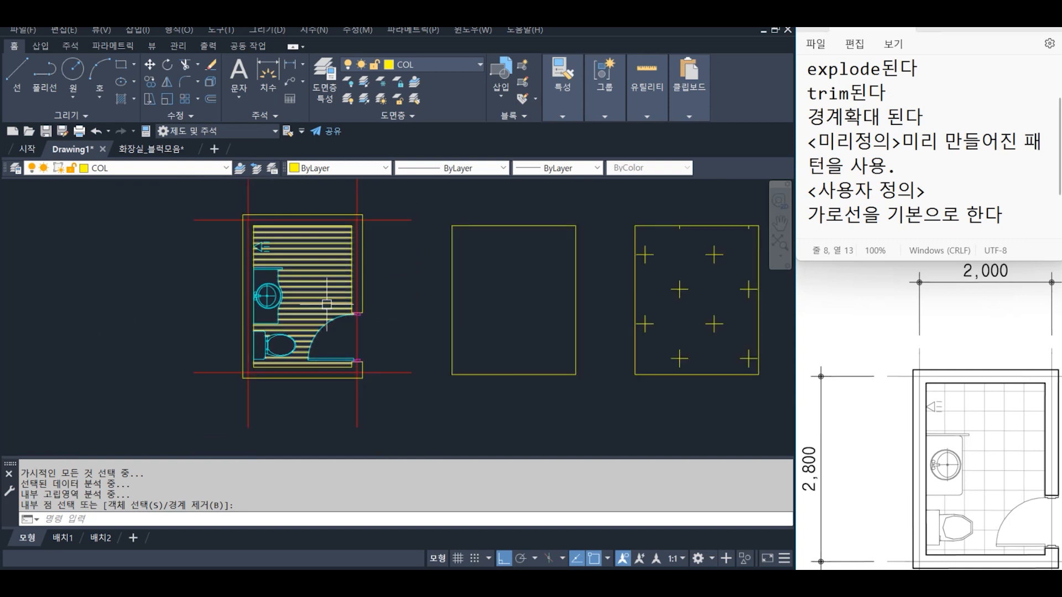
left_click(312, 303)
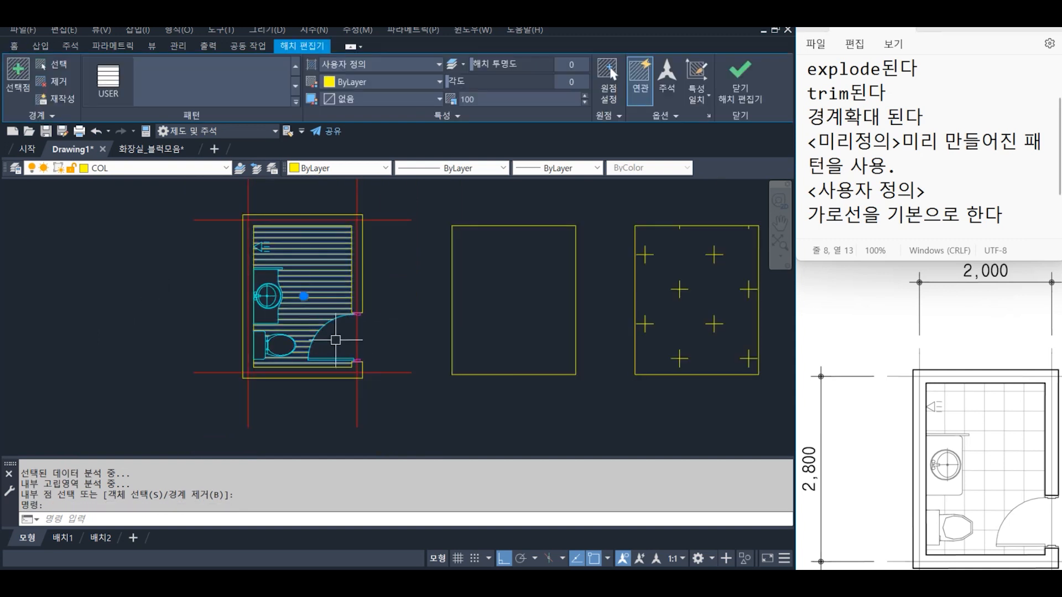
key("Escape")
type("c")
key("space")
left_click(316, 295)
key("Escape")
key("Escape")
Step: Copy the bathroom floor's line hatch to the empty area beside the plan, opposite the two sample rectangles
type("copy")
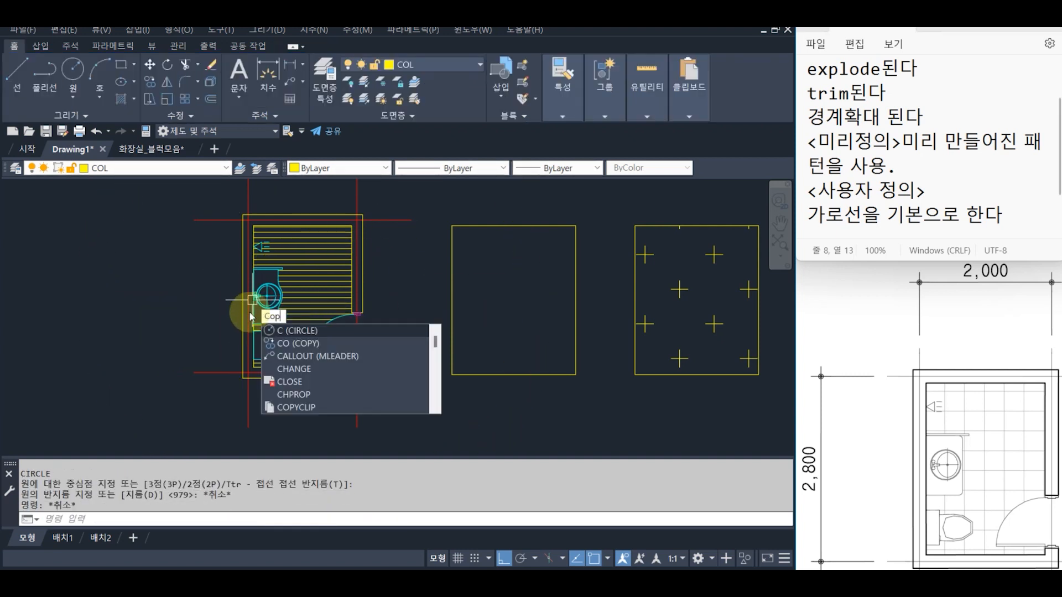
key("space")
left_click(314, 286)
key("space")
left_click(314, 291)
left_click(100, 297)
key("space")
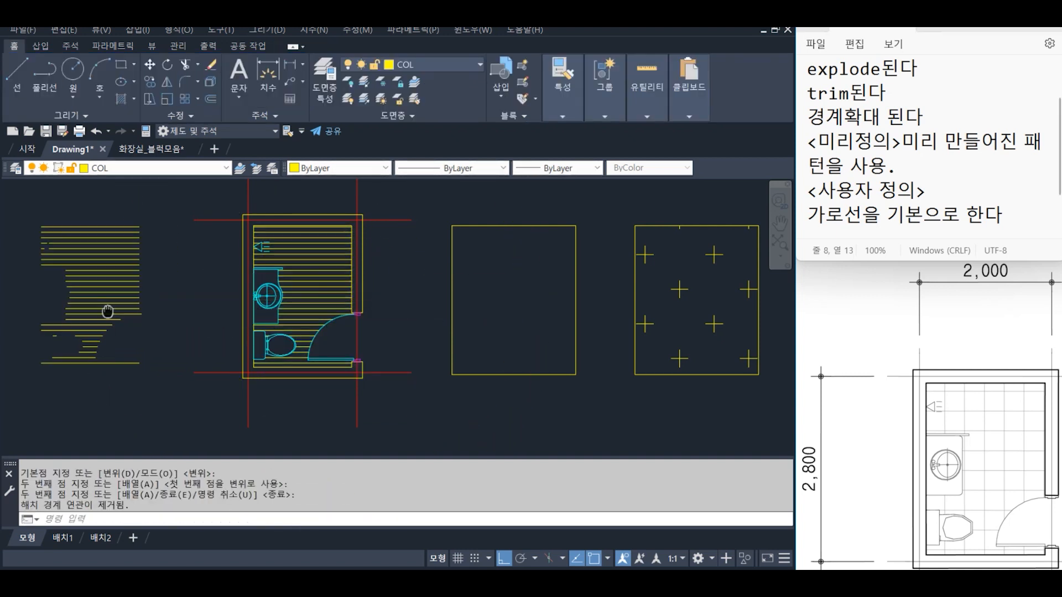
Step: Explode the copied hatch beside the bathroom plan into separate lines
middle_click_drag(101, 297, 269, 282)
left_click(268, 273)
scroll(267, 273, "up", 2)
type("x")
key("space")
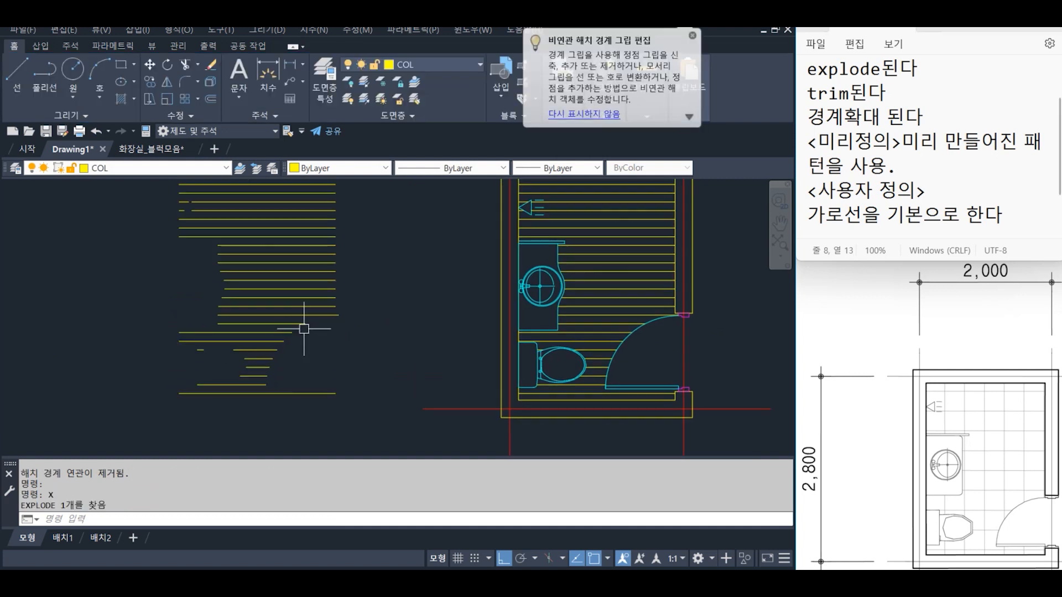
Step: Measure the distance between two adjacent lines of the exploded hatch copy
scroll(308, 299, "up", 2)
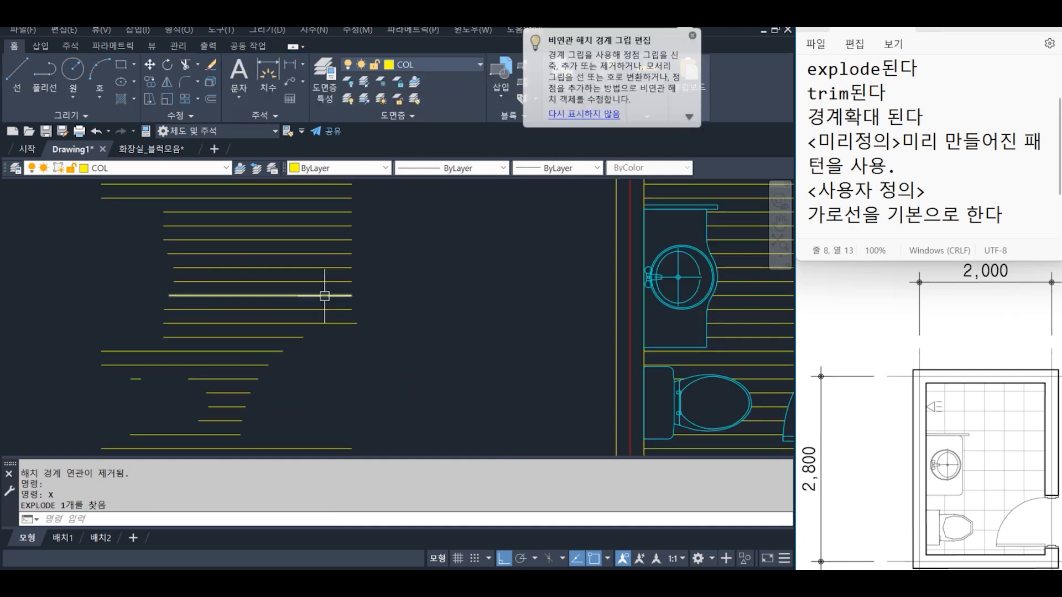
type("dist")
key("space")
left_click(348, 268)
left_click(347, 283)
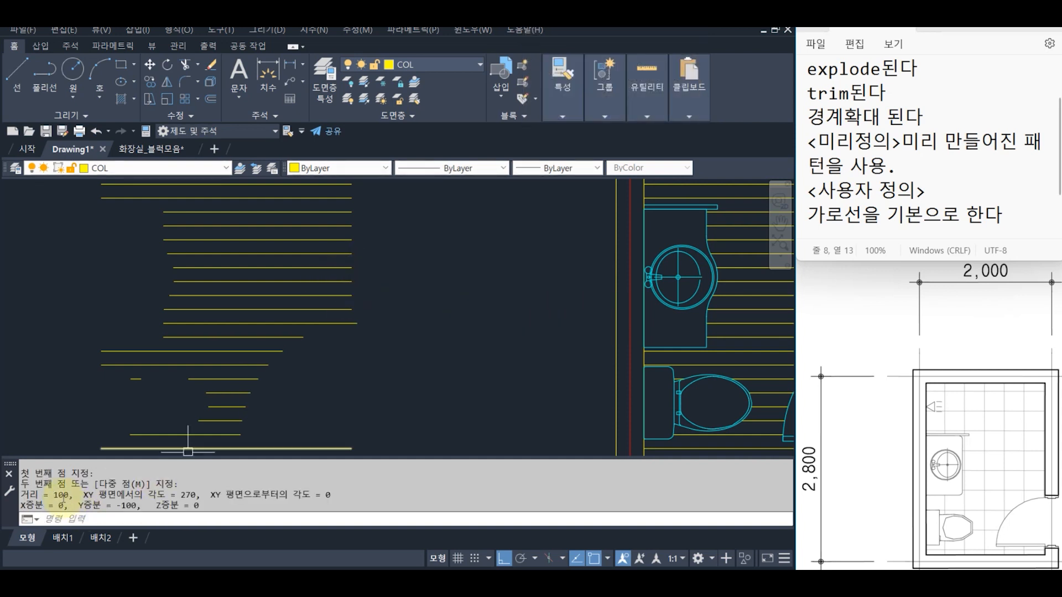
Step: Erase all lines of the exploded hatch copy beside the bathroom plan
scroll(246, 325, "down", 4)
type("e")
key("space")
left_click(357, 410)
left_click(148, 220)
key("Return")
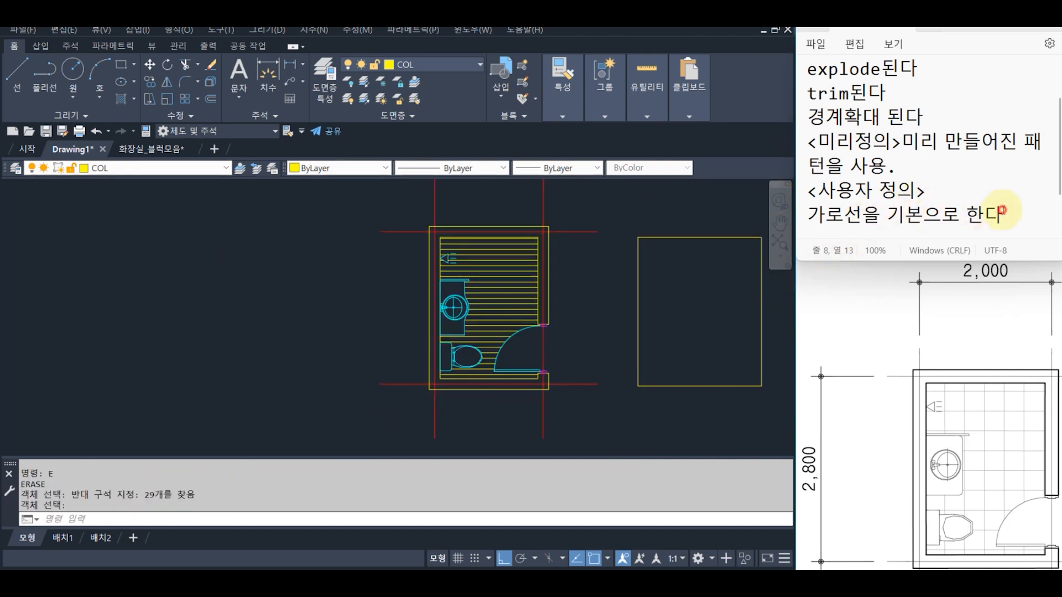
Step: Add the line "간격을 입력한다." below the 가로선 line in the Notepad notes
left_click(1000, 214)
key("Return")
type("간겨을 이ㅂ력한ㄷ")
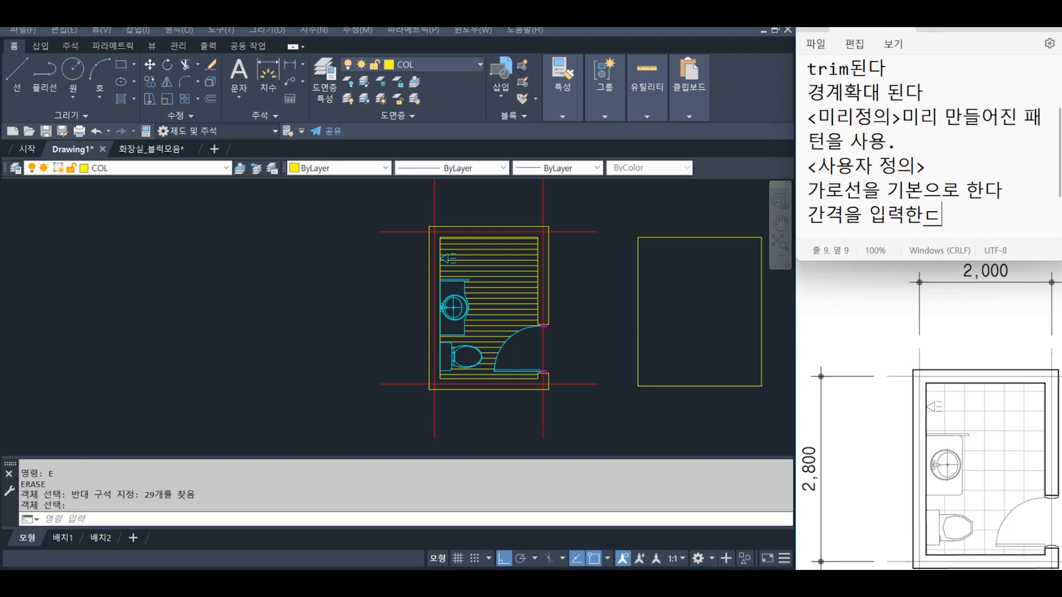
type("ㅏ.")
key("Return")
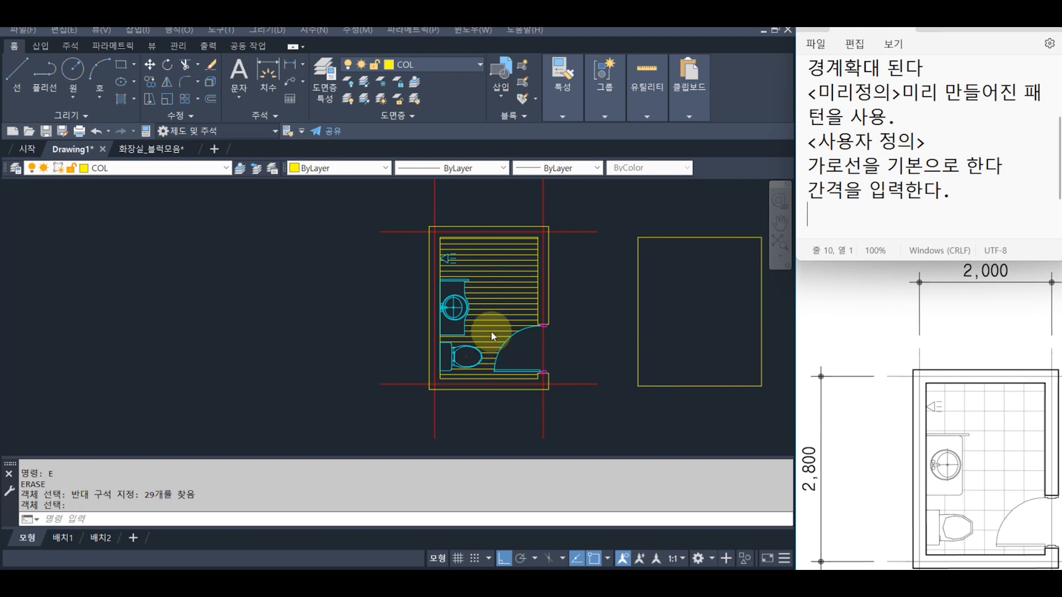
Step: Hatch the empty middle rectangle using BHATCH with the 사용자 정의 type, angle 90 and spacing 100
left_click(581, 286)
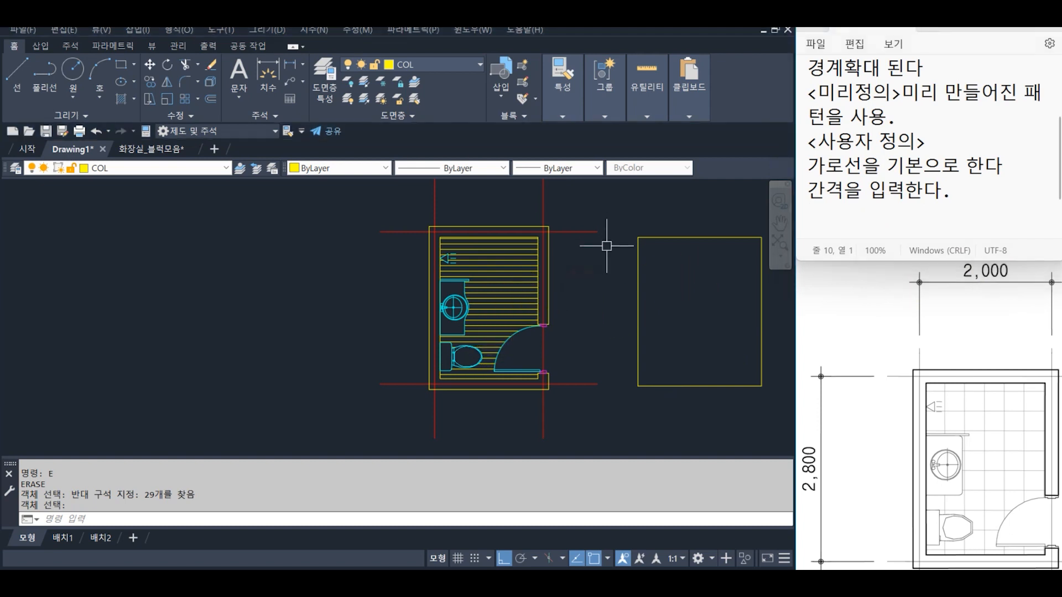
middle_click_drag(611, 237, 419, 253)
type("BHATCH")
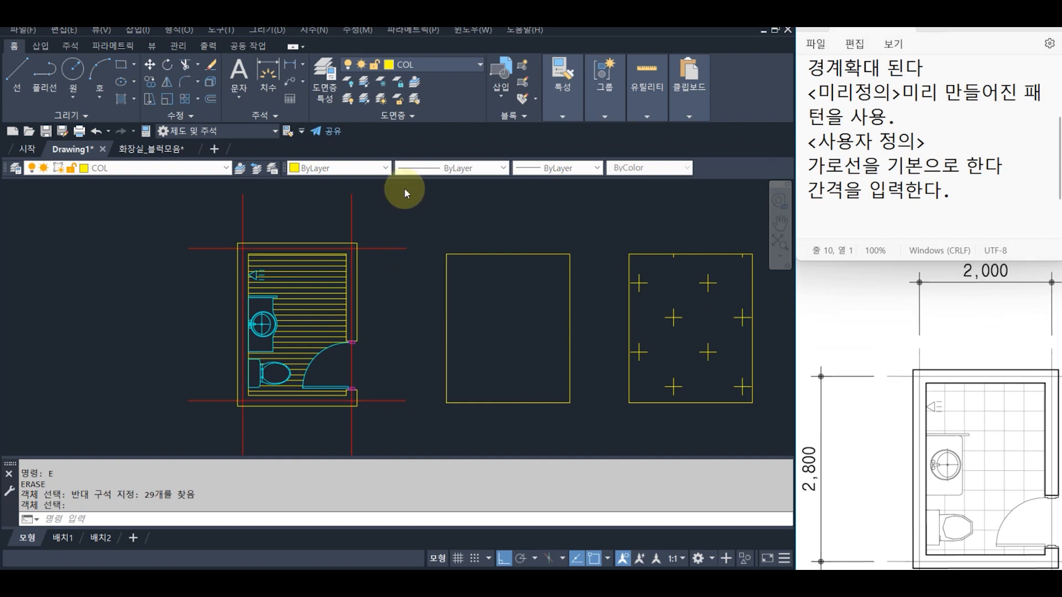
type("h")
key("space")
left_click(307, 97)
left_click(505, 301)
key("Return")
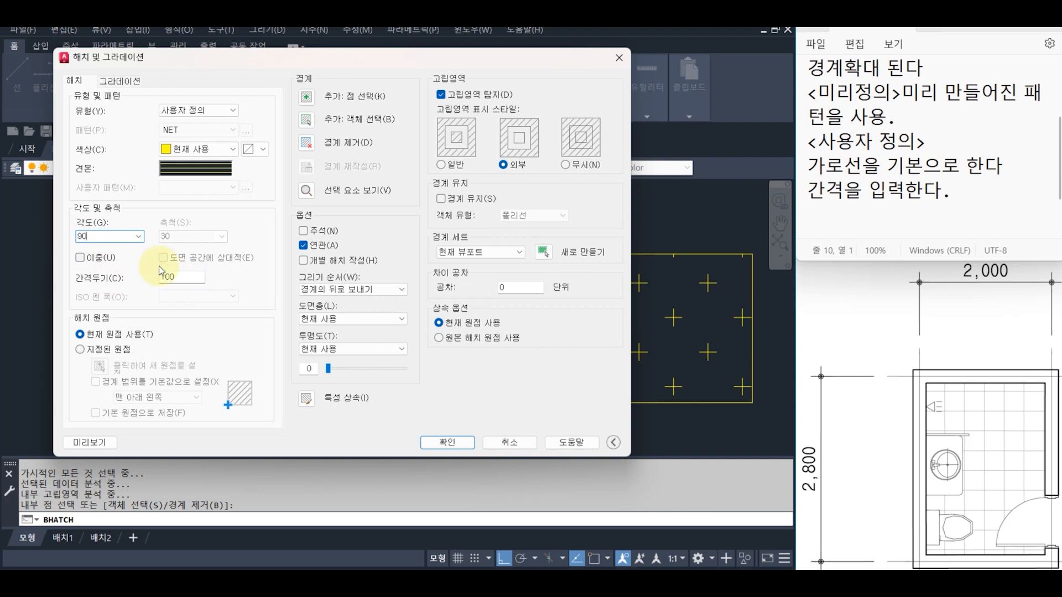
left_click(448, 442)
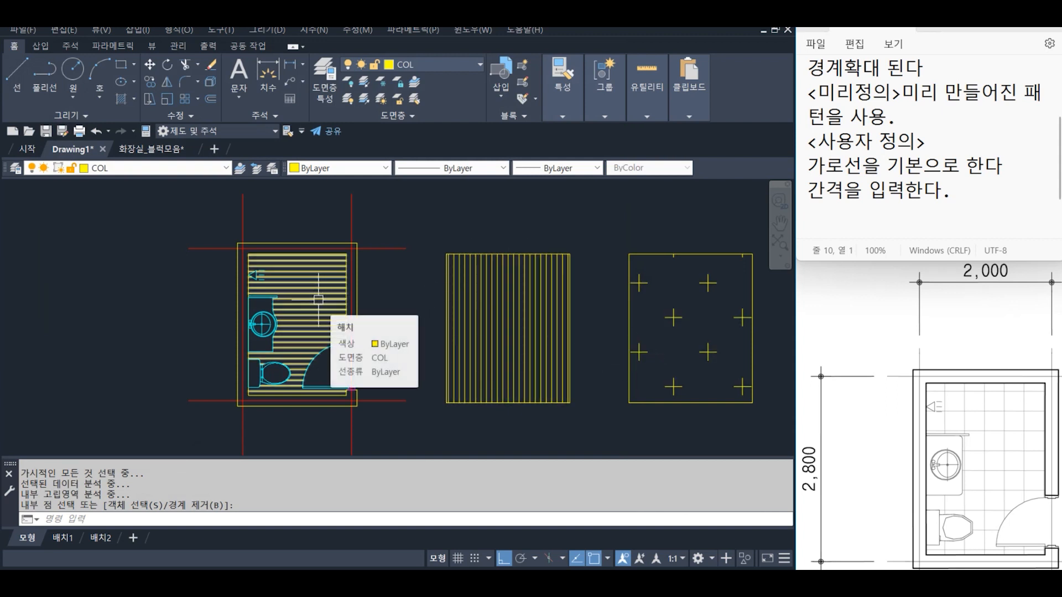
Step: Add the line "각도를 이용해서 세로,대각선 등의 선을 만들수 있다." at the end of the Notepad notes
left_click(911, 214)
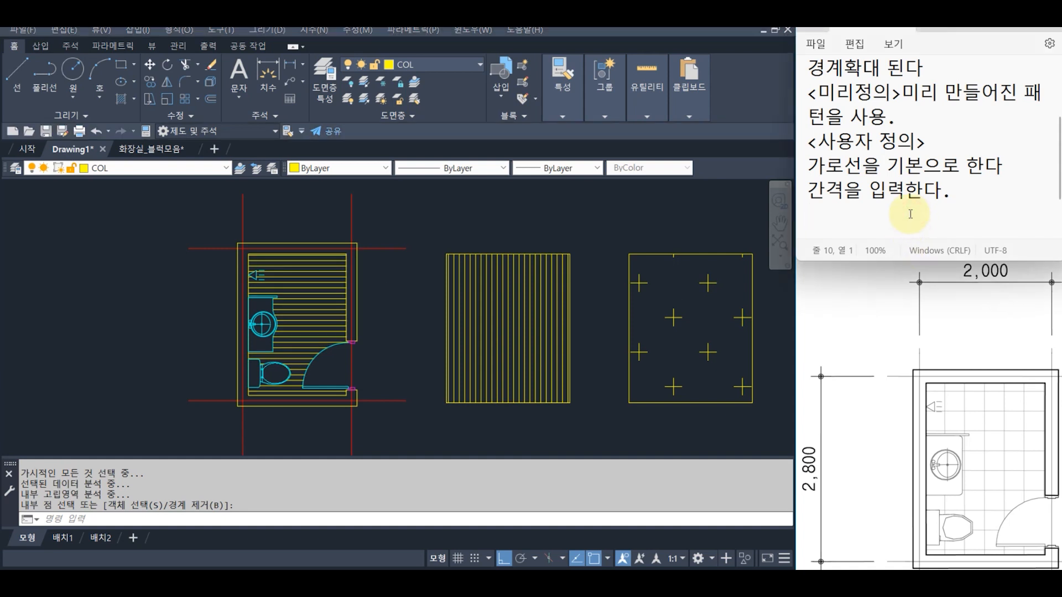
type("세로전")
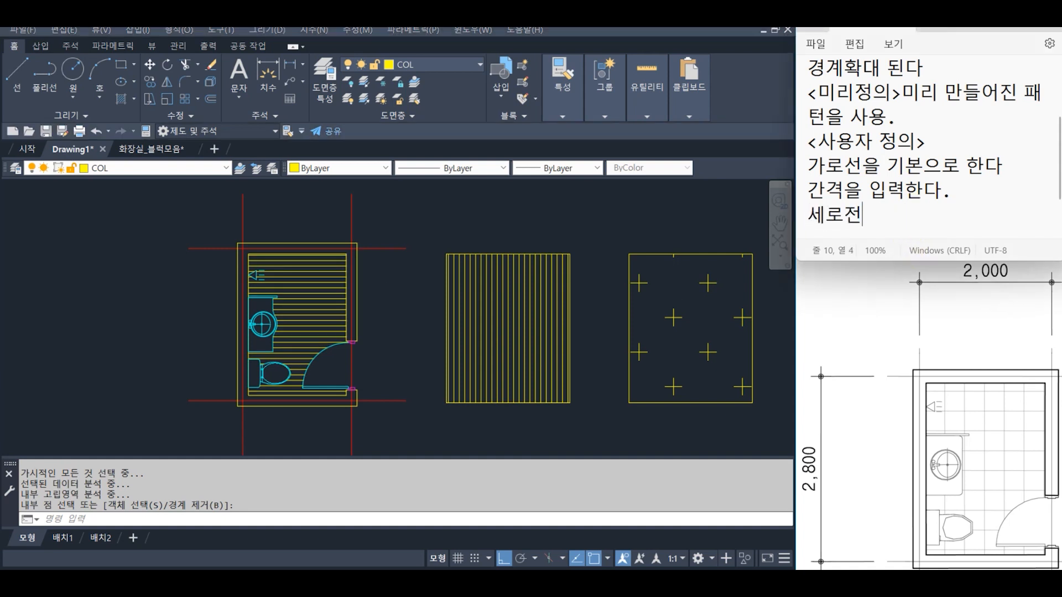
type("을를 이용해")
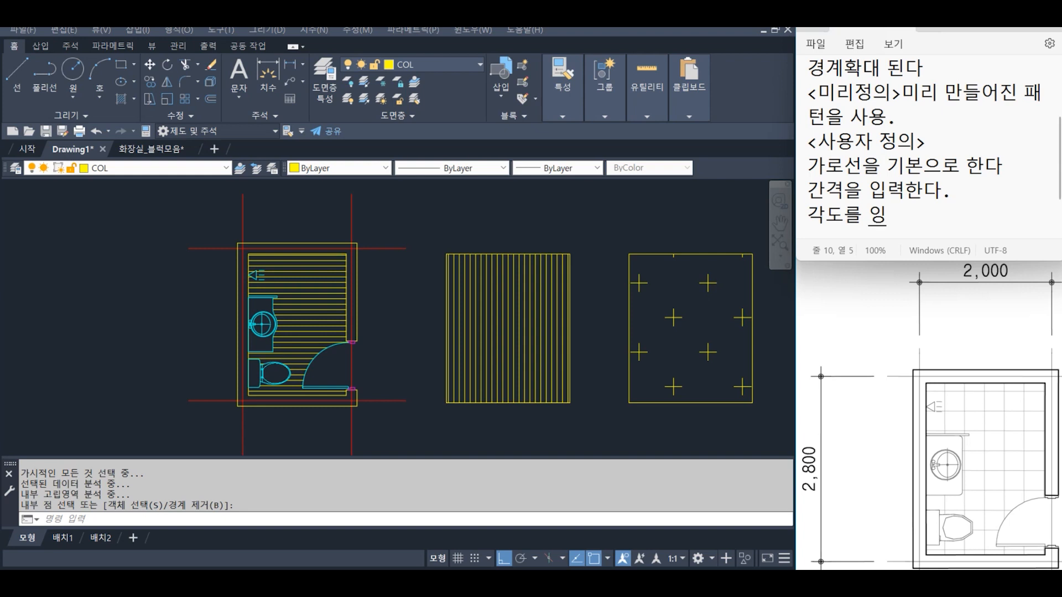
type("서")
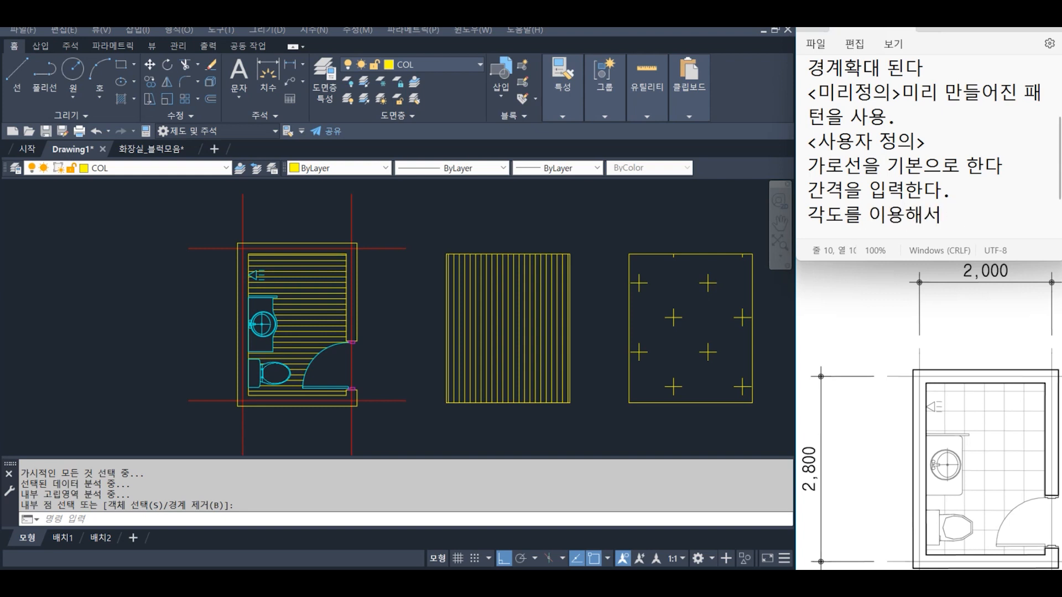
type(" ㅕ세로,댁가서")
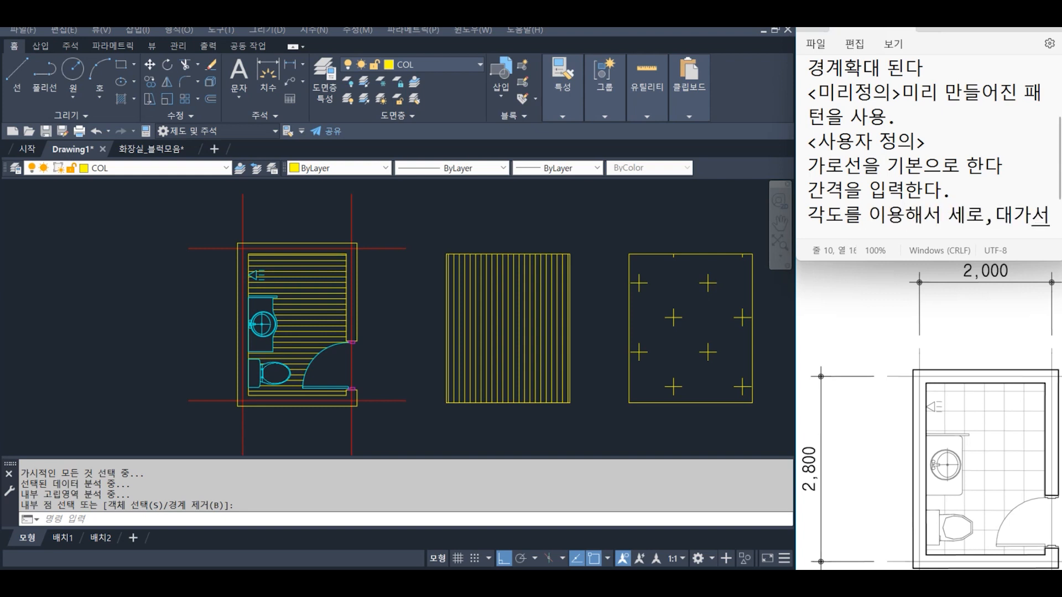
type("선 등의 선ㅇ을 만들수 있다.")
key("Return")
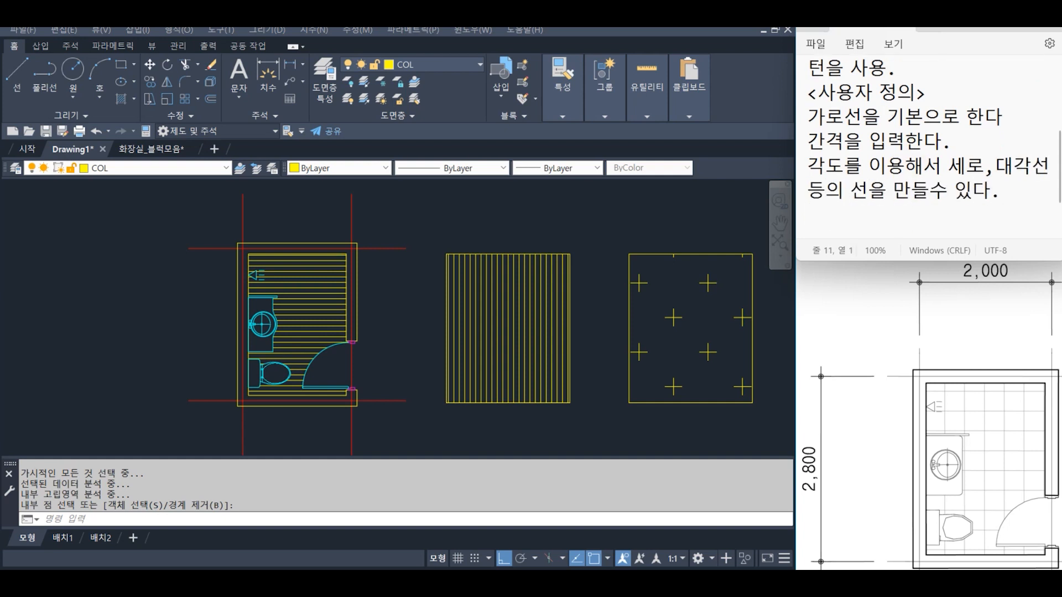
Step: Erase the horizontal line hatch from the bathroom floor
left_click(320, 306)
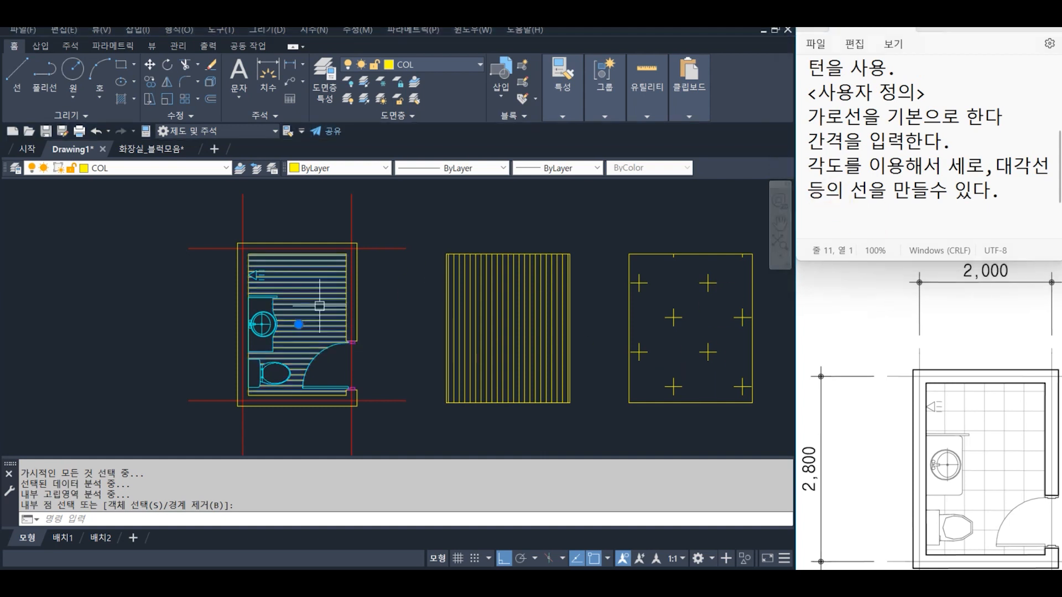
type("e")
key("Return")
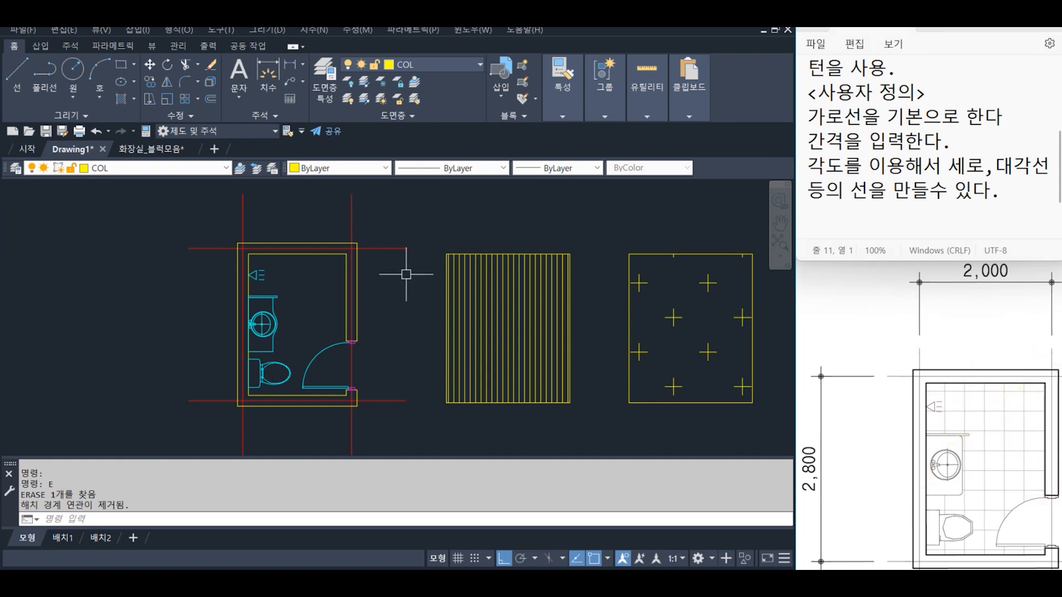
Step: Start BHATCH, pick inside the bathroom floor, set the angle to 0 and enable the 이중 option
type("B")
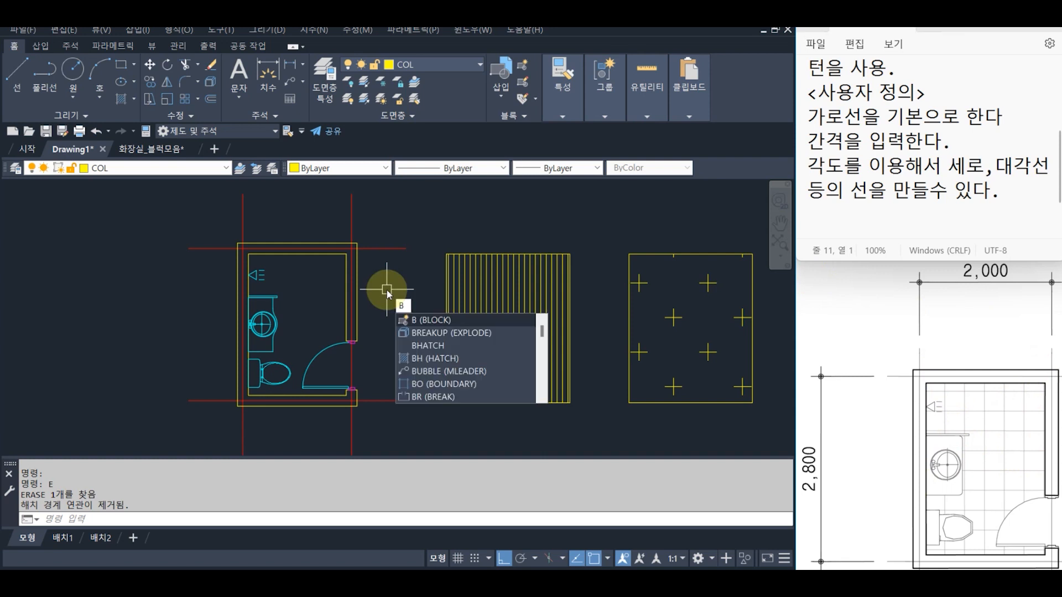
type("HATCH")
key("Return")
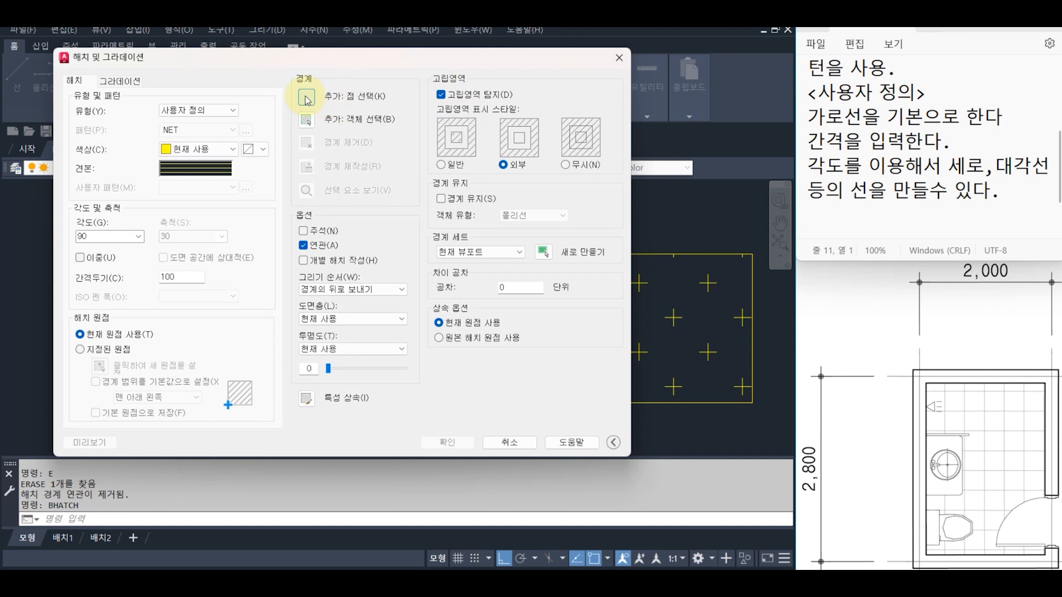
left_click(306, 98)
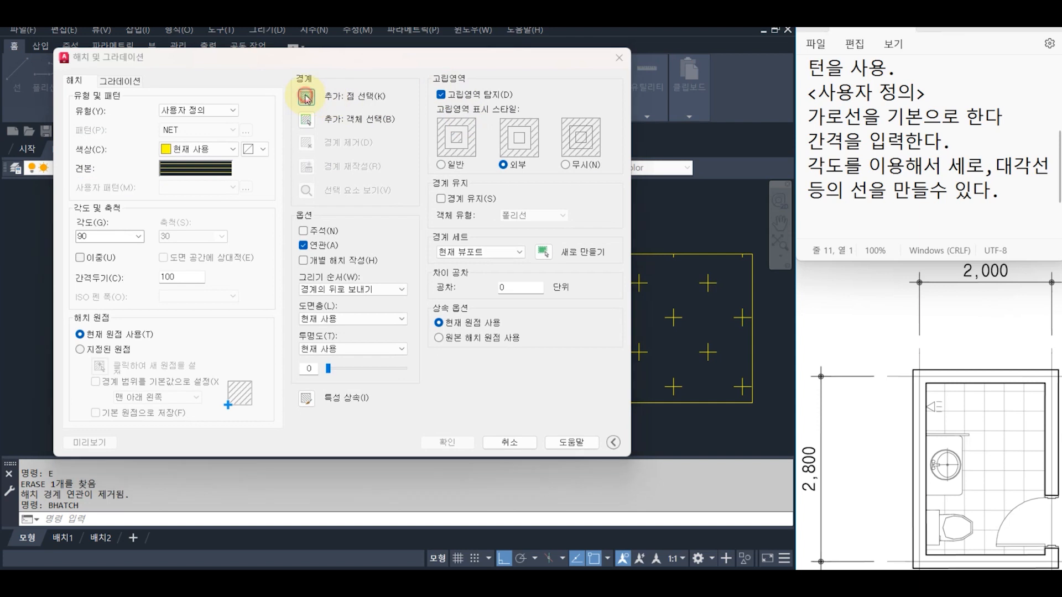
key("Return")
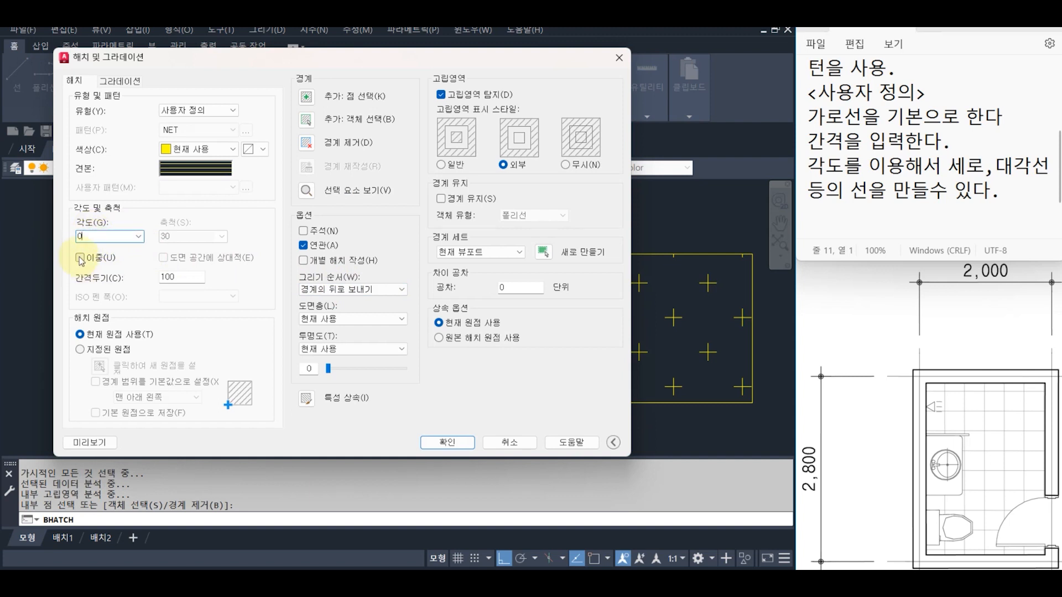
left_click(81, 258)
Step: Add the line "*이중(격자선을 만든다)" at the end of the Notepad notes
left_click(918, 218)
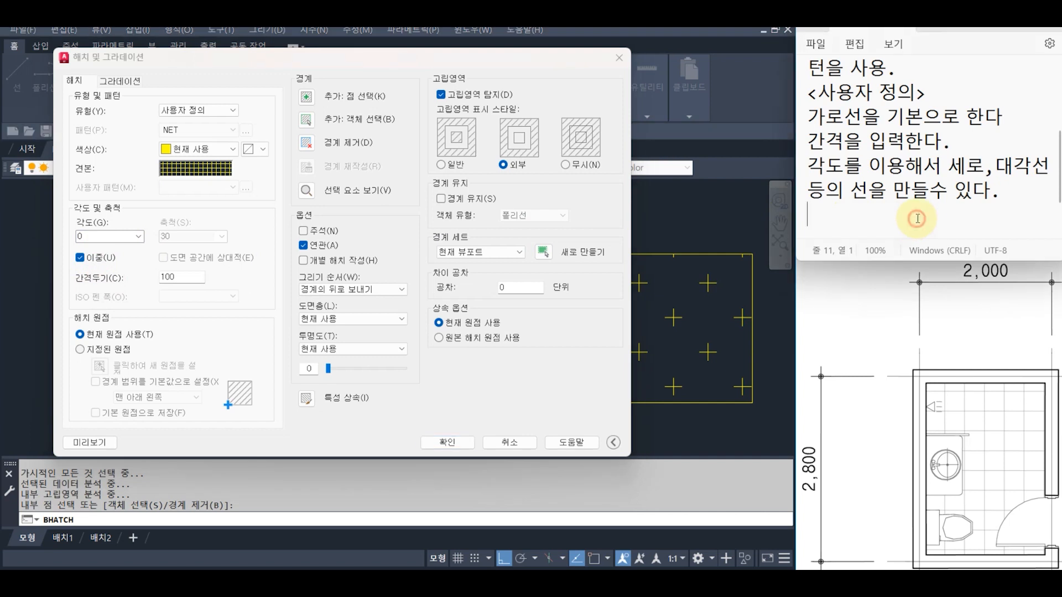
type("<이중")
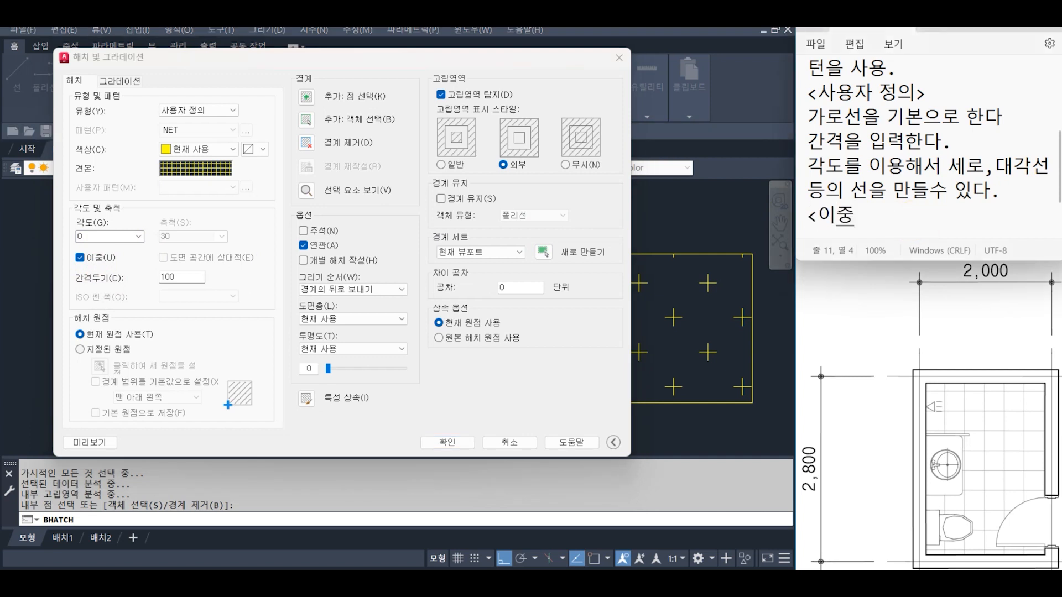
key("BackSpace")
key("BackSpace")
type("이중(격자선을 ㅁ")
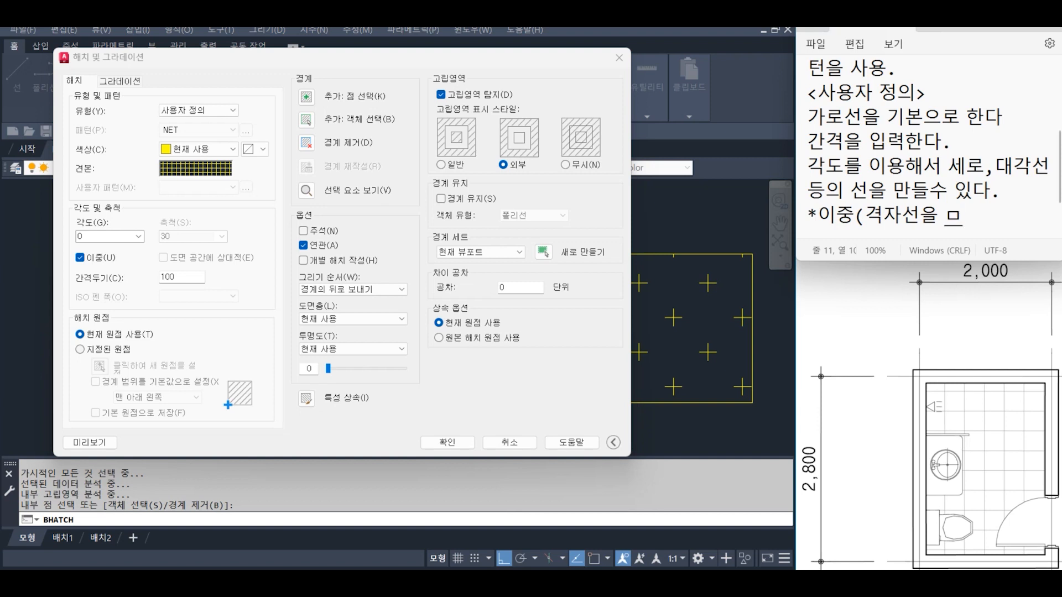
type("든다")
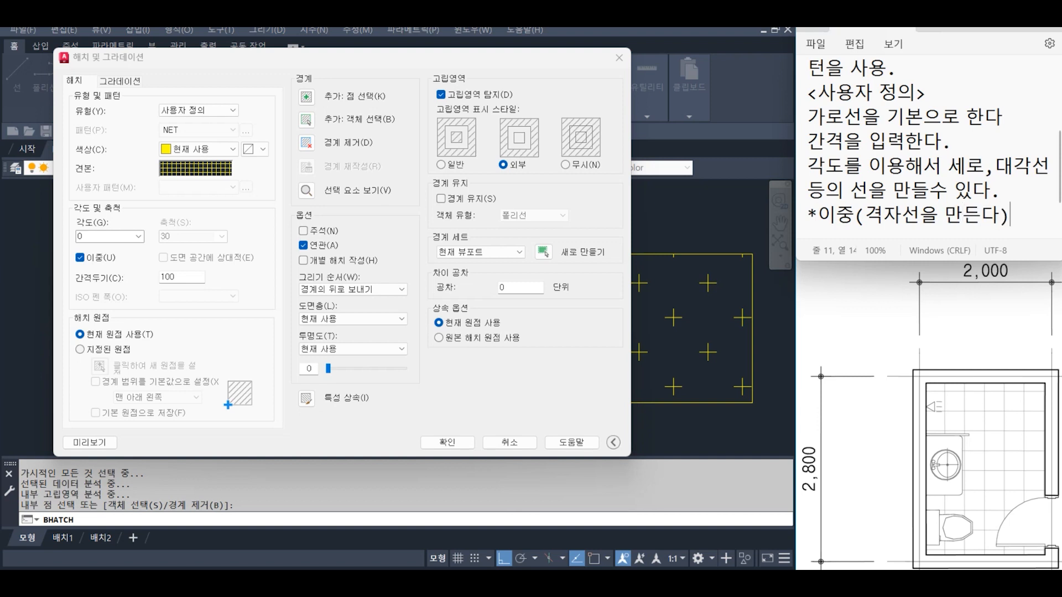
Step: Preview the double hatch, set its spacing to 300, preview it again and apply it to the bathroom floor
left_click(102, 443)
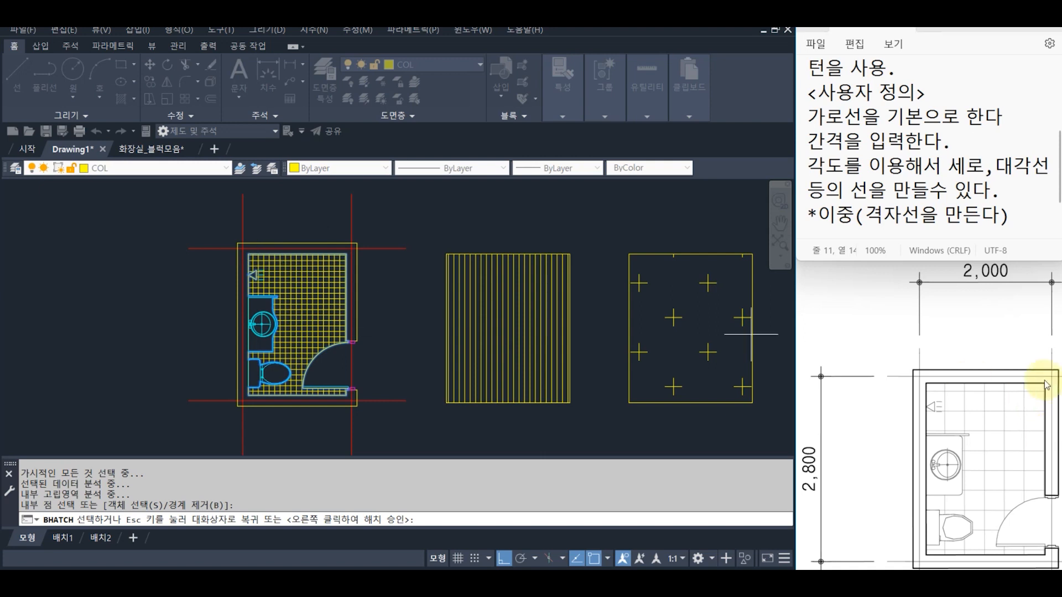
key("Return")
left_click_drag(192, 283, 87, 296)
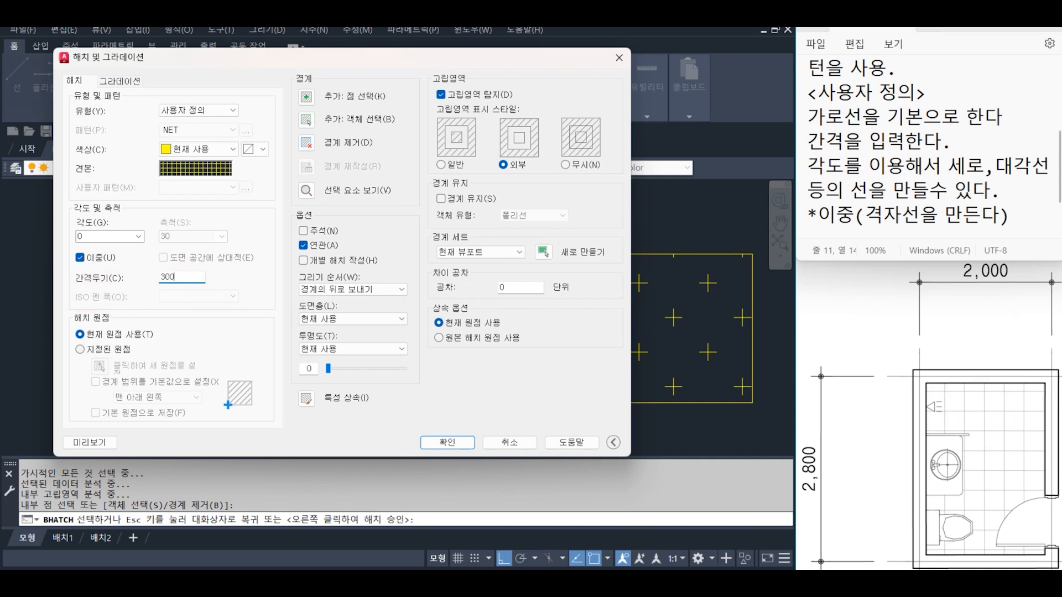
left_click(88, 442)
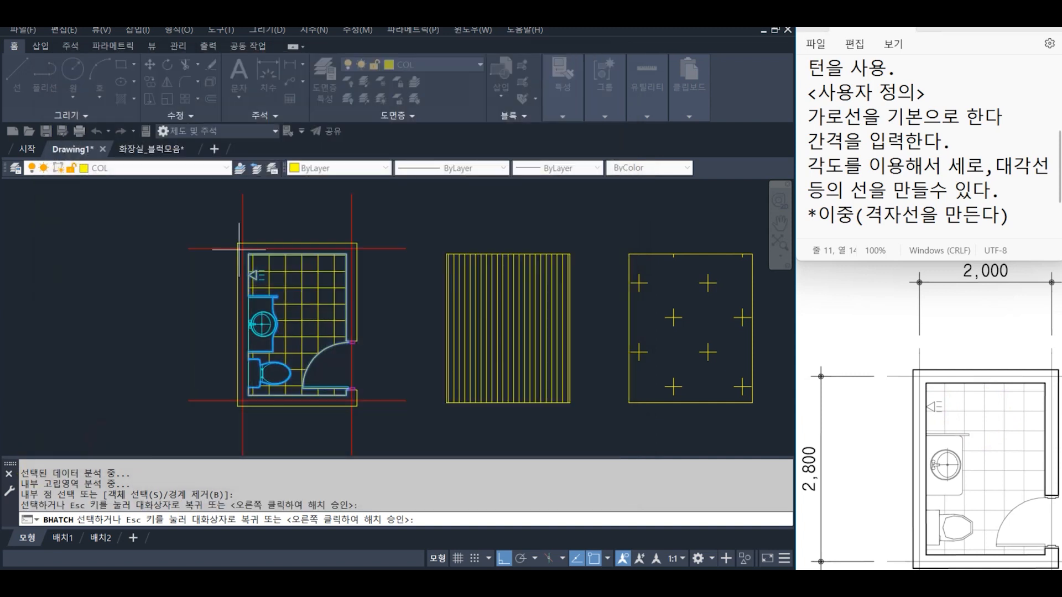
key("Escape")
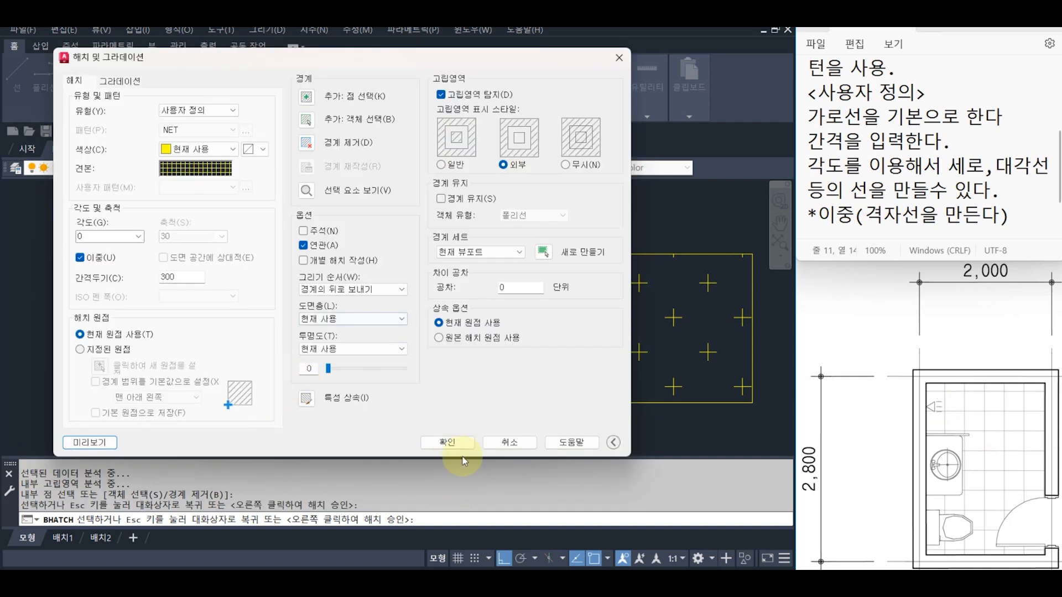
left_click(451, 446)
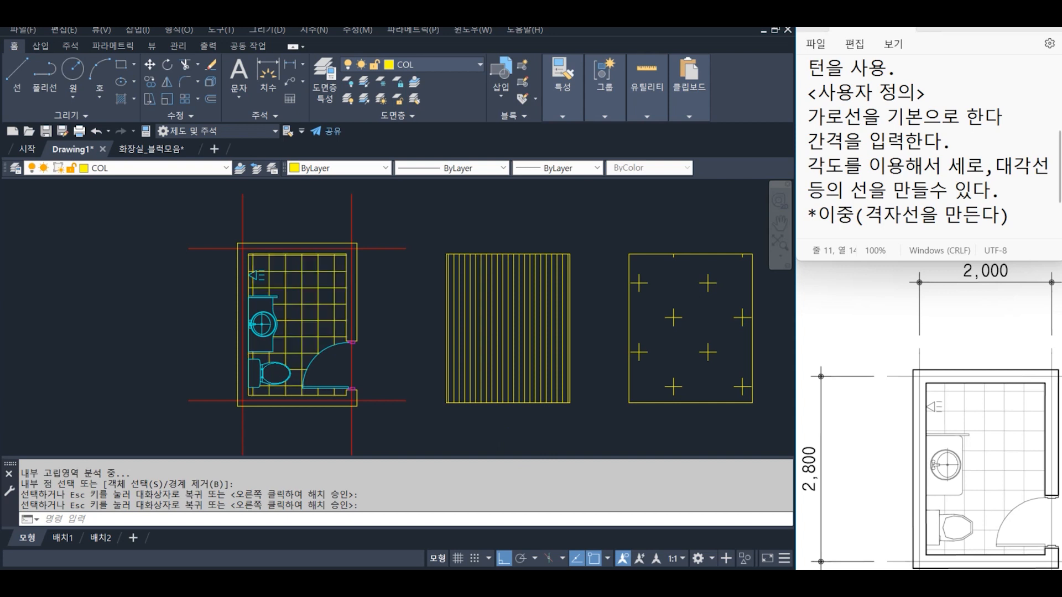
Step: Move the bathroom floor's grid hatch to the HAT layer
left_click(299, 295)
left_click(107, 80)
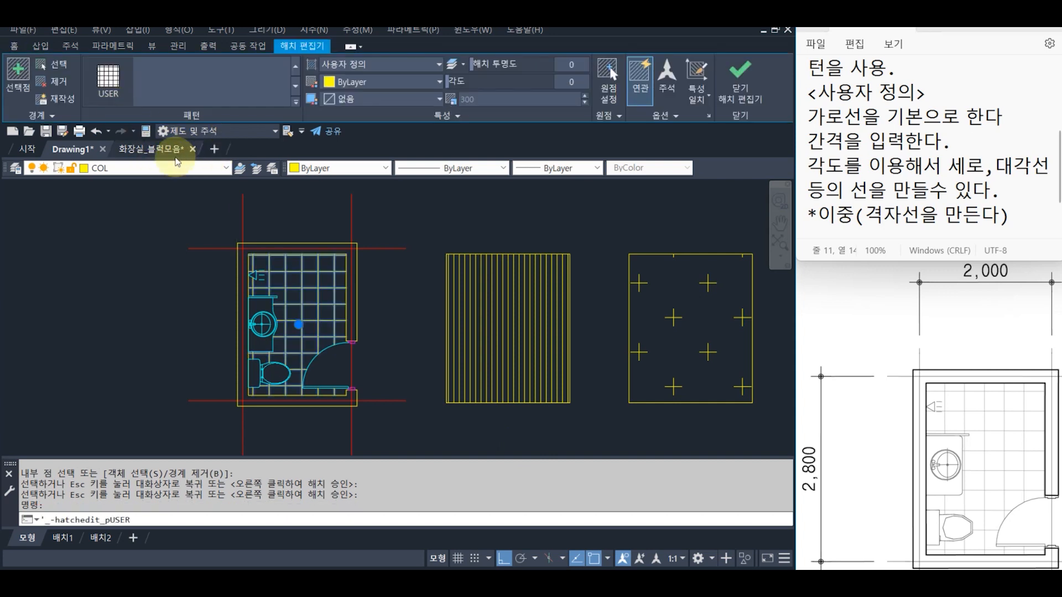
left_click(214, 173)
left_click(130, 284)
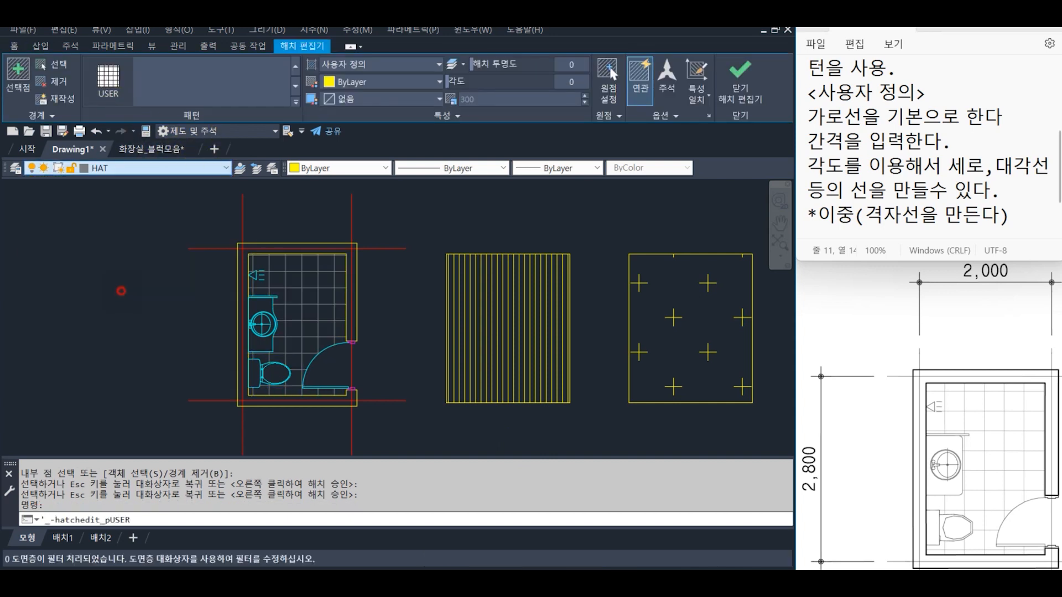
Step: Clear the current selection and erase the vertical-line hatch from the rectangle beside the bathroom plan
key("Escape")
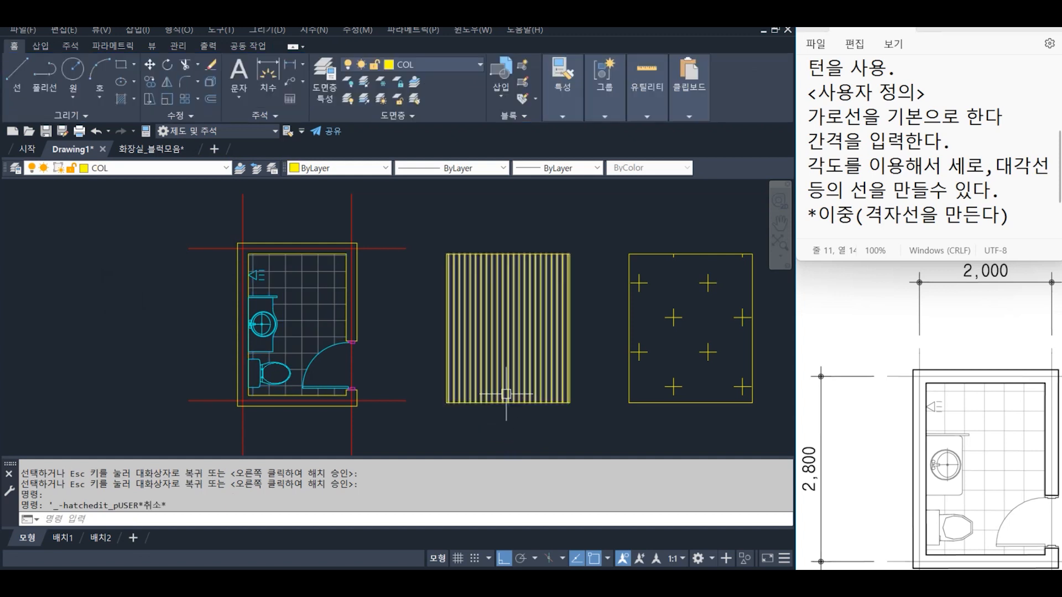
left_click(508, 366)
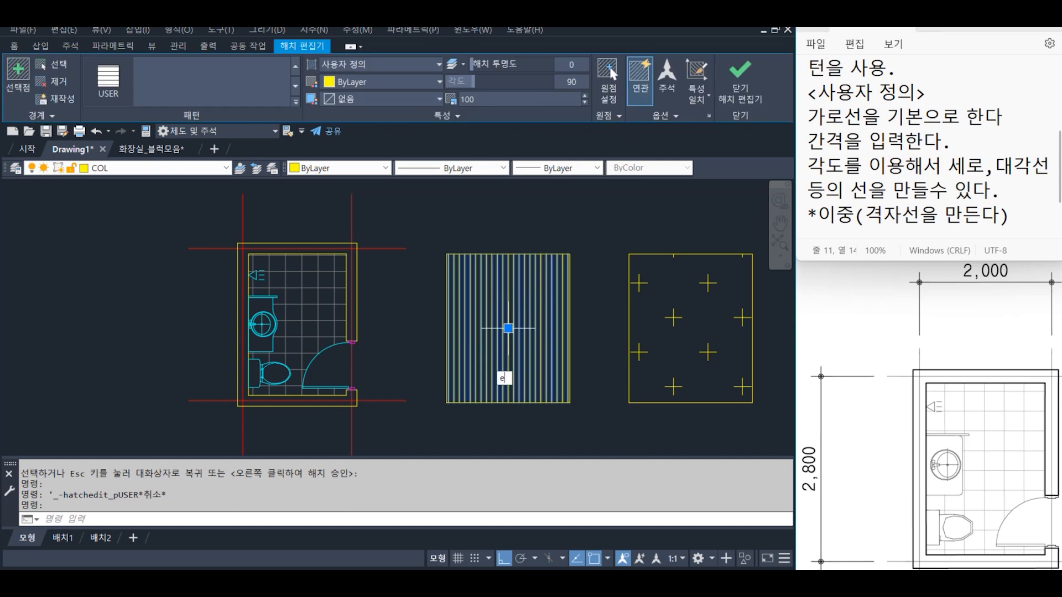
type("e")
key("Return")
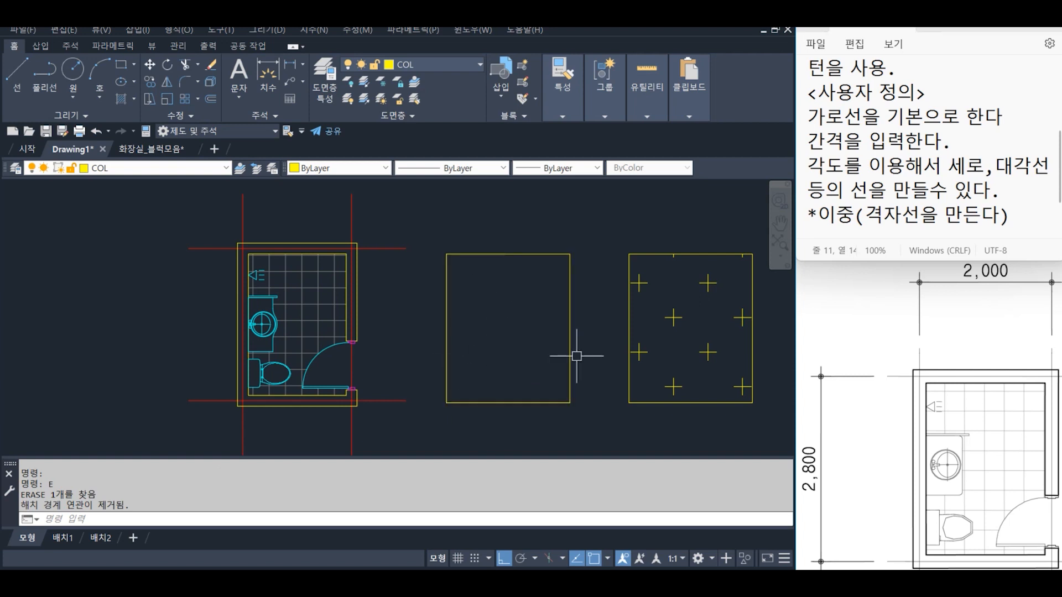
Step: Fill the empty middle rectangle using BHATCH with the user-defined double hatch, setting its angle to 45 and keeping the 300 spacing
type("BH")
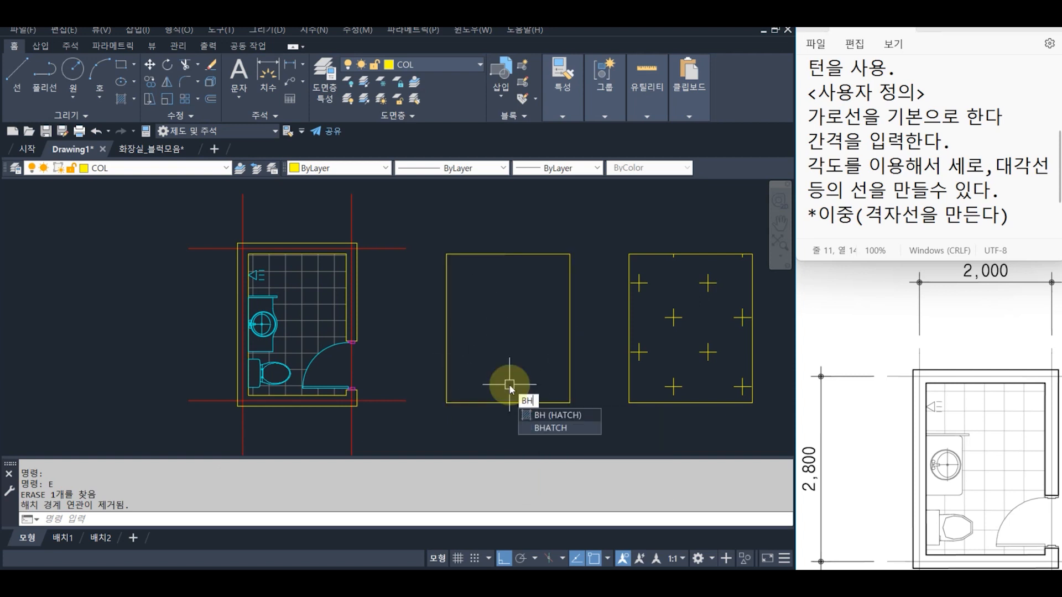
type("ATcH")
key("Return")
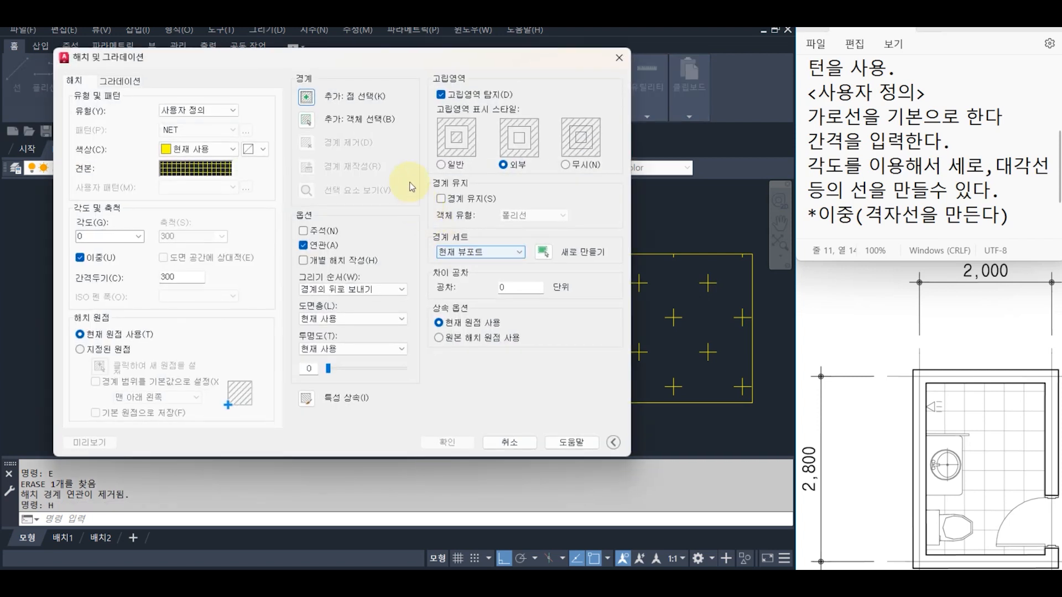
left_click(307, 97)
left_click(486, 324)
key("Return")
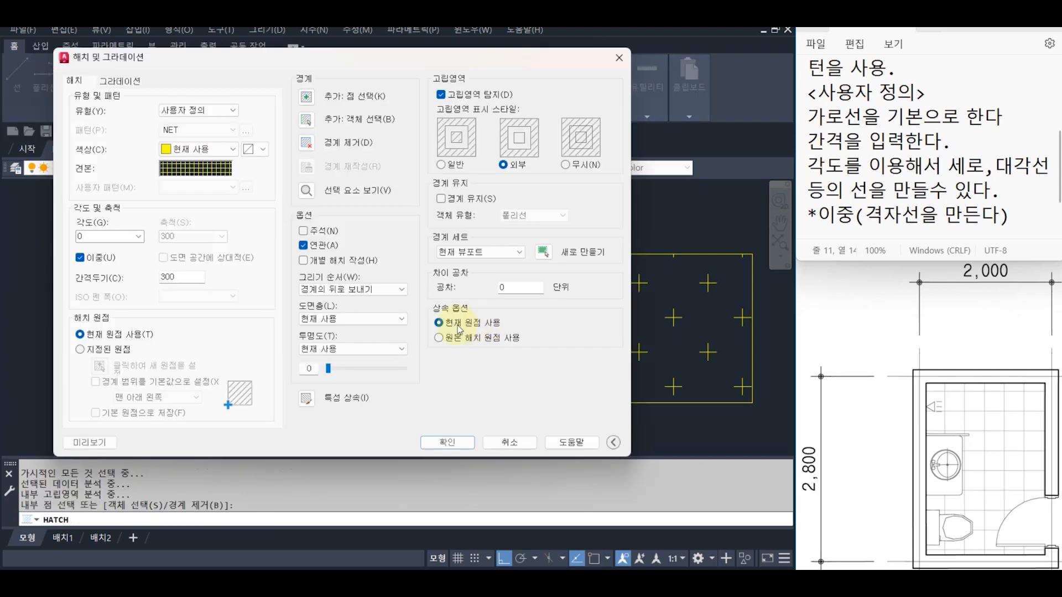
double_click(97, 236)
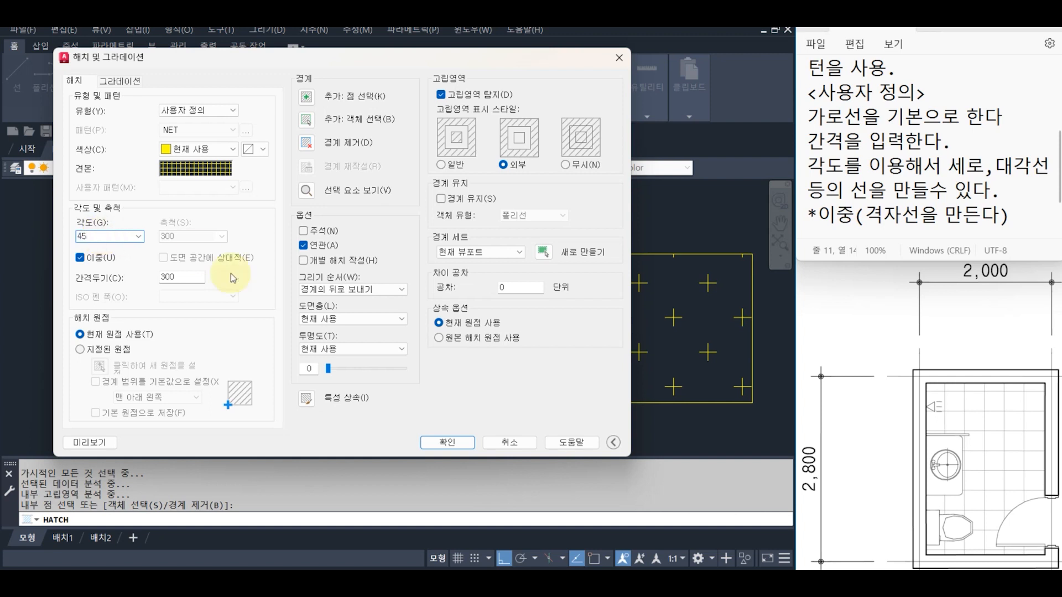
left_click(447, 441)
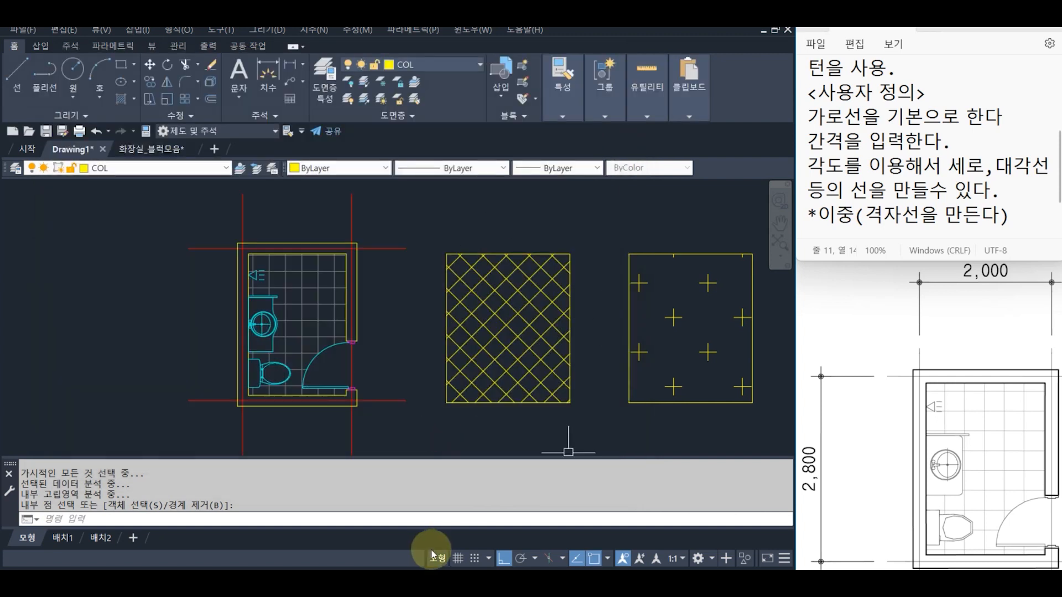